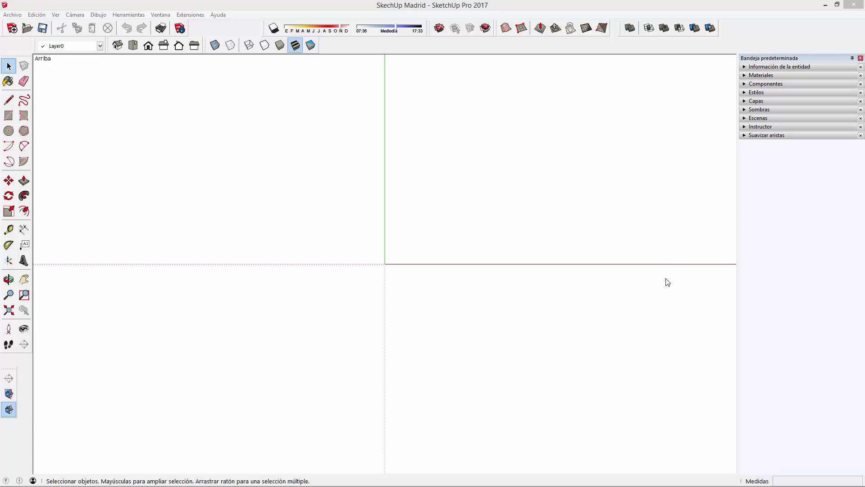
Float the Sólidos (Solid Tools) toolbar over the viewport and reposition it
mouse_move(618, 28)
mouse_down()
mouse_move(422, 116)
mouse_move(280, 111)
mouse_move(276, 100)
mouse_up()
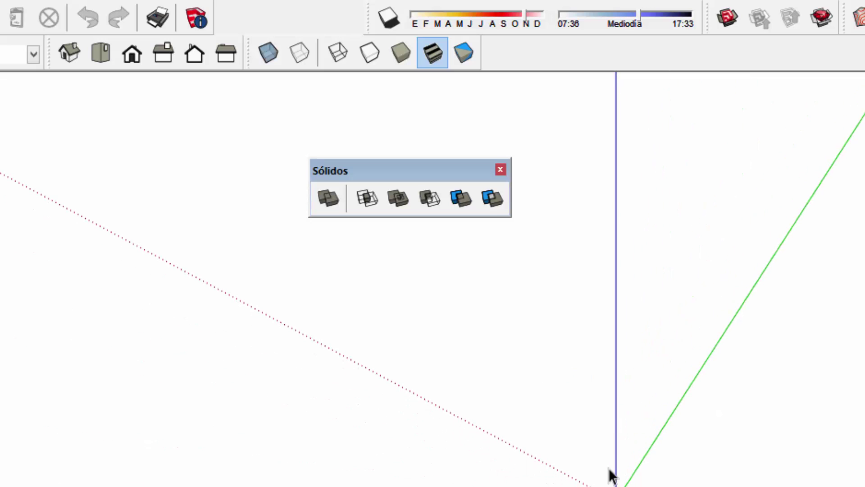
click(330, 194)
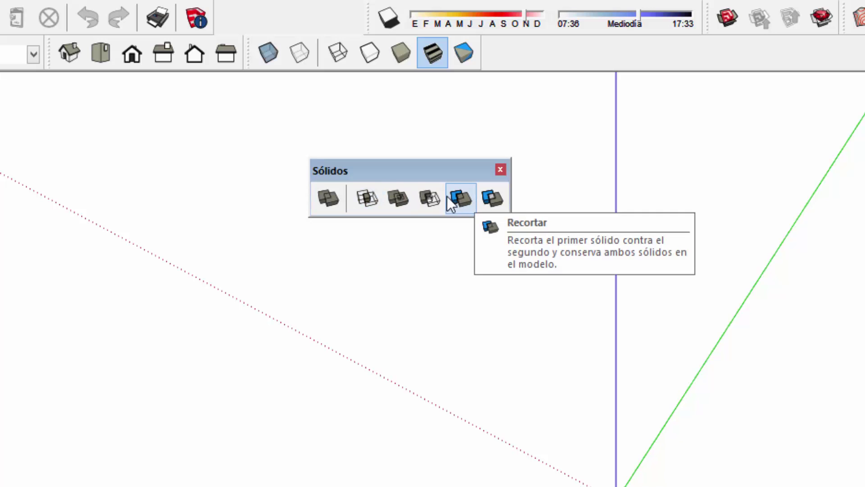
drag(370, 167, 388, 172)
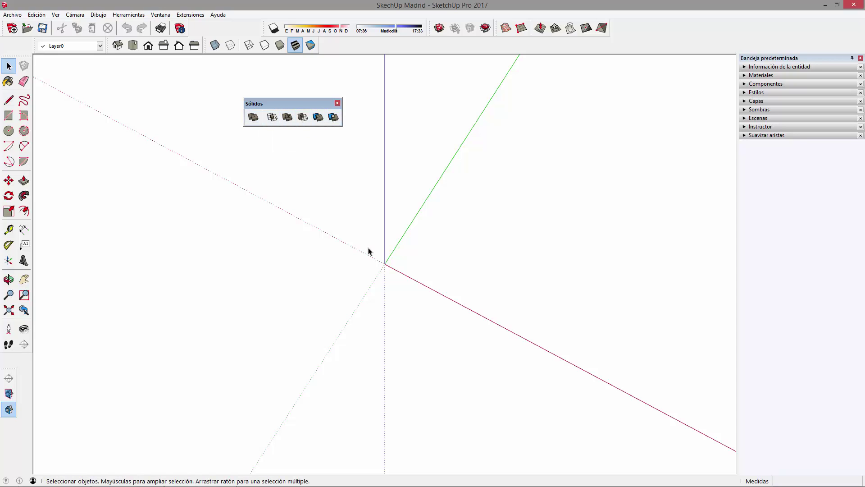
Draw a rectangle on the ground near the origin in a perspective view
drag(284, 107, 331, 120)
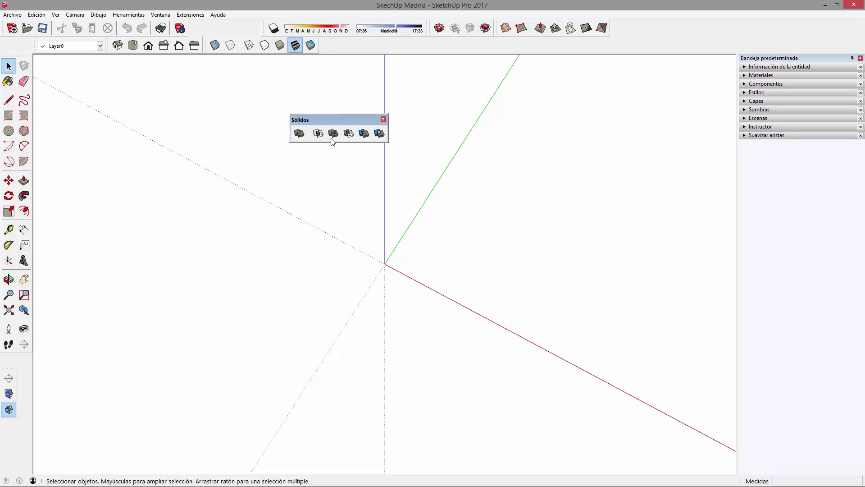
mouse_move(480, 303)
middle_down()
mouse_move(355, 267)
mouse_move(279, 207)
middle_up()
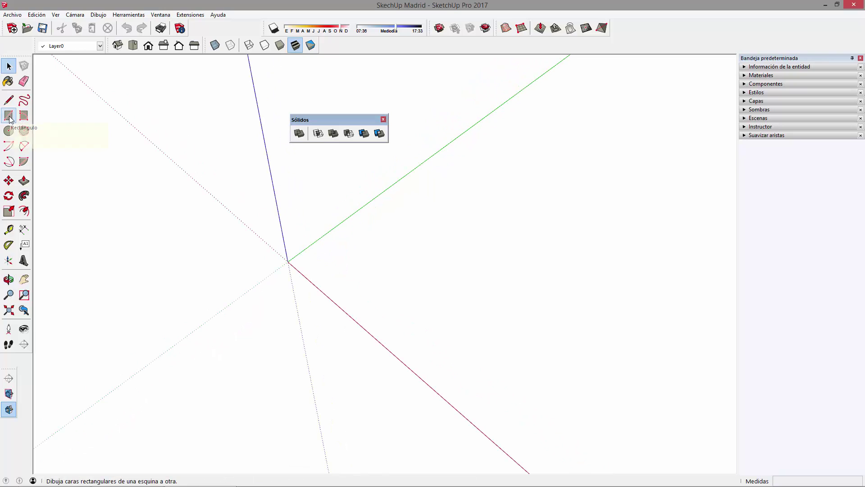
click(9, 116)
click(306, 260)
click(347, 269)
middle_drag(347, 269, 305, 247)
Push/Pull the rectangle up into a tall box and select the whole box
key(p)
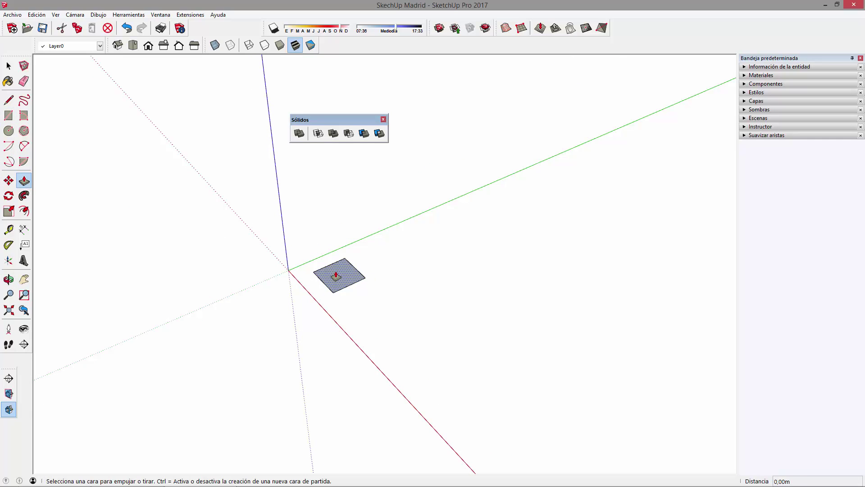
click(334, 270)
click(341, 223)
key(space)
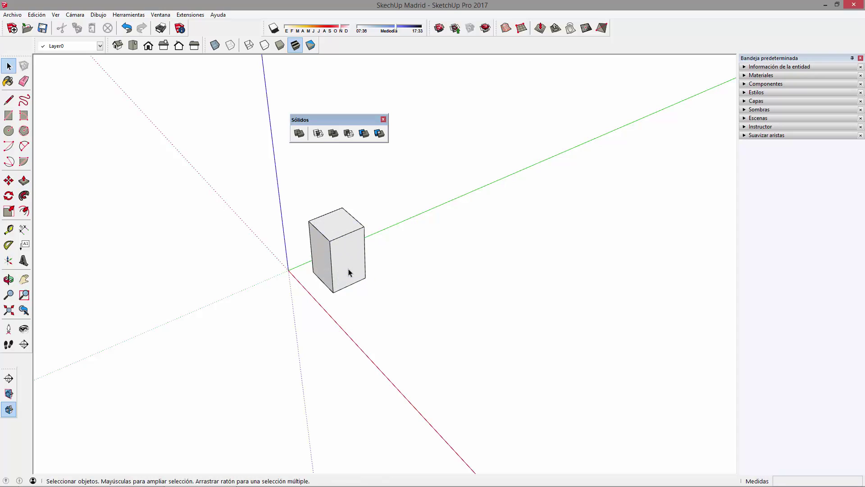
triple_click(349, 272)
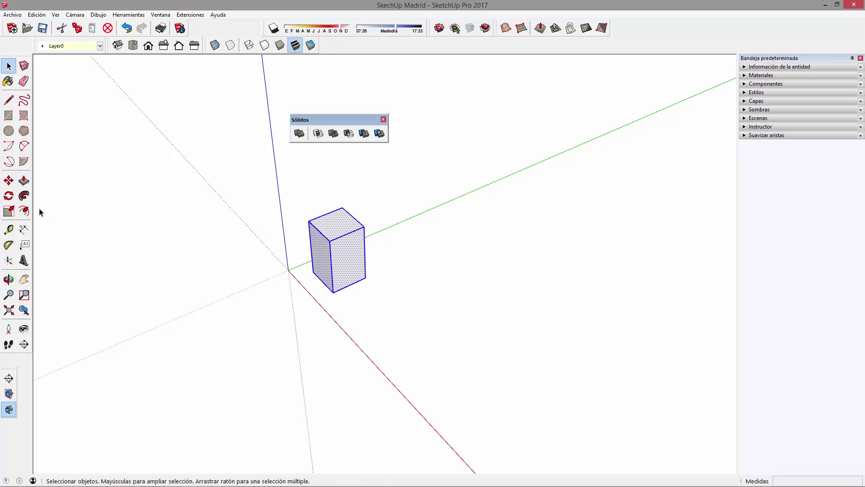
Ctrl+Move a copy of the box beside the original along the green axis
key(m)
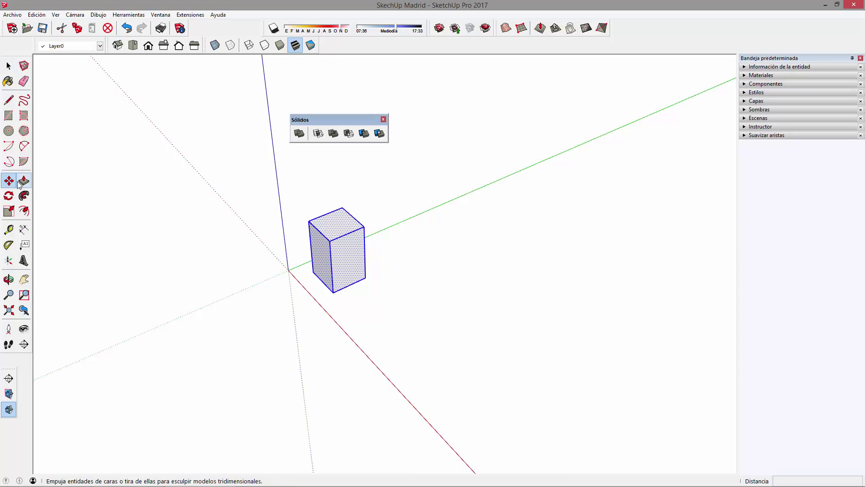
click(359, 300)
key(ctrl)
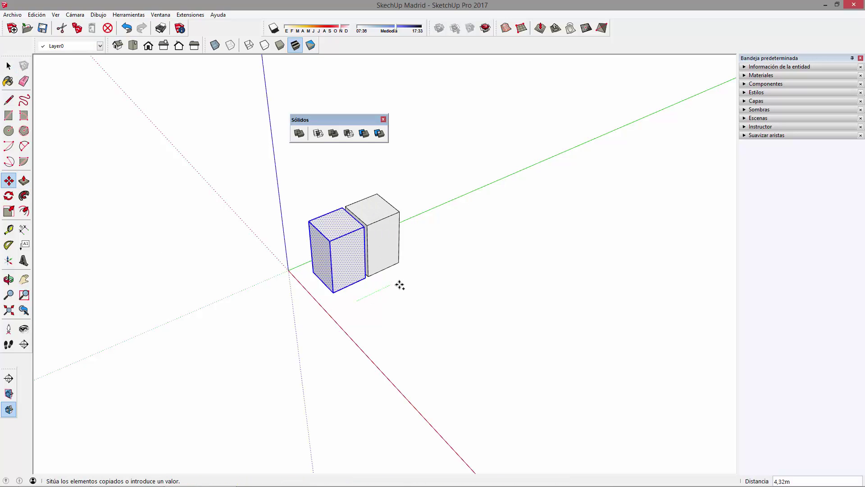
click(423, 275)
key(space)
scroll(394, 247, up, 3)
scroll(334, 247, up, 2)
click(317, 266)
mouse_move(317, 266)
middle_down()
mouse_move(352, 301)
mouse_move(292, 208)
middle_up()
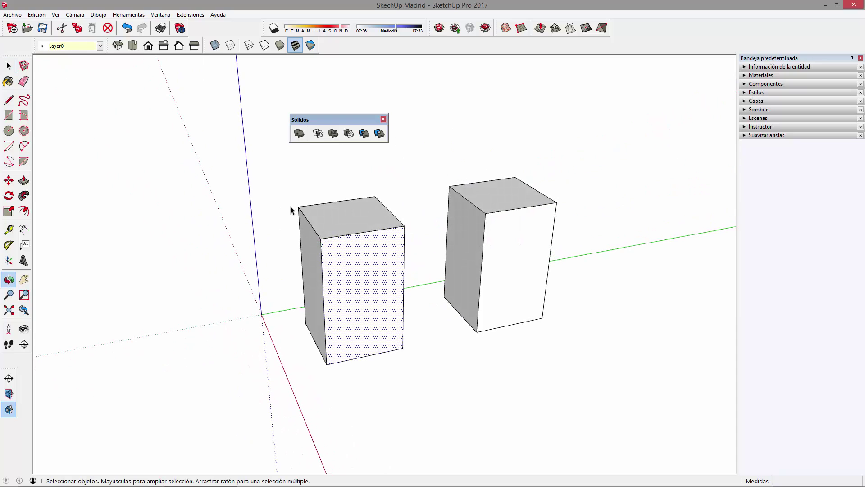
Window-select the left box and make it a group with Crear grupo
drag(272, 169, 413, 395)
middle_drag(413, 395, 417, 335)
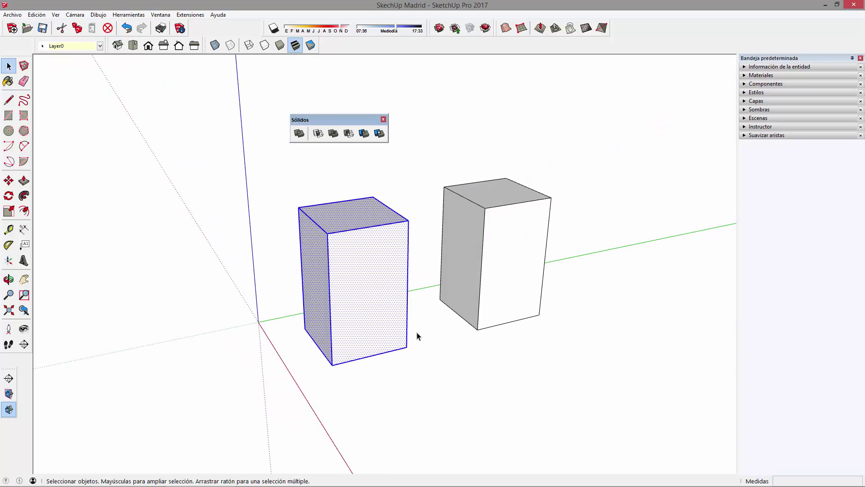
scroll(377, 268, up, 1)
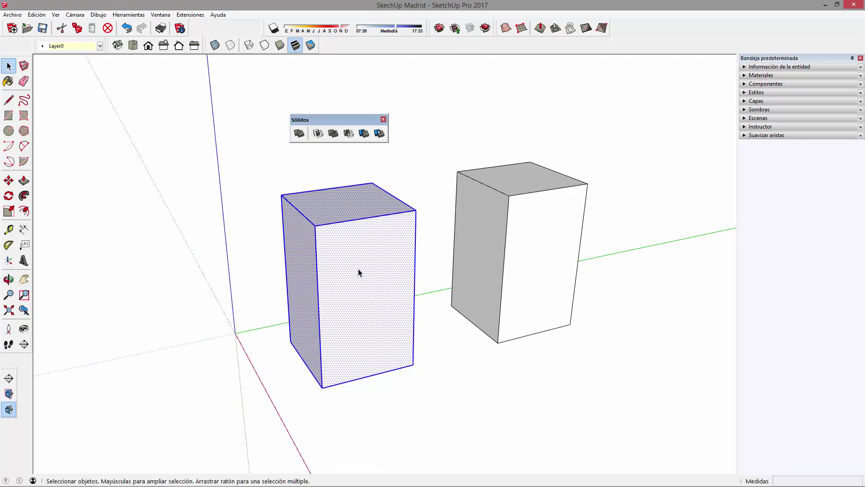
drag(435, 126, 604, 380)
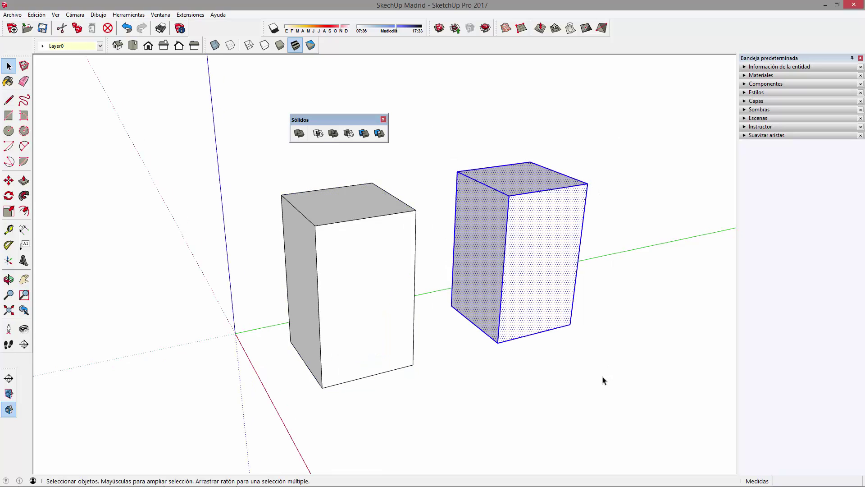
mouse_move(458, 334)
middle_down()
mouse_move(458, 343)
mouse_move(270, 313)
mouse_move(471, 334)
middle_up()
drag(254, 166, 423, 410)
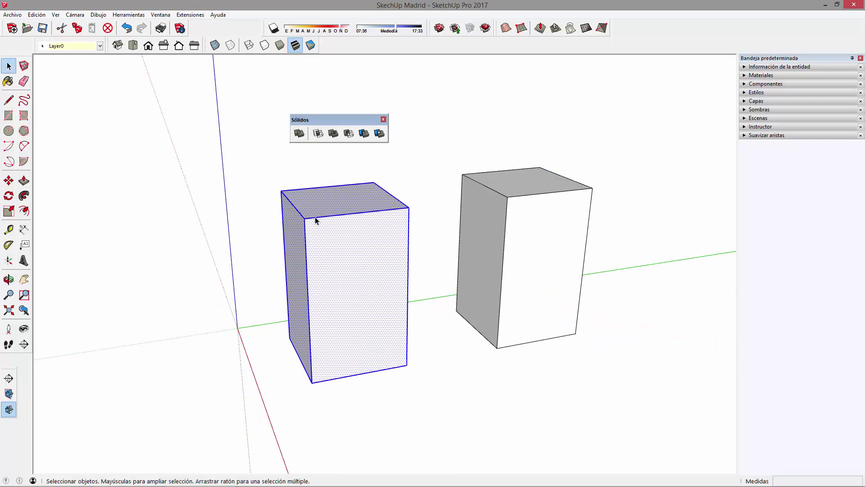
right_click(332, 248)
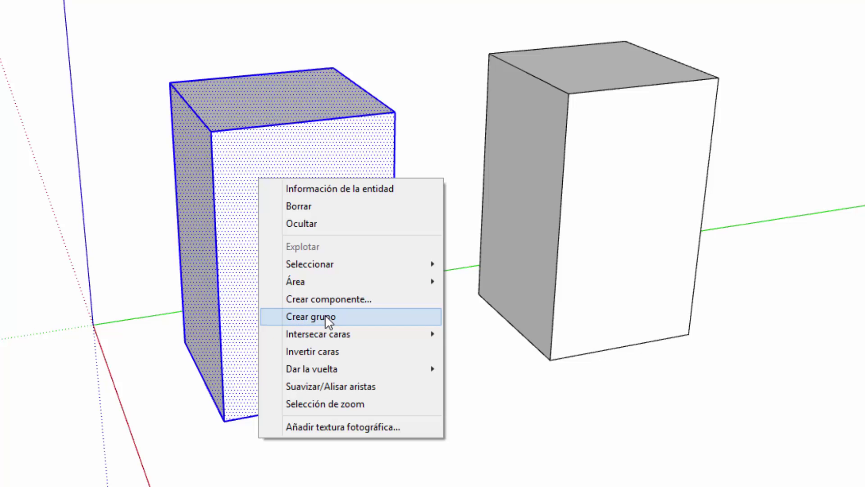
click(326, 315)
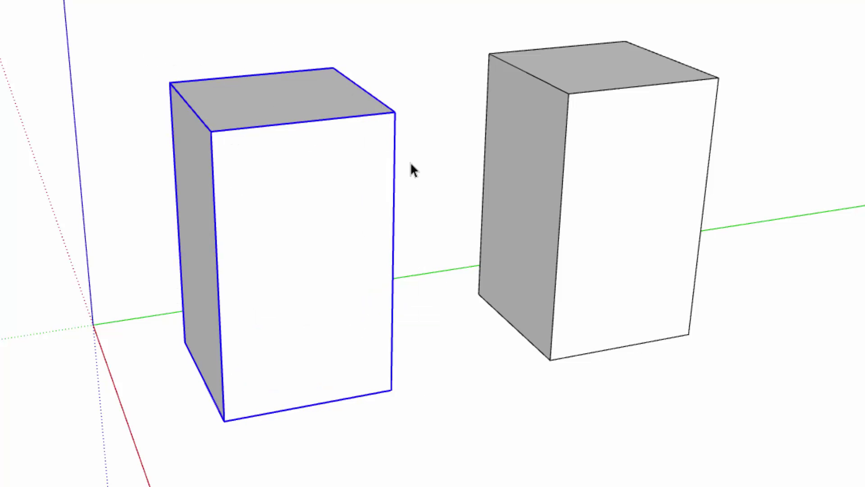
Click through the right box's faces and edges to select its parts
click(615, 140)
click(514, 182)
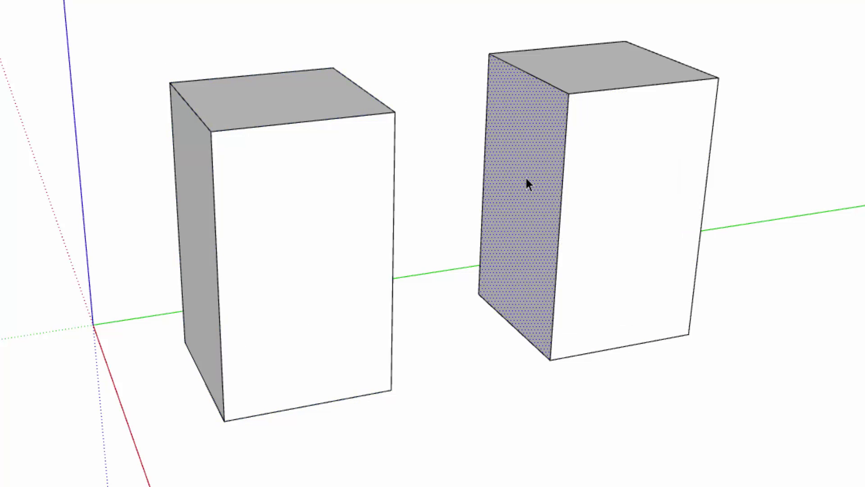
click(564, 144)
click(586, 101)
click(561, 135)
click(605, 176)
Move the left box group closer to the origin
click(294, 254)
key(m)
click(353, 420)
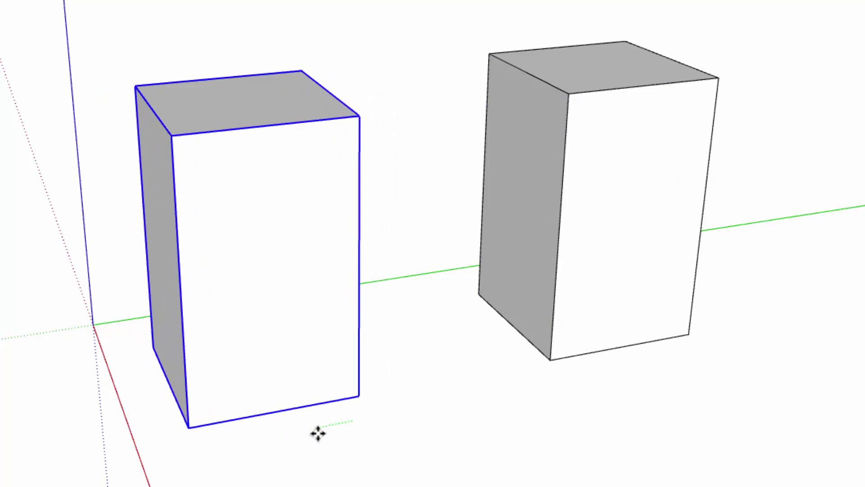
click(256, 419)
middle_drag(235, 328, 302, 194)
click(296, 190)
key(Escape)
key(space)
Nudge the right box's side face and drop it back in place
click(539, 250)
key(m)
click(523, 213)
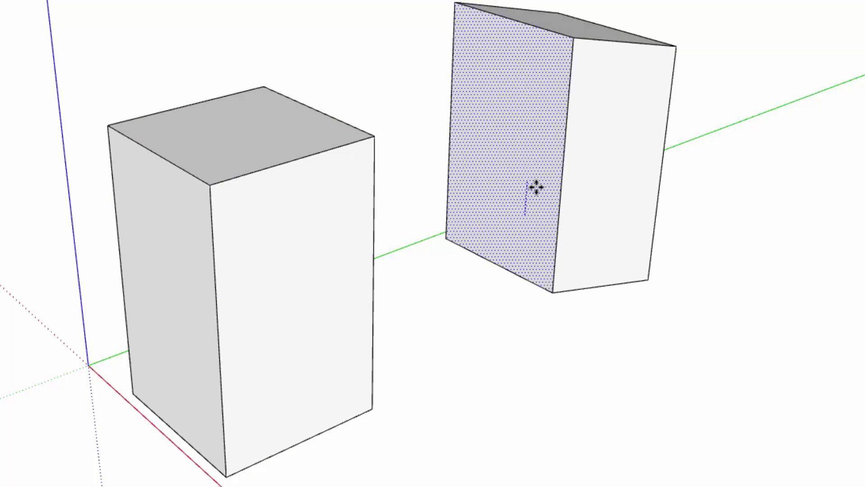
click(529, 209)
mouse_move(589, 305)
middle_down()
mouse_move(320, 133)
mouse_move(325, 2)
mouse_move(411, 276)
middle_up()
Open and dismiss the context menus of the left group and right box
click(186, 165)
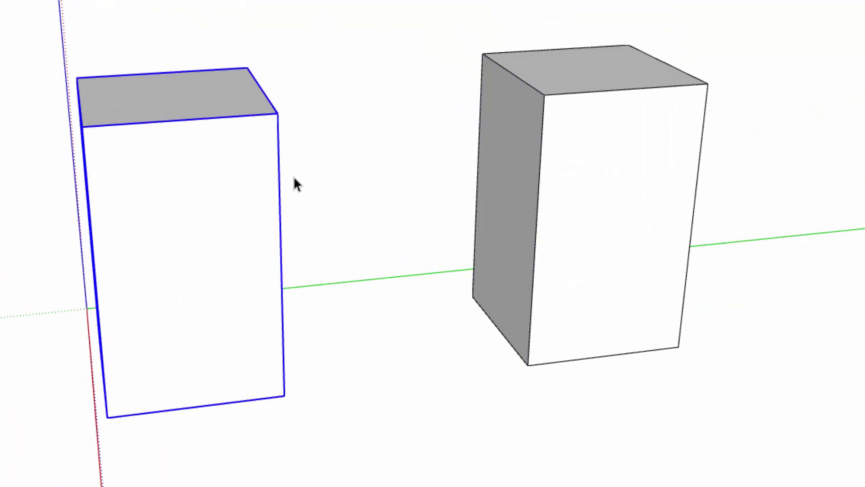
right_click(150, 156)
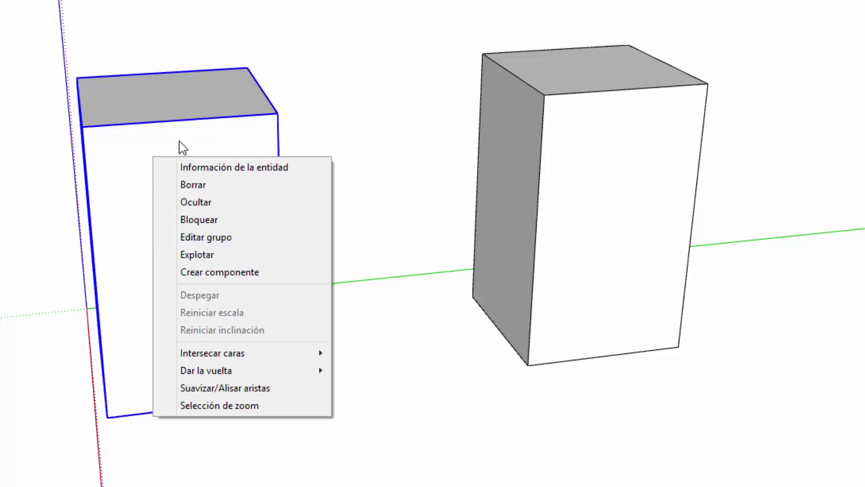
click(155, 118)
right_click(625, 137)
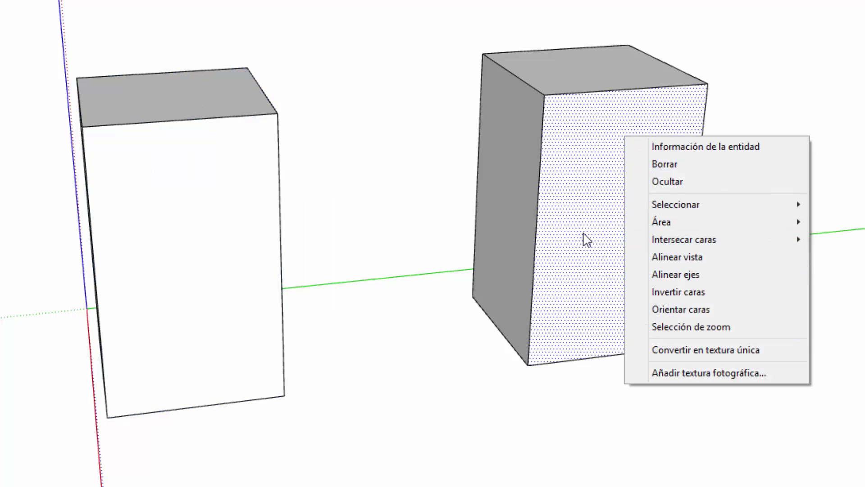
click(569, 131)
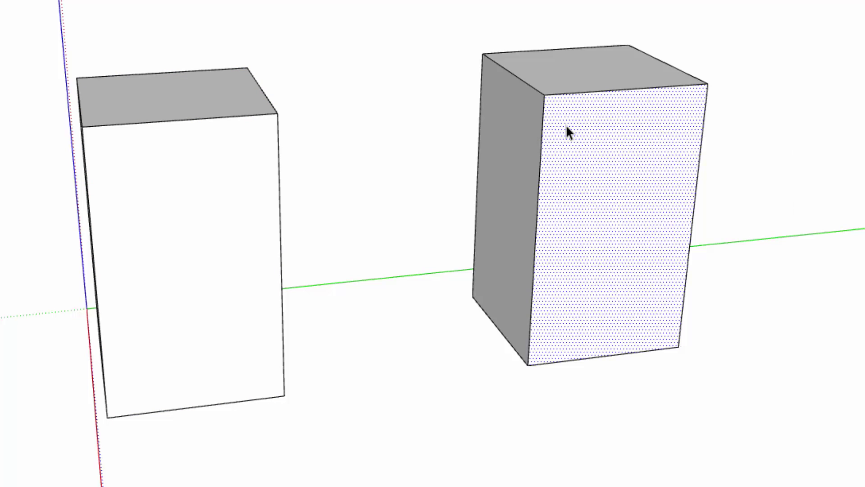
Select the entire right box and make it a group with Crear grupo
triple_click(588, 169)
right_click(595, 122)
click(674, 261)
mouse_move(136, 208)
middle_down()
mouse_move(209, 230)
mouse_move(450, 183)
mouse_move(380, 221)
mouse_move(390, 249)
middle_up()
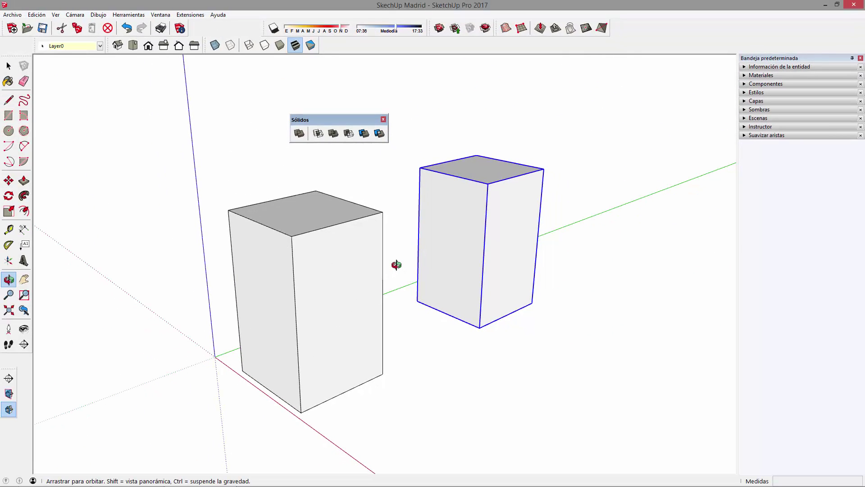
Rotate the right box group onto its side with the Move tool's rotate grip
middle_drag(482, 257, 475, 257)
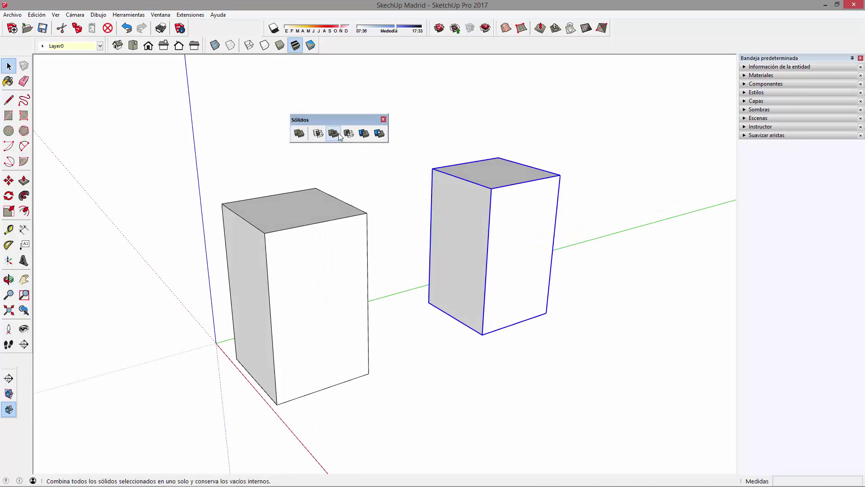
middle_drag(516, 215, 460, 208)
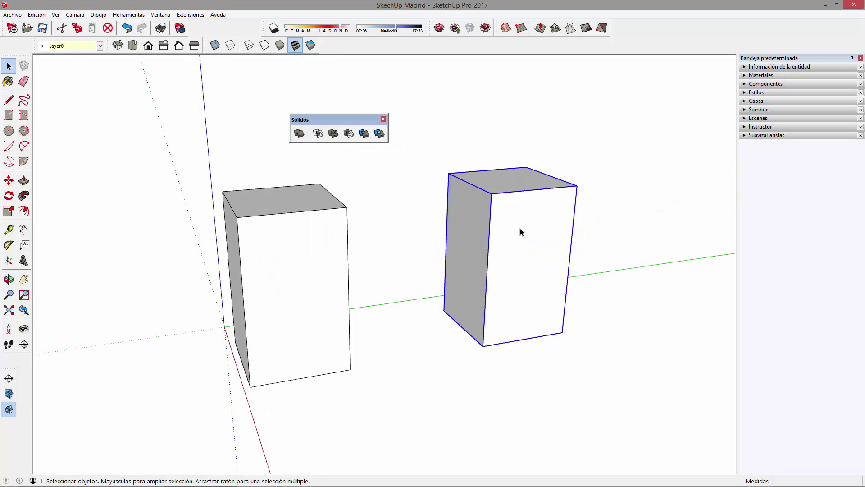
key(m)
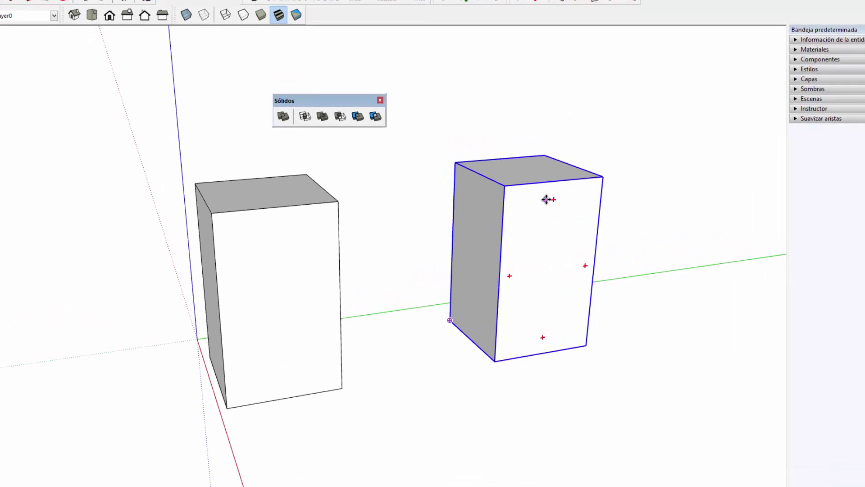
click(611, 178)
mouse_move(571, 193)
mouse_down()
mouse_move(532, 295)
mouse_move(521, 258)
mouse_move(519, 294)
mouse_up()
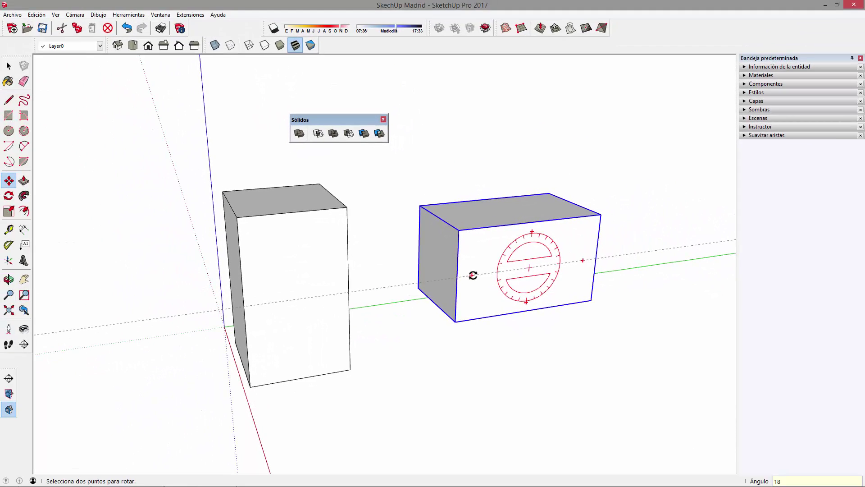
click(472, 275)
Move the wide box so it passes through the tall left box, then activate Scale
mouse_move(495, 299)
middle_down()
mouse_move(102, 274)
mouse_move(541, 290)
mouse_move(498, 325)
middle_up()
scroll(512, 344, down, 2)
key(m)
click(512, 344)
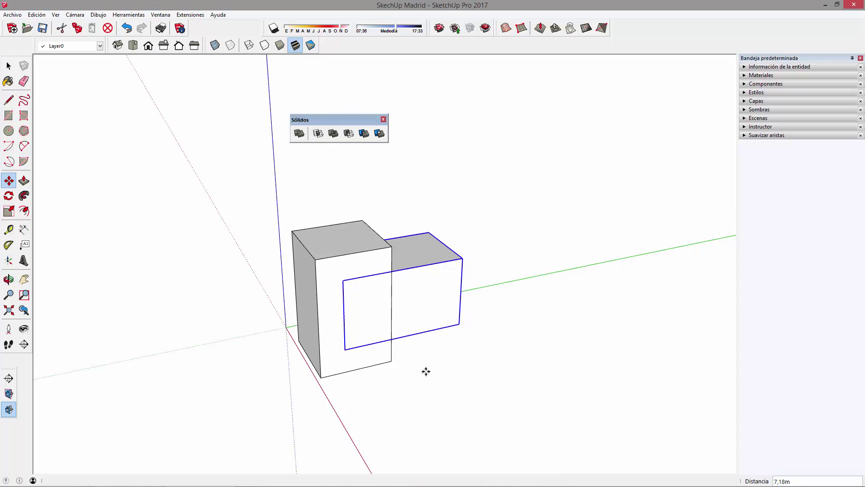
click(381, 382)
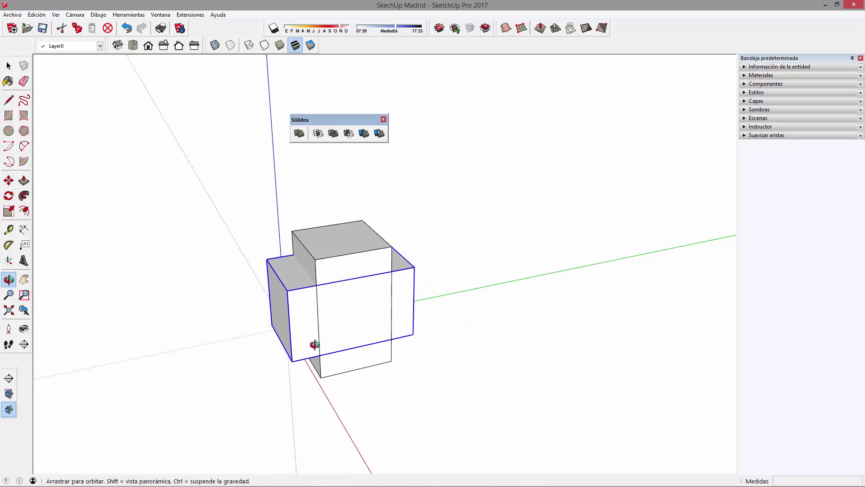
middle_drag(318, 347, 226, 259)
scroll(228, 270, up, 3)
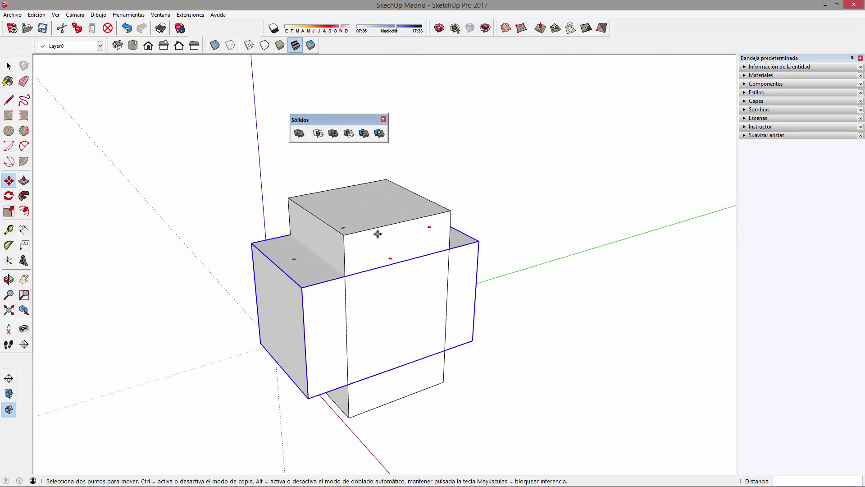
mouse_move(372, 249)
middle_down()
mouse_move(604, 265)
mouse_move(472, 298)
mouse_move(150, 265)
middle_up()
key(s)
scroll(425, 274, up, 2)
scroll(439, 302, up, 2)
Scale the wide box about its centre along the red axis so both ends protrude
click(426, 296)
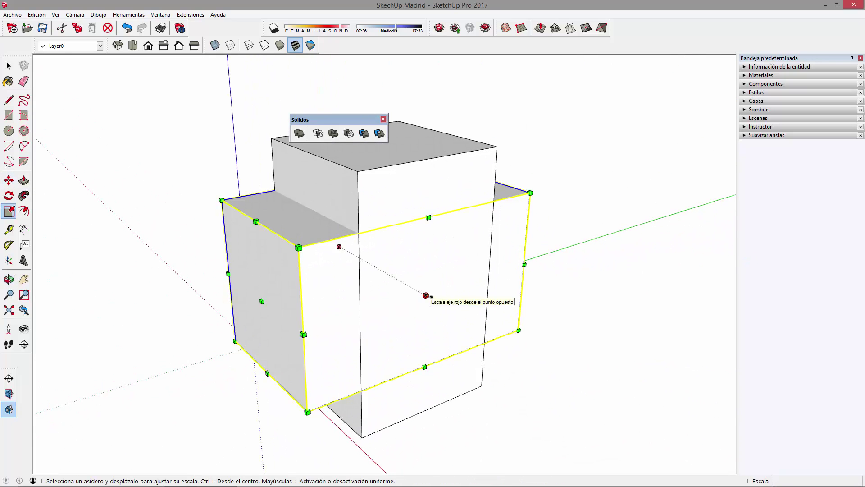
click(440, 315)
middle_drag(440, 315, 450, 325)
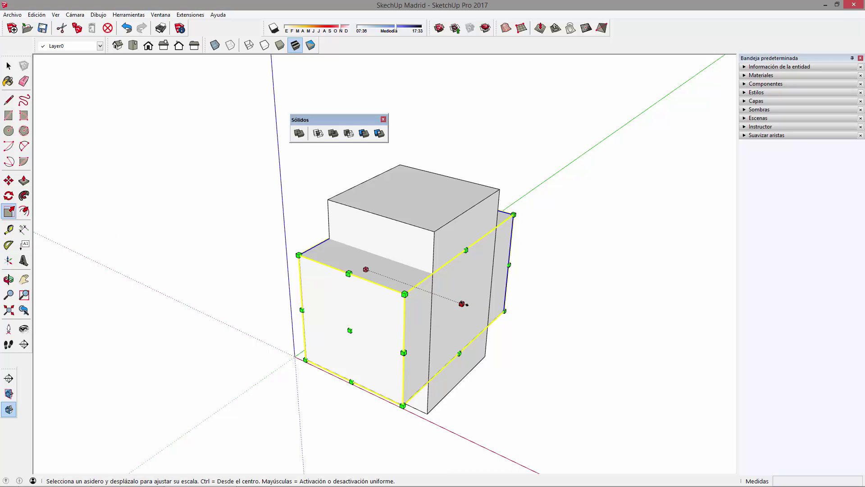
click(462, 303)
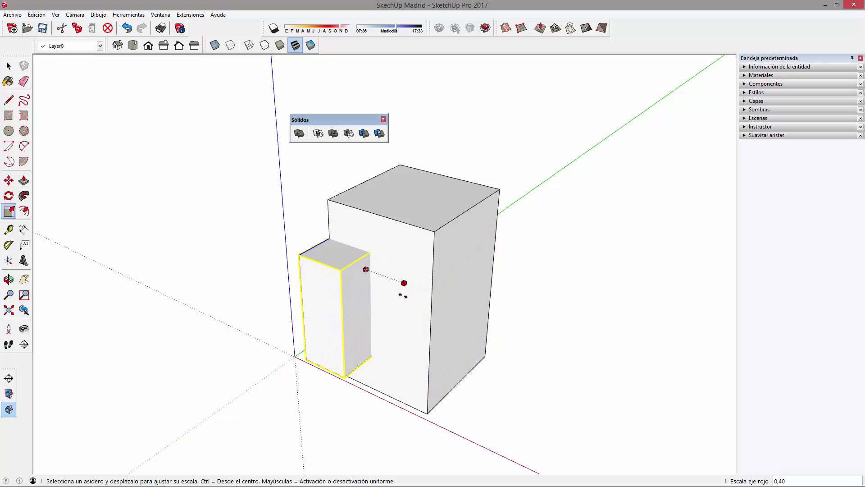
key(ctrl)
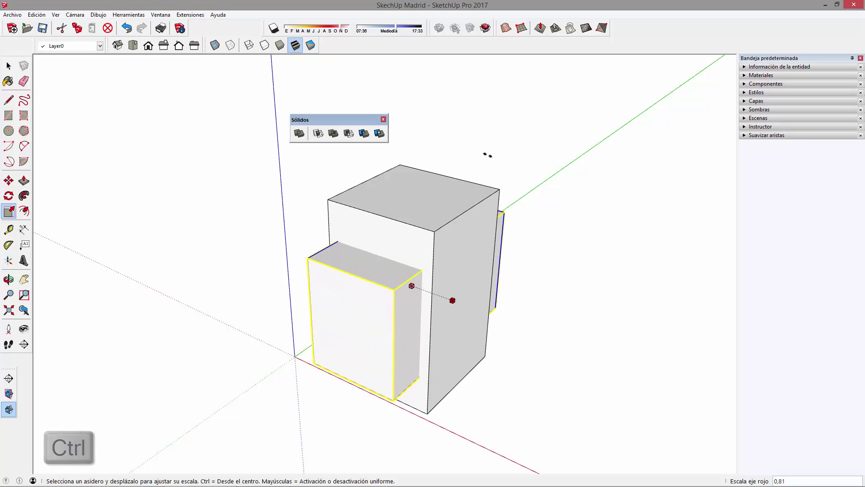
click(485, 154)
mouse_move(344, 328)
middle_down()
mouse_move(639, 311)
mouse_move(506, 236)
mouse_move(204, 215)
mouse_move(489, 248)
mouse_move(593, 225)
mouse_move(74, 282)
mouse_move(380, 299)
mouse_move(511, 376)
mouse_move(491, 372)
middle_up()
key(space)
shift+middle_drag(396, 323, 470, 322)
drag(342, 99, 314, 82)
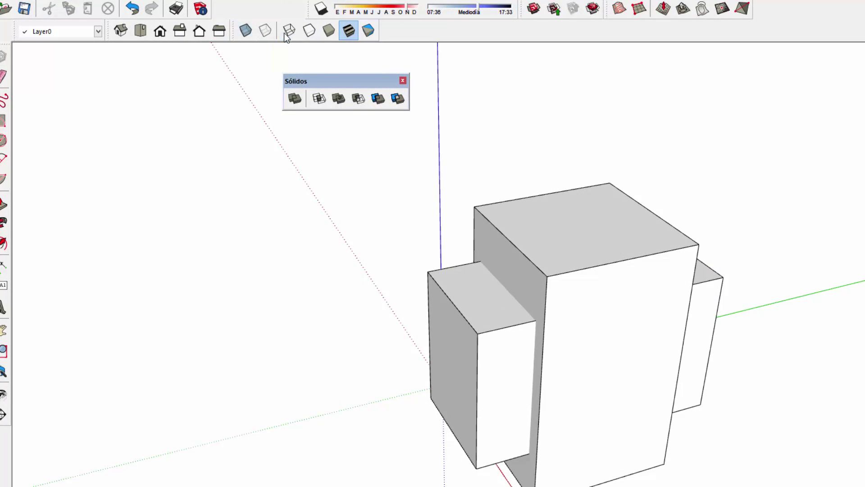
Turn on Back Edges and X-ray face styles to see through both boxes
click(270, 33)
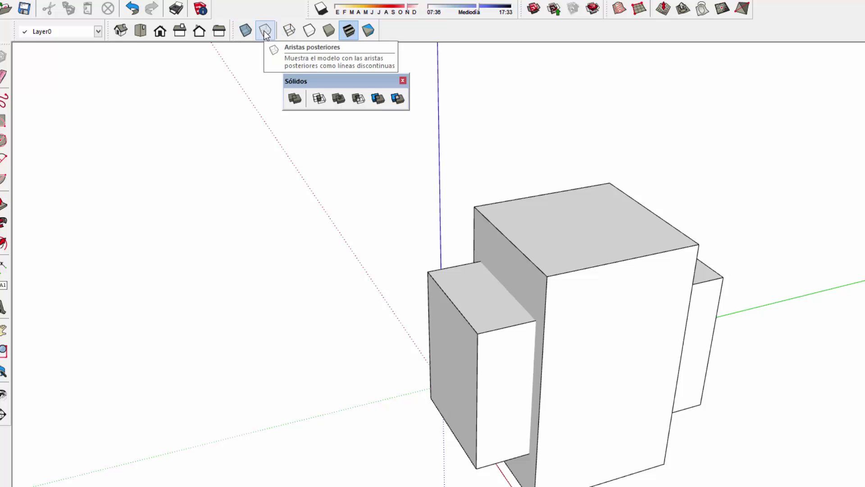
mouse_move(659, 445)
middle_down()
mouse_move(392, 296)
mouse_move(151, 322)
mouse_move(264, 463)
mouse_move(791, 433)
mouse_move(605, 392)
mouse_move(444, 373)
mouse_move(580, 393)
mouse_move(760, 357)
mouse_move(417, 384)
middle_up()
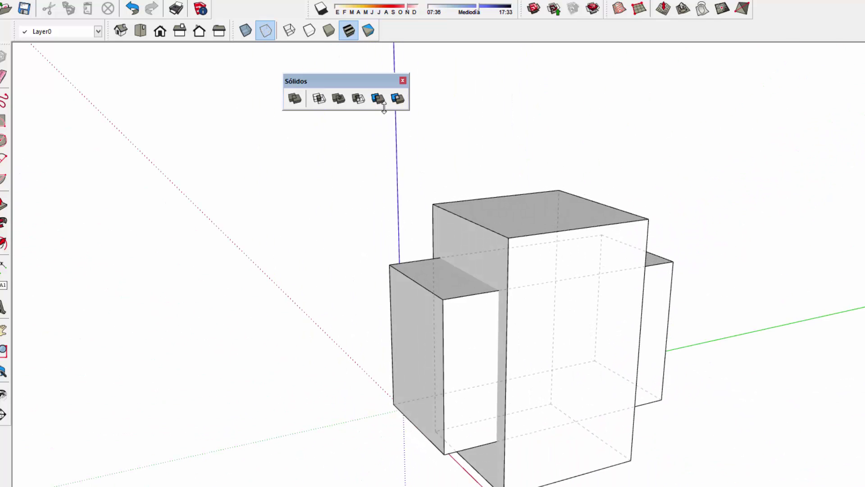
click(245, 30)
mouse_move(567, 332)
middle_down()
mouse_move(577, 466)
mouse_move(758, 452)
mouse_move(631, 448)
middle_up()
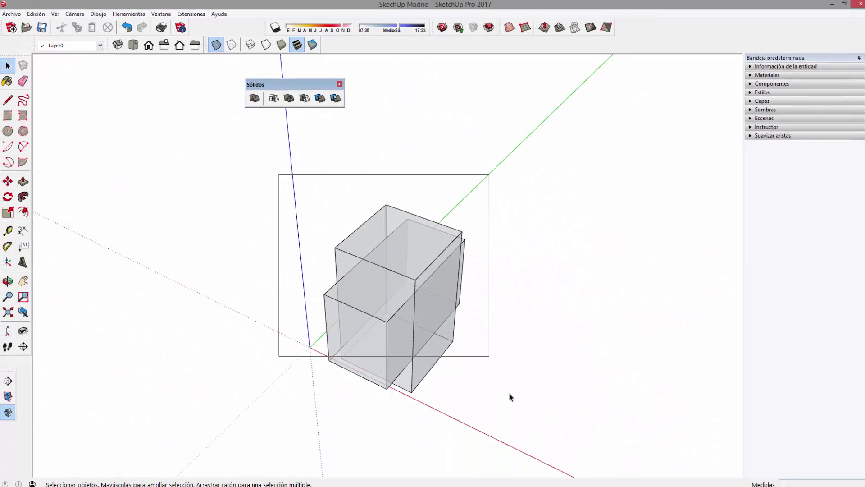
Move the two selected boxes next to the origin
drag(510, 397, 516, 407)
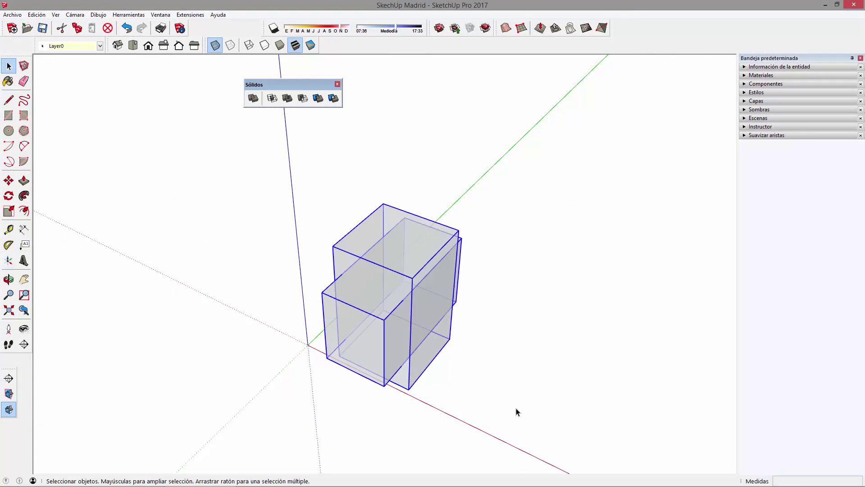
key(m)
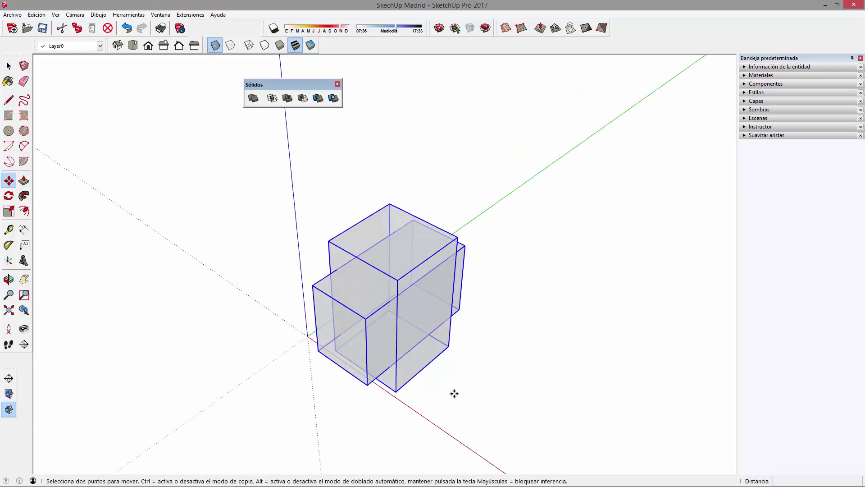
click(452, 392)
mouse_move(573, 365)
middle_down()
mouse_move(488, 350)
mouse_move(374, 306)
mouse_move(322, 349)
middle_up()
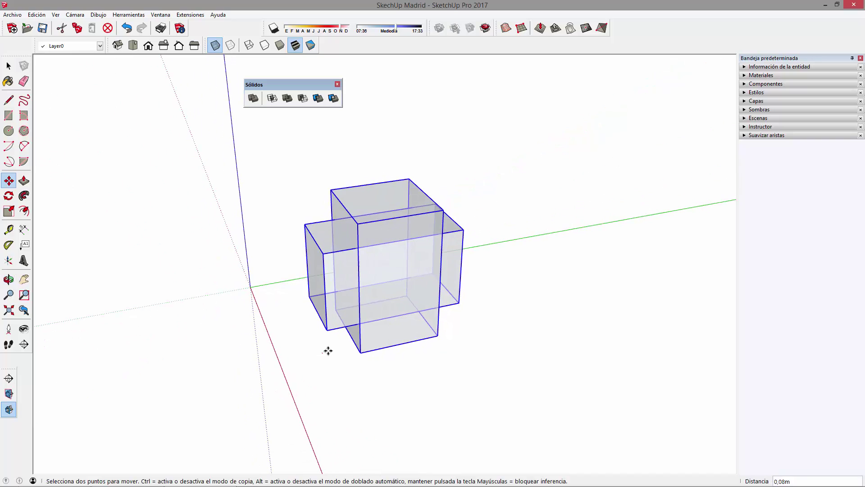
key(space)
click(331, 349)
Select both boxes, orbit the view, then clear the selection
drag(284, 164, 552, 415)
mouse_move(317, 276)
middle_down()
mouse_move(410, 312)
mouse_move(232, 274)
mouse_move(361, 348)
mouse_move(485, 347)
mouse_move(478, 346)
middle_up()
shift+middle_drag(514, 380, 510, 387)
click(510, 386)
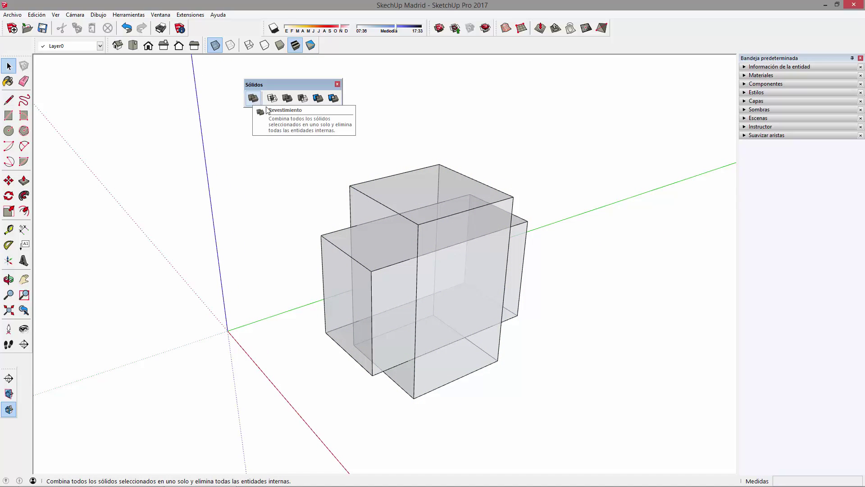
Ctrl+Move a copy of the box pair along the green axis, then select the left wide box
drag(300, 86, 723, 486)
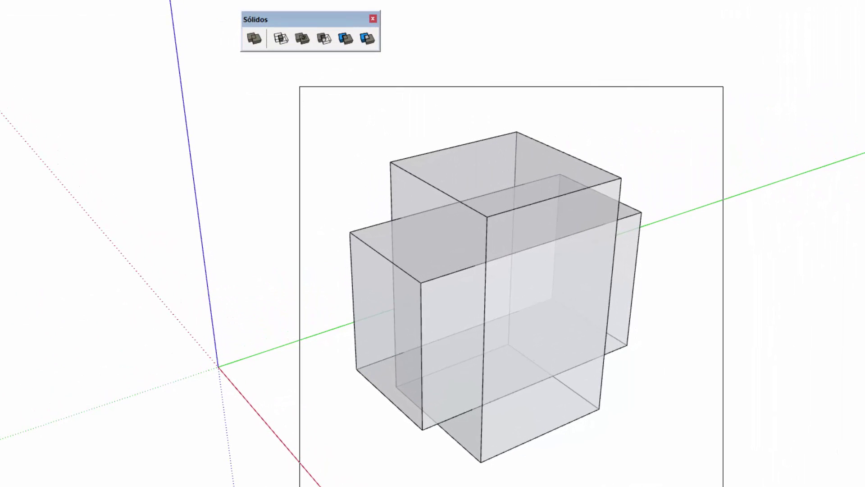
key(m)
scroll(371, 335, down, 2)
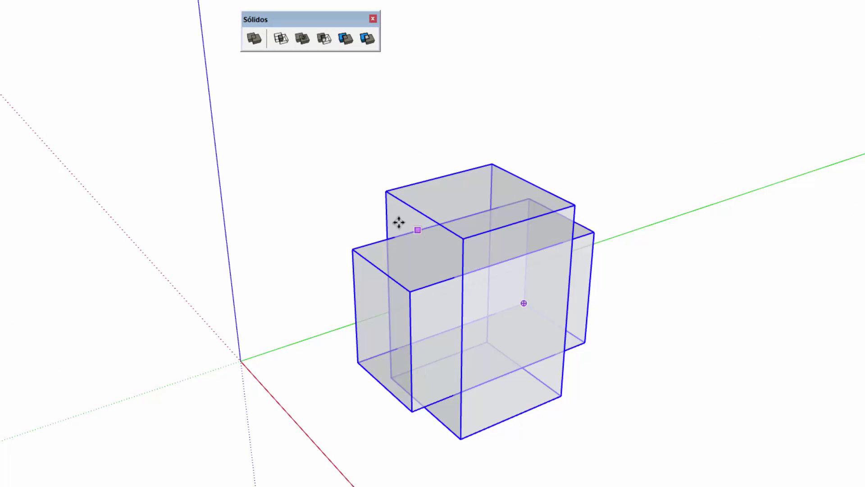
shift+middle_drag(582, 396, 383, 448)
click(412, 455)
key(ctrl)
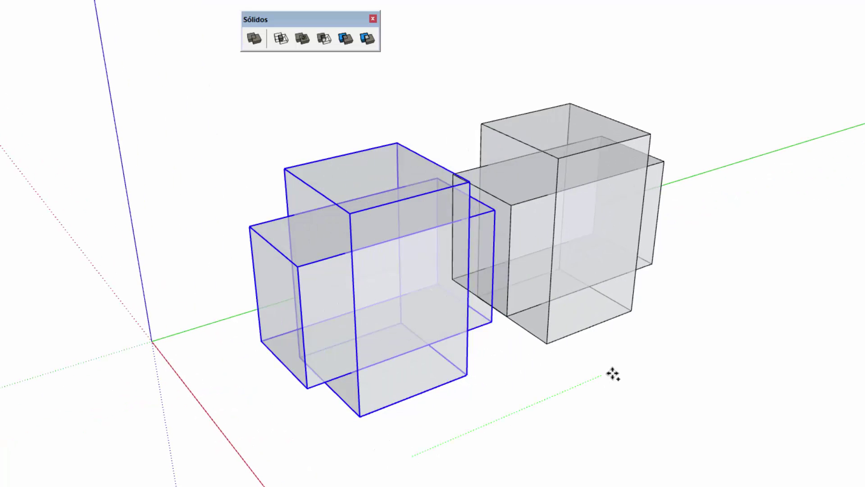
click(658, 353)
key(space)
click(443, 334)
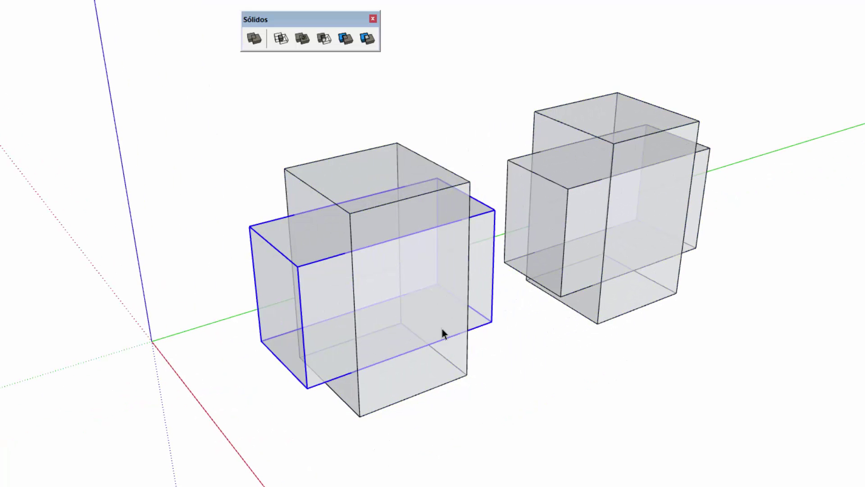
click(304, 275)
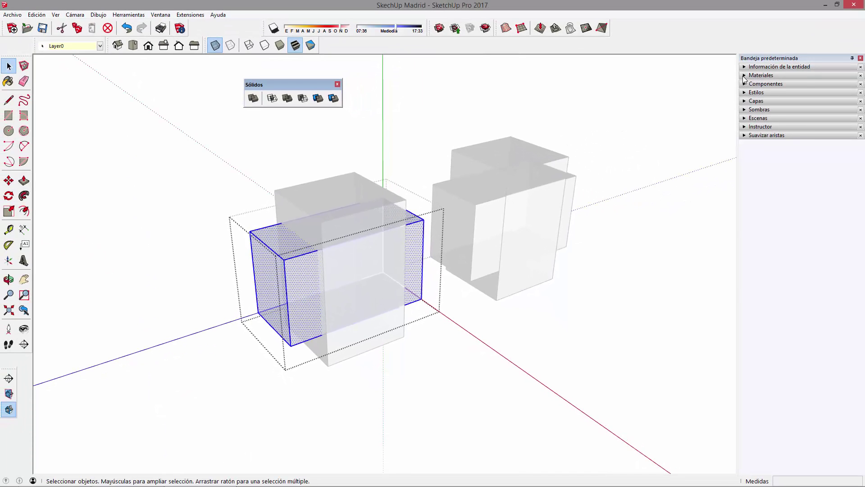
Paint the wide box red with Color A04
click(744, 75)
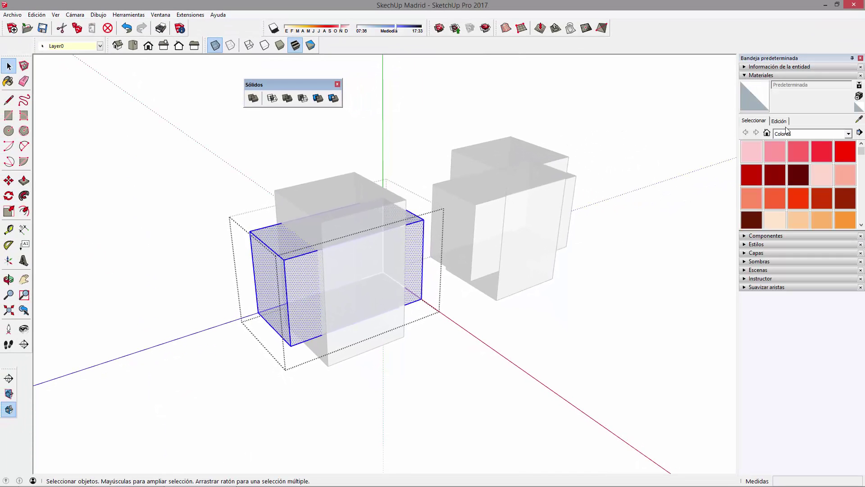
click(822, 151)
click(289, 275)
key(space)
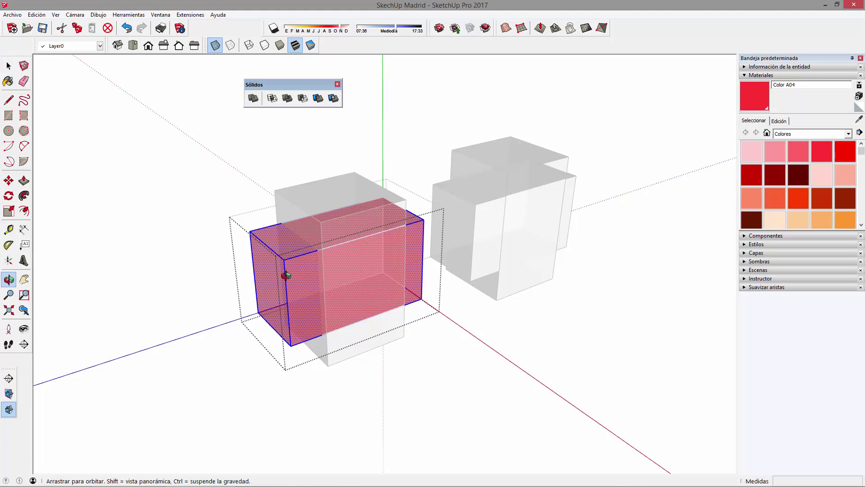
middle_drag(286, 270, 321, 200)
Paint the tall inner box orange with Color C04
double_click(321, 200)
click(321, 200)
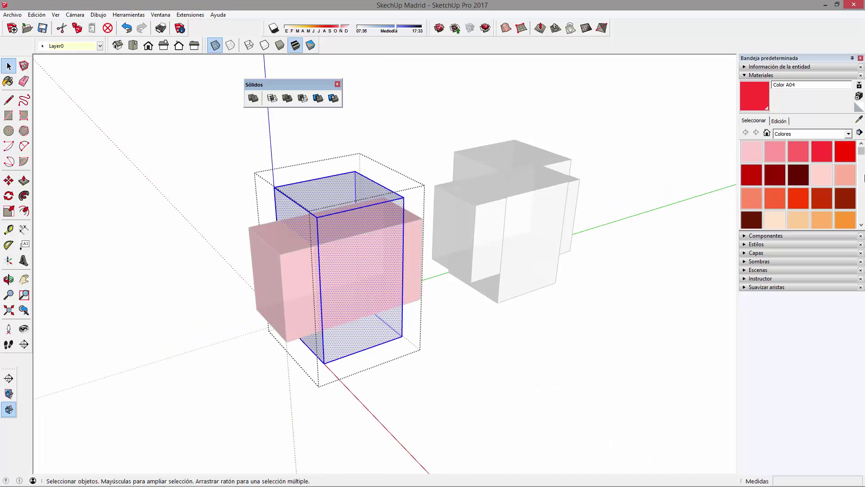
click(844, 223)
click(378, 211)
key(space)
click(444, 318)
mouse_move(444, 318)
middle_down()
mouse_move(603, 228)
mouse_move(353, 203)
mouse_move(167, 245)
mouse_move(481, 279)
middle_up()
Delete the grey pair and Ctrl+Move a copy of the coloured pair to the right
click(480, 279)
key(Delete)
drag(219, 130, 435, 382)
key(m)
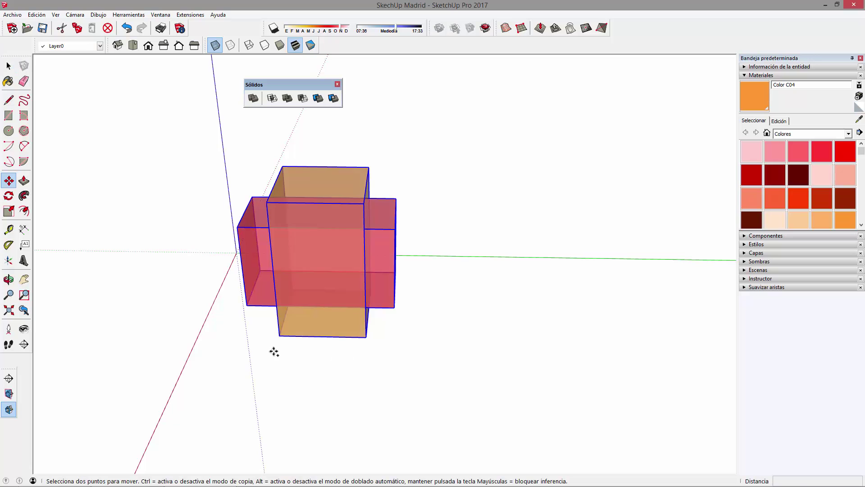
click(275, 350)
key(ctrl)
click(528, 347)
scroll(428, 280, up, 3)
key(space)
mouse_move(289, 114)
mouse_down()
mouse_move(457, 240)
mouse_move(626, 441)
mouse_up()
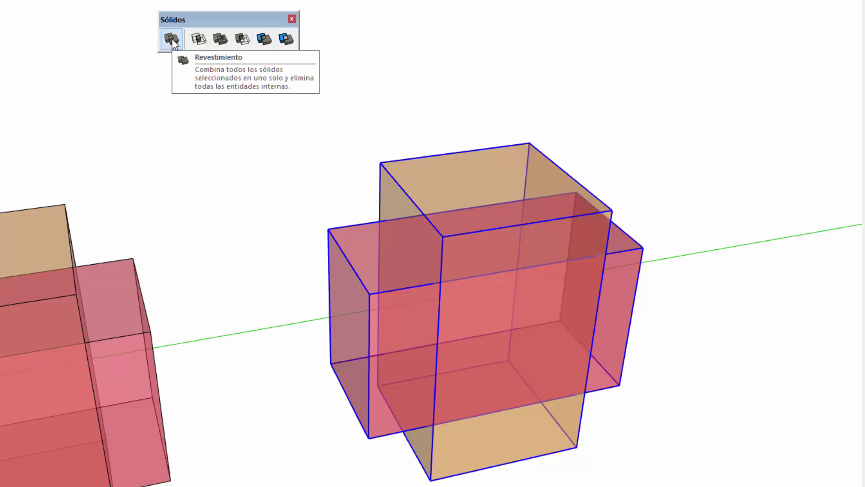
click(312, 269)
mouse_move(358, 355)
middle_down()
mouse_move(329, 237)
mouse_move(272, 328)
middle_up()
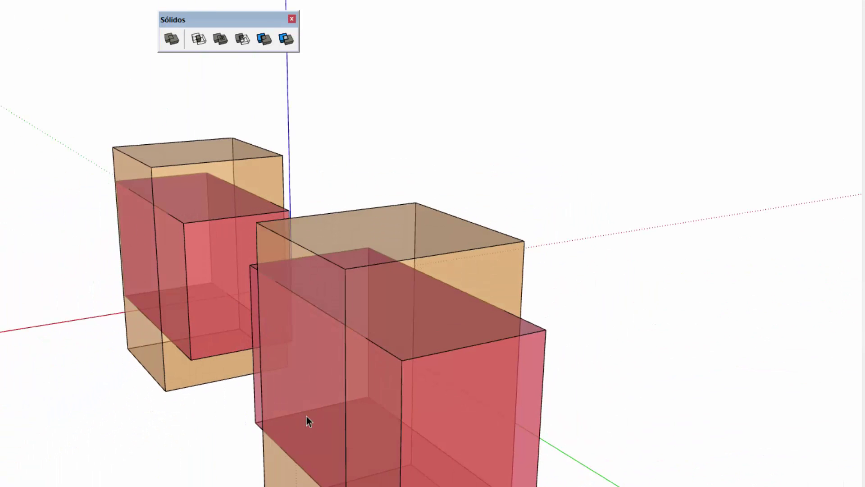
middle_drag(309, 421, 486, 365)
scroll(514, 258, up, 2)
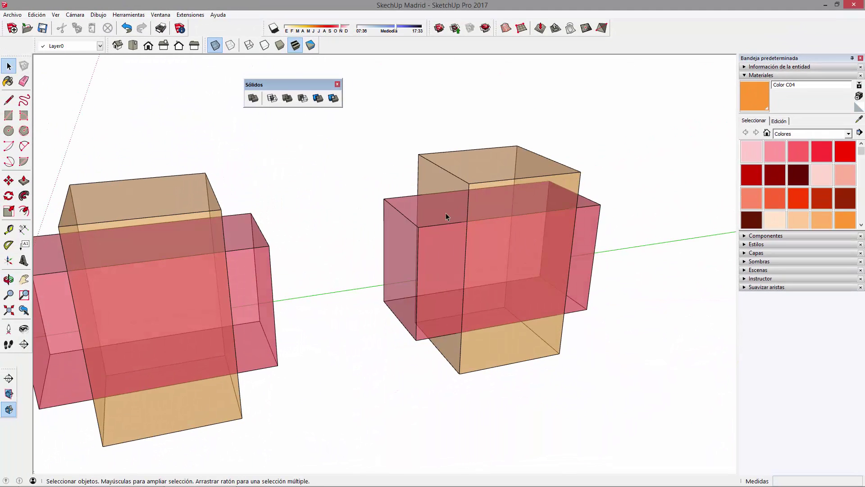
click(412, 241)
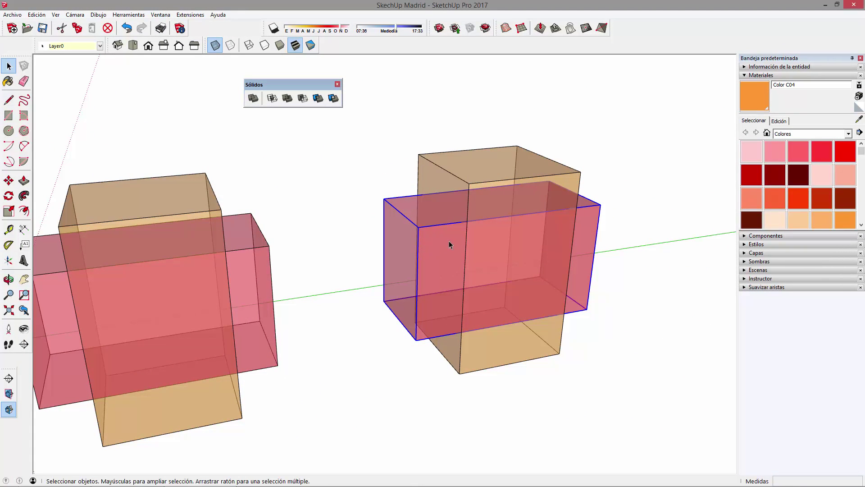
mouse_move(466, 231)
middle_down()
mouse_move(440, 259)
mouse_move(589, 373)
middle_up()
click(589, 372)
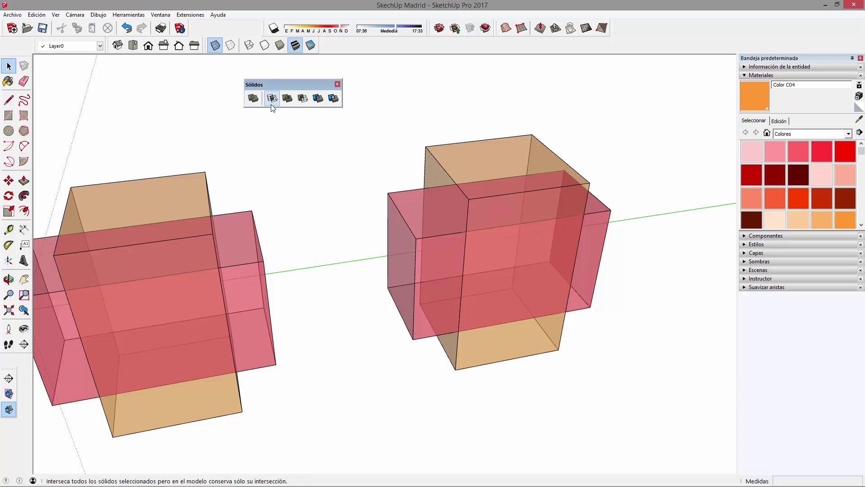
drag(377, 113, 632, 406)
drag(391, 114, 634, 393)
Run the solid operation with red box first, orange second, leaving red end pieces
click(348, 168)
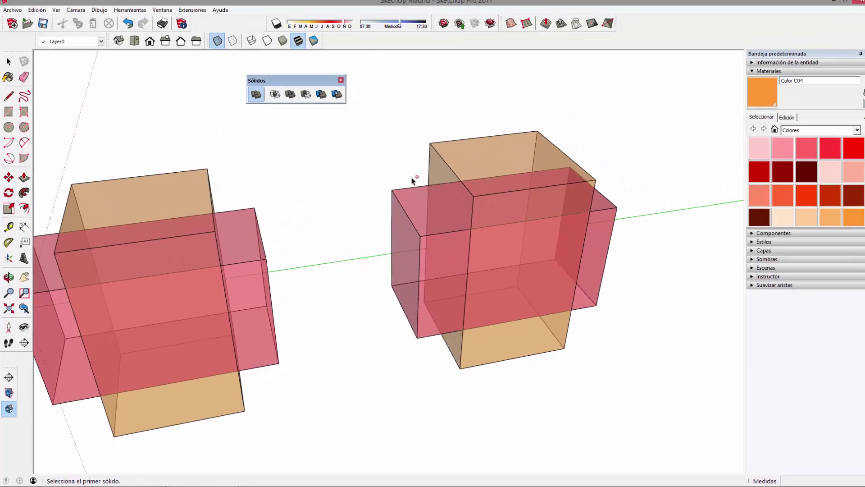
click(404, 205)
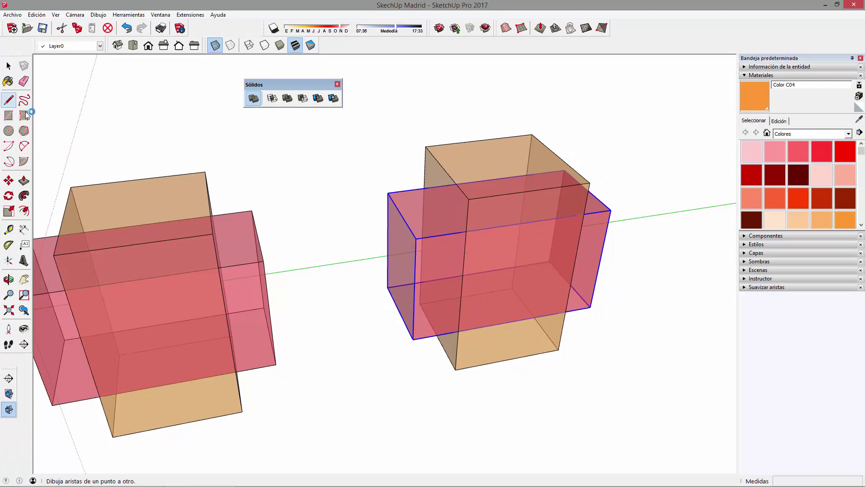
click(465, 157)
mouse_move(468, 154)
middle_down()
mouse_move(469, 226)
mouse_move(338, 203)
mouse_move(434, 285)
mouse_move(303, 194)
mouse_move(272, 229)
middle_up()
click(342, 217)
mouse_move(343, 216)
middle_down()
mouse_move(454, 271)
mouse_move(633, 284)
middle_up()
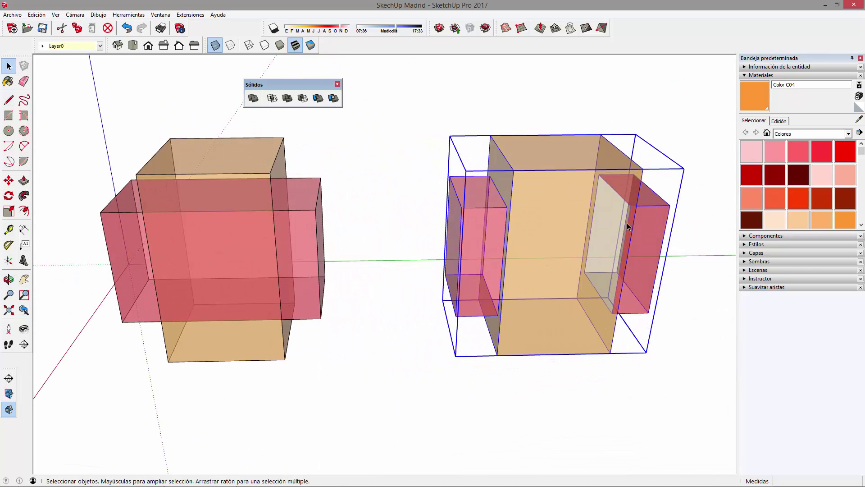
drag(382, 216, 369, 217)
key(space)
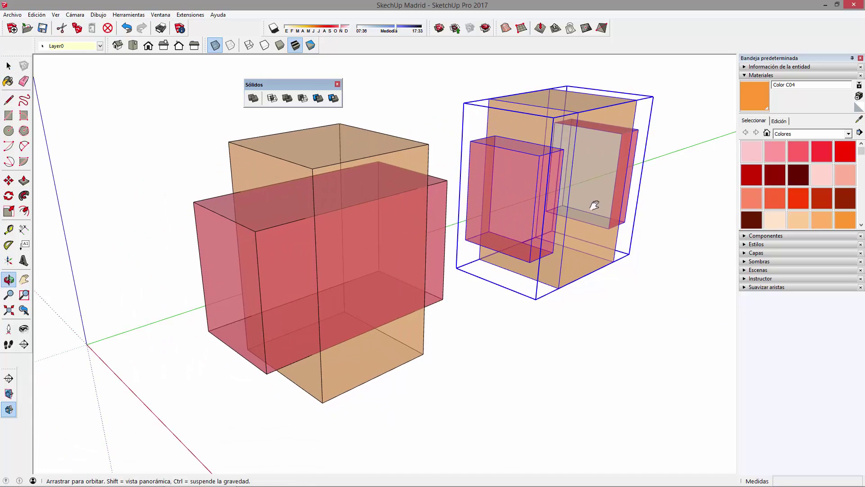
shift+middle_drag(548, 228, 451, 263)
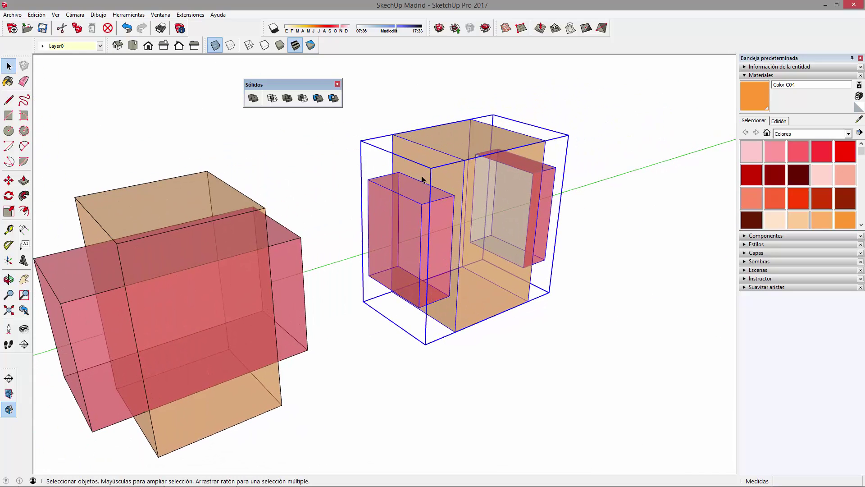
click(343, 359)
mouse_move(353, 355)
middle_down()
mouse_move(477, 336)
mouse_move(517, 319)
middle_up()
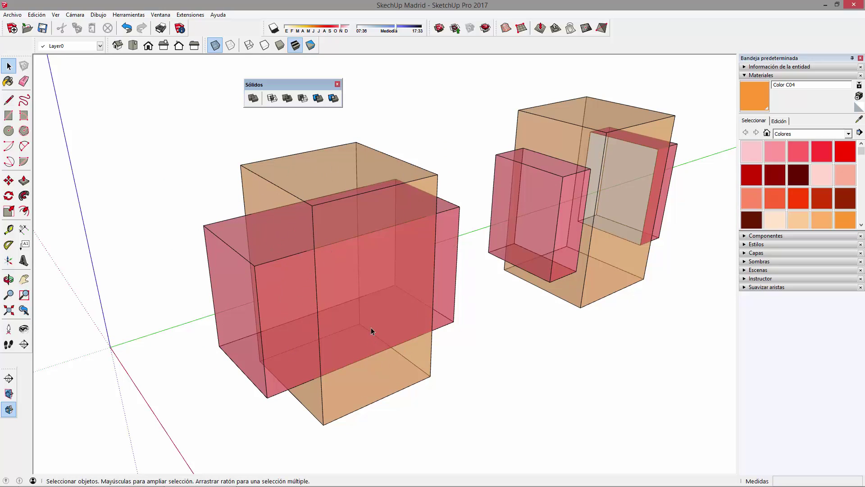
scroll(356, 306, down, 1)
scroll(345, 280, down, 1)
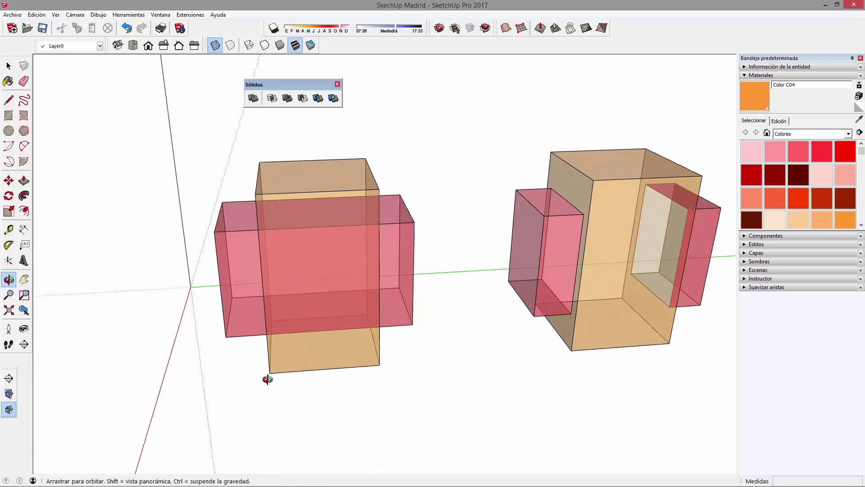
middle_drag(442, 394, 106, 363)
mouse_move(407, 275)
middle_down()
mouse_move(616, 363)
mouse_move(338, 273)
middle_up()
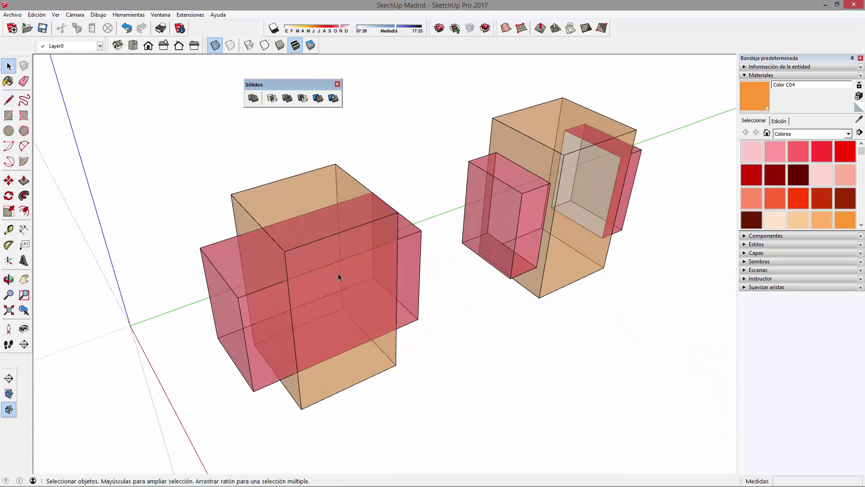
scroll(338, 273, down, 1)
scroll(323, 294, down, 1)
click(290, 305)
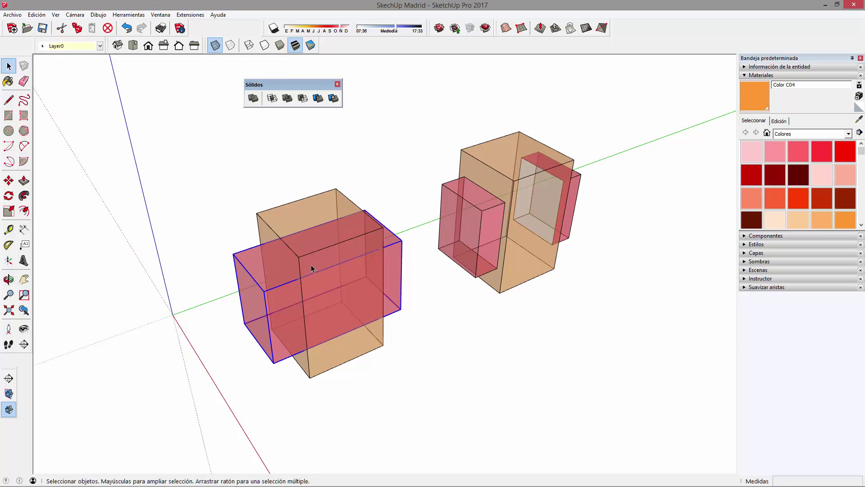
Copy the red-and-orange box pair to the lower right with a Ctrl-move
shift+click(341, 270)
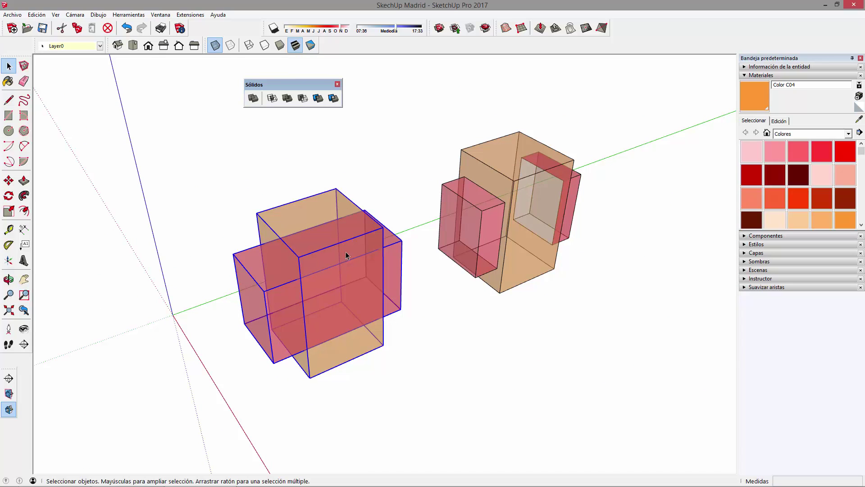
scroll(347, 282, down, 1)
key(m)
scroll(363, 344, down, 1)
key(ctrl)
click(363, 344)
click(547, 406)
key(space)
Move the copy's red box onto the orange box and tilt it 105°
click(474, 369)
middle_drag(488, 363, 556, 347)
scroll(534, 330, up, 3)
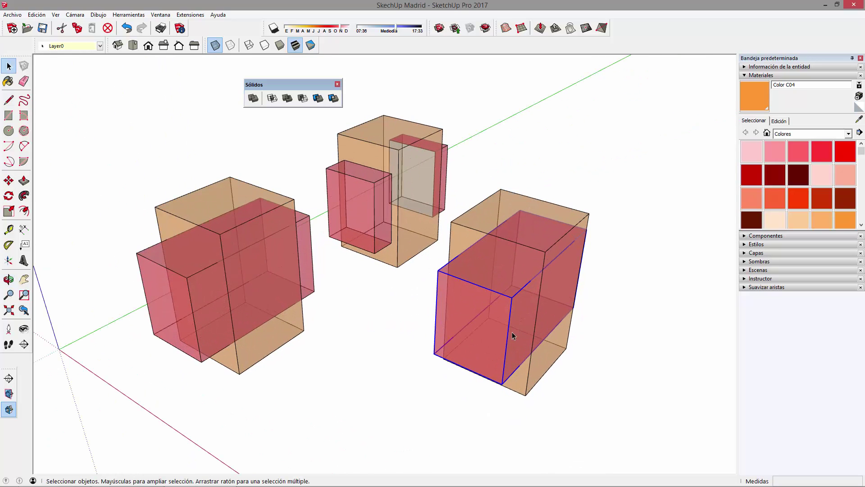
key(m)
click(500, 382)
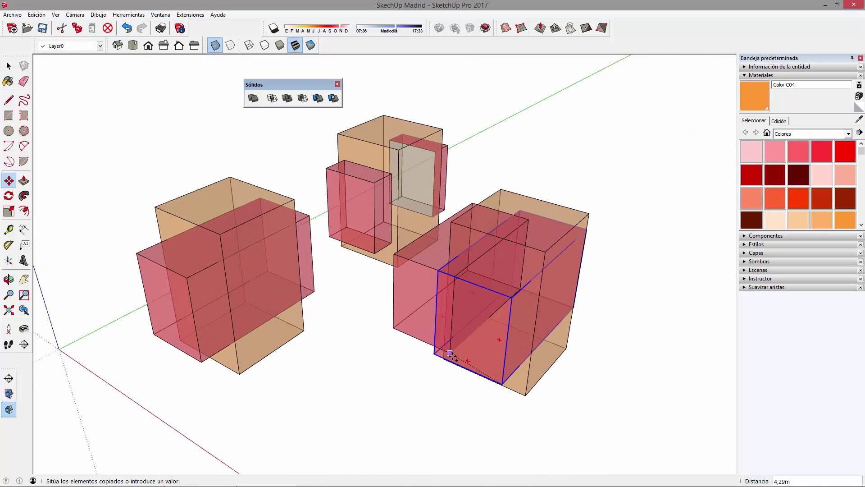
click(454, 362)
click(405, 289)
click(395, 278)
mouse_move(395, 278)
middle_down()
mouse_move(547, 329)
mouse_move(584, 407)
mouse_move(347, 353)
middle_up()
Orbit around the model and select both boxes of the tilted pair
key(space)
mouse_move(315, 227)
middle_down()
mouse_move(466, 358)
mouse_move(612, 370)
middle_up()
key(space)
drag(577, 381, 464, 227)
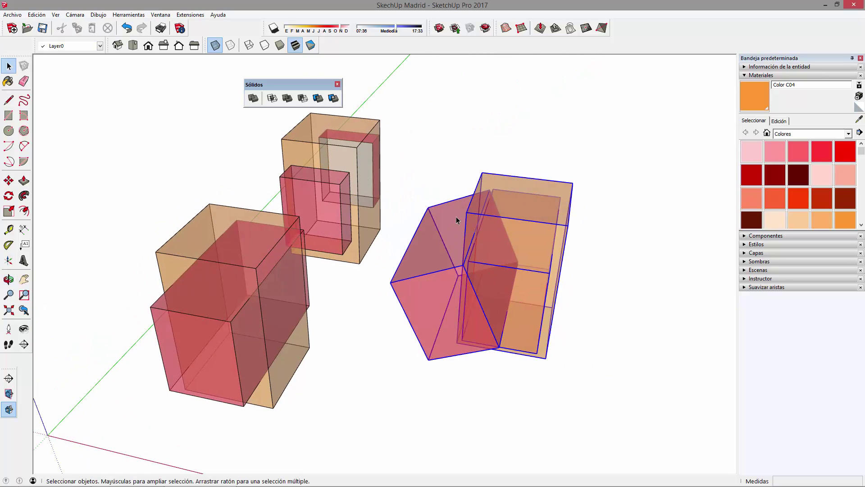
Union the tilted red box and orange box, then orbit to inspect the result
click(252, 99)
mouse_move(270, 190)
middle_down()
mouse_move(100, 210)
mouse_move(495, 376)
mouse_move(551, 339)
mouse_move(433, 330)
mouse_move(319, 344)
middle_up()
click(494, 376)
mouse_move(248, 196)
middle_down()
mouse_move(353, 234)
mouse_move(714, 301)
middle_up()
key(space)
mouse_move(355, 298)
middle_down()
mouse_move(560, 347)
mouse_move(366, 179)
middle_up()
mouse_move(542, 266)
middle_down()
mouse_move(432, 239)
mouse_move(482, 278)
middle_up()
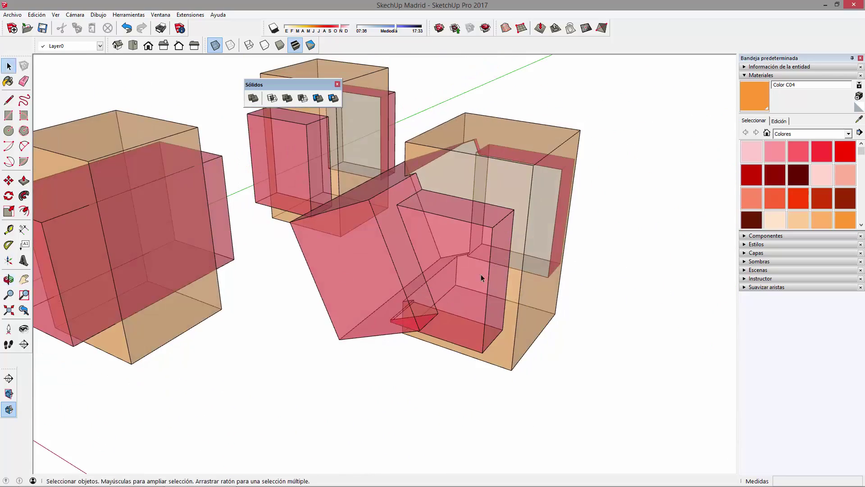
mouse_move(435, 215)
middle_down()
mouse_move(407, 245)
mouse_move(477, 270)
mouse_move(446, 281)
middle_up()
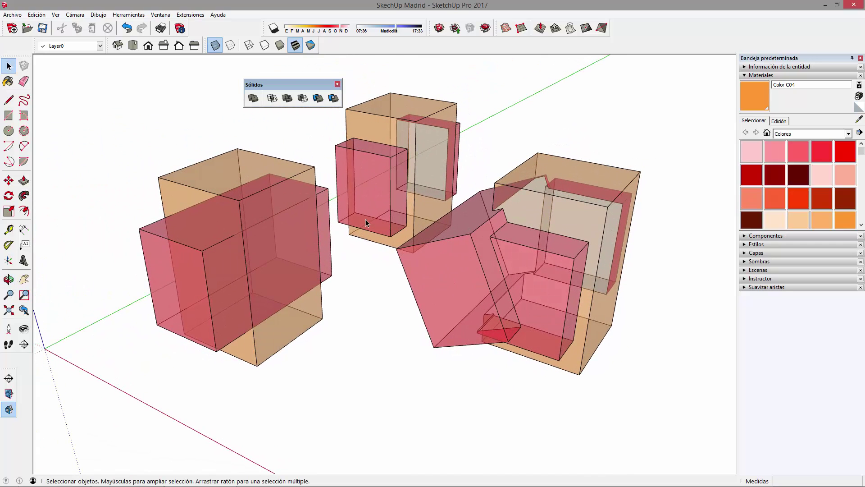
Switch to opaque display with dashed back edges and inspect the merged solid's group
click(166, 181)
click(167, 232)
click(134, 210)
mouse_move(435, 268)
middle_down()
mouse_move(357, 272)
mouse_move(483, 232)
middle_up()
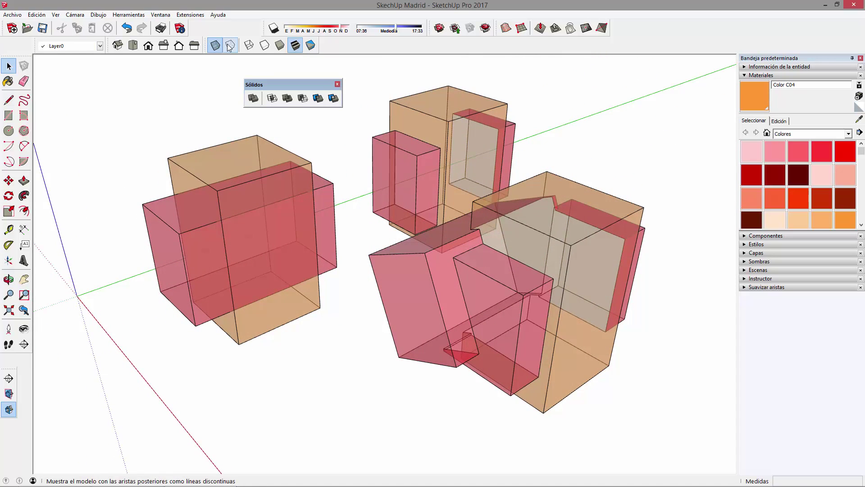
click(229, 46)
mouse_move(374, 175)
middle_down()
mouse_move(436, 212)
mouse_move(637, 209)
middle_up()
key(space)
double_click(586, 231)
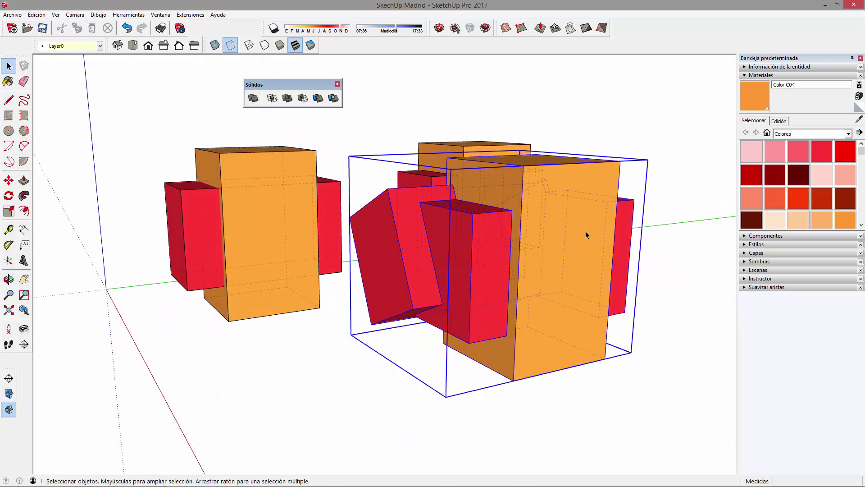
key(Escape)
key(Escape)
Orbit to a higher view of all three pairs and turn X-ray back on
mouse_move(575, 231)
middle_down()
mouse_move(294, 231)
mouse_move(236, 333)
middle_up()
scroll(237, 334, up, 2)
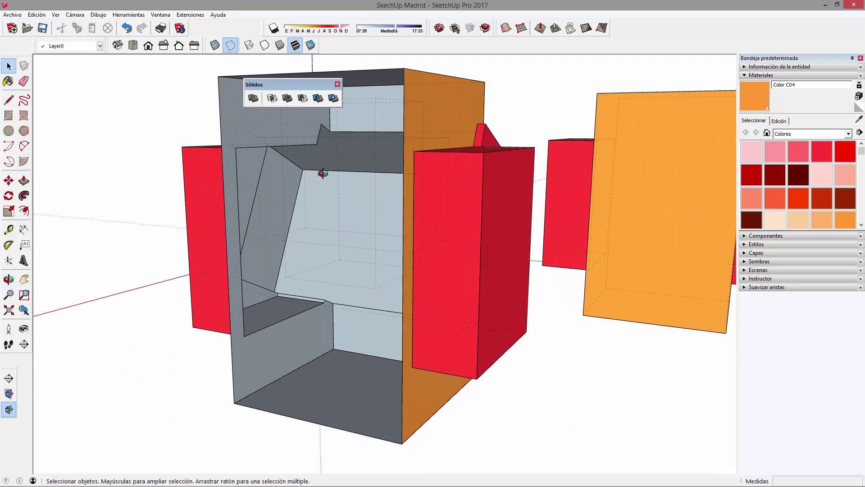
scroll(323, 174, down, 6)
mouse_move(607, 286)
middle_down()
mouse_move(494, 286)
mouse_move(309, 242)
middle_up()
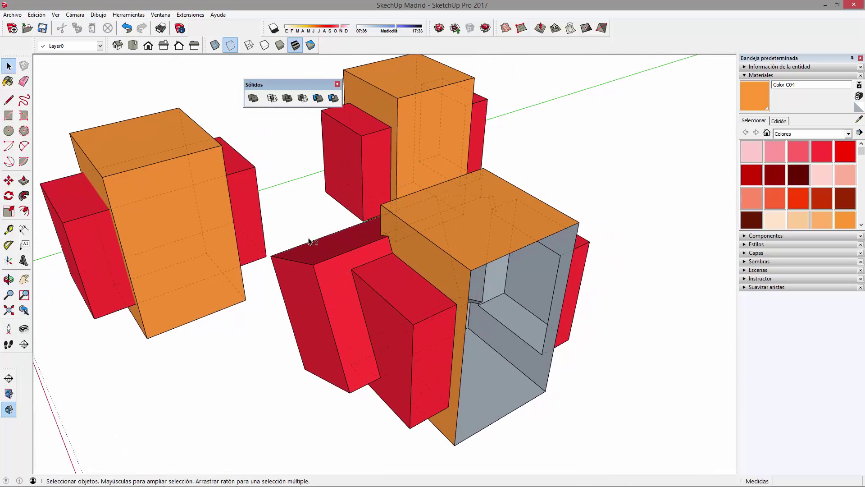
click(214, 45)
mouse_move(408, 245)
middle_down()
mouse_move(229, 243)
mouse_move(261, 284)
mouse_move(277, 261)
middle_up()
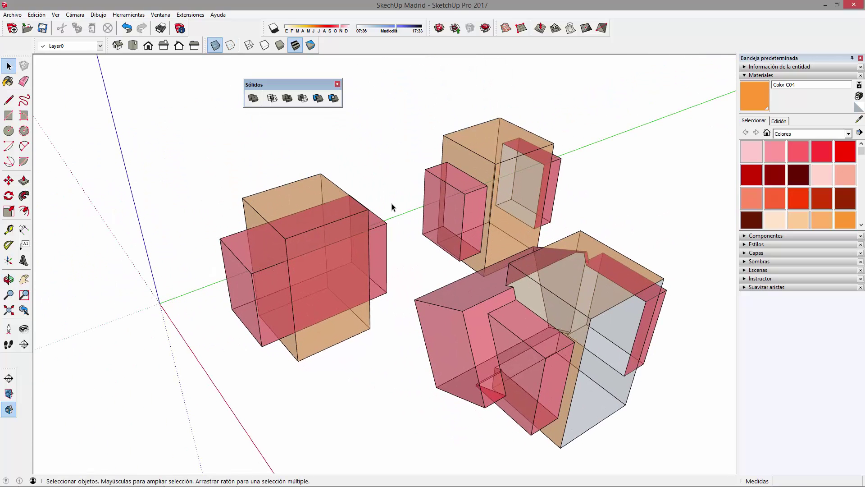
Delete the merged tilted solid
mouse_move(387, 377)
middle_down()
mouse_move(353, 347)
mouse_move(436, 301)
mouse_move(508, 319)
middle_up()
mouse_move(455, 274)
middle_down()
mouse_move(570, 247)
mouse_move(614, 293)
mouse_move(518, 285)
mouse_move(289, 308)
mouse_move(385, 346)
middle_up()
mouse_move(267, 344)
middle_down()
mouse_move(337, 294)
mouse_move(331, 312)
middle_up()
click(331, 311)
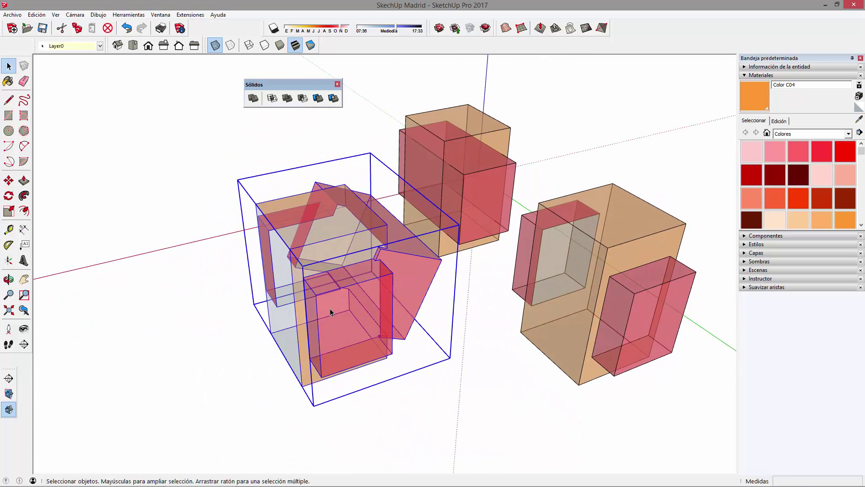
key(Delete)
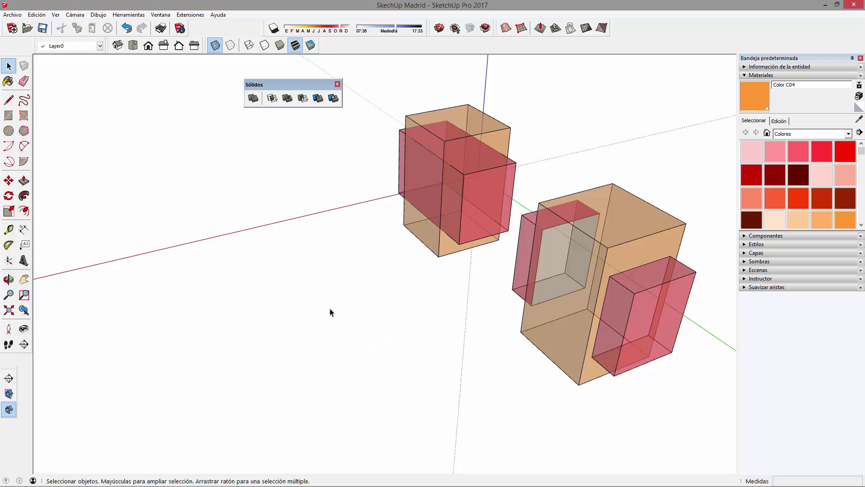
Select the left pair's red and orange boxes, then the hollowed pair on the right
mouse_move(423, 302)
middle_down()
mouse_move(247, 320)
mouse_move(589, 338)
middle_up()
click(353, 253)
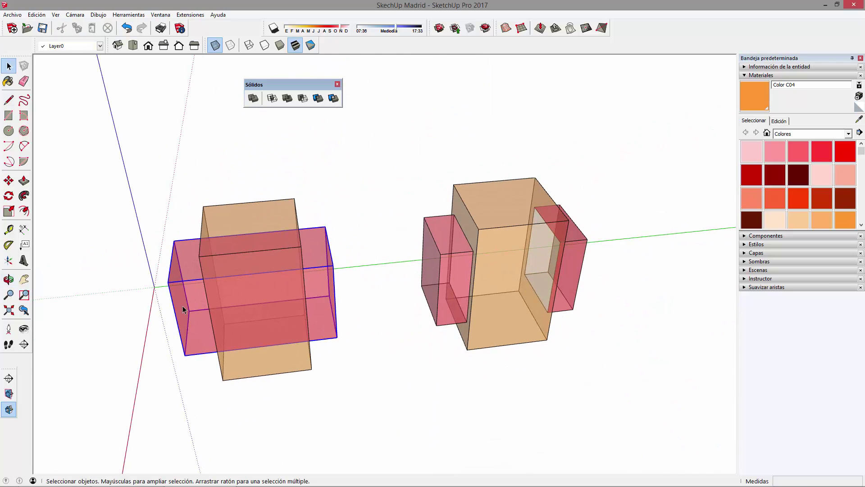
click(297, 260)
click(301, 252)
click(334, 375)
click(420, 257)
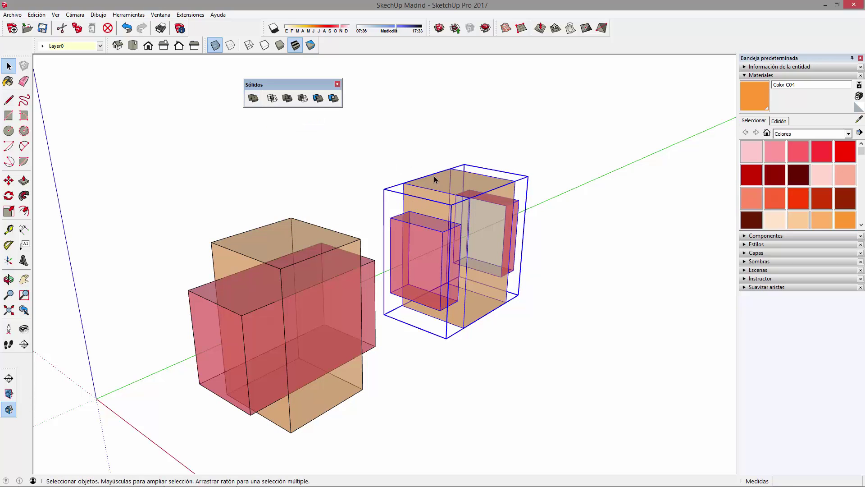
Check the hollowed pair's group contents, then select the whole group
double_click(449, 215)
click(465, 183)
key(ctrl+a)
middle_drag(542, 271, 440, 300)
click(410, 334)
click(482, 270)
key(Escape)
click(473, 269)
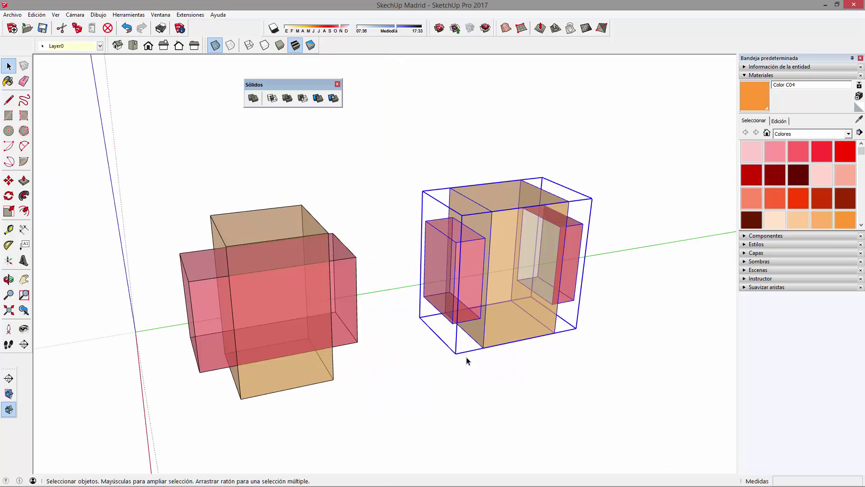
Move the hollowed pair along the green axis past the intact crossed pair
key(m)
click(454, 372)
key(Escape)
mouse_move(467, 324)
middle_down()
mouse_move(393, 232)
mouse_move(431, 313)
mouse_move(502, 311)
middle_up()
scroll(510, 322, down, 2)
scroll(510, 323, down, 2)
key(m)
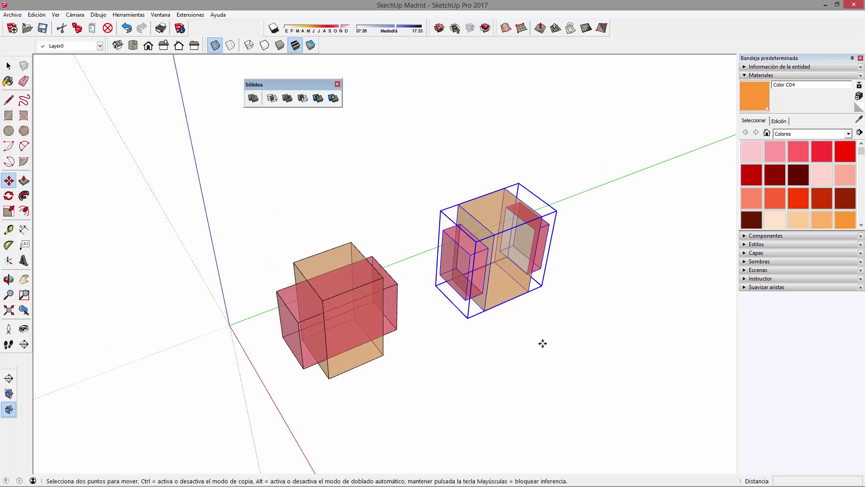
click(542, 343)
middle_drag(327, 413, 388, 340)
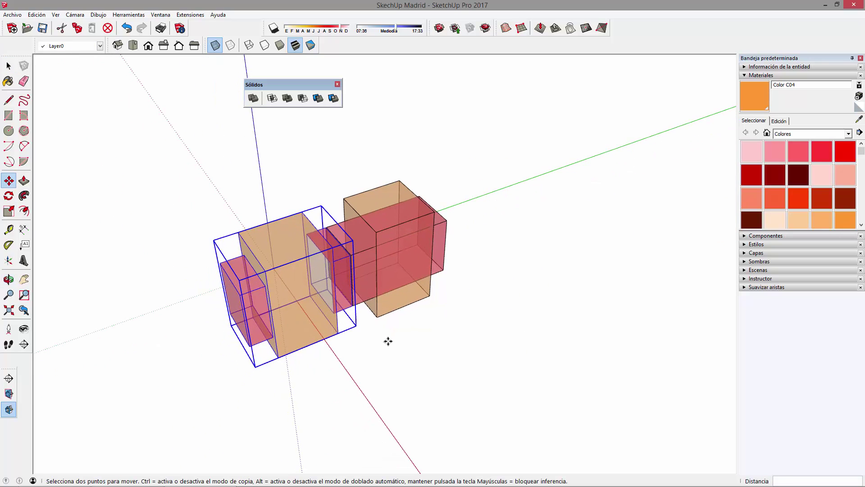
click(323, 373)
key(space)
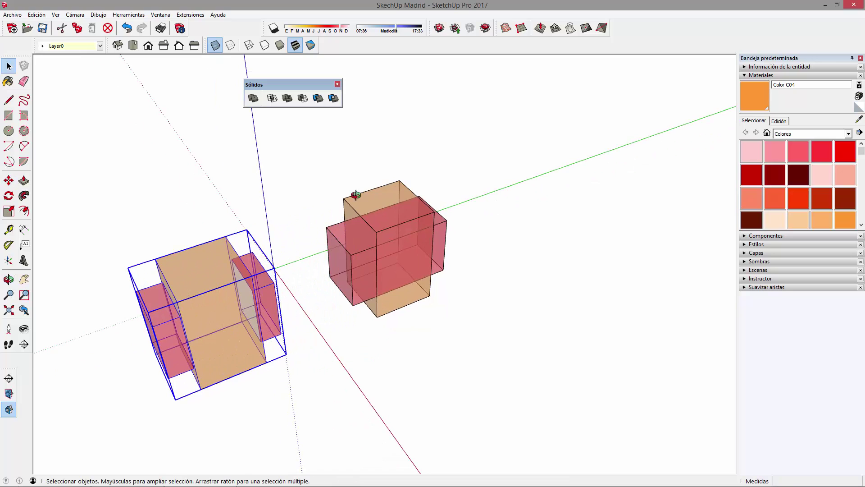
middle_drag(356, 195, 303, 208)
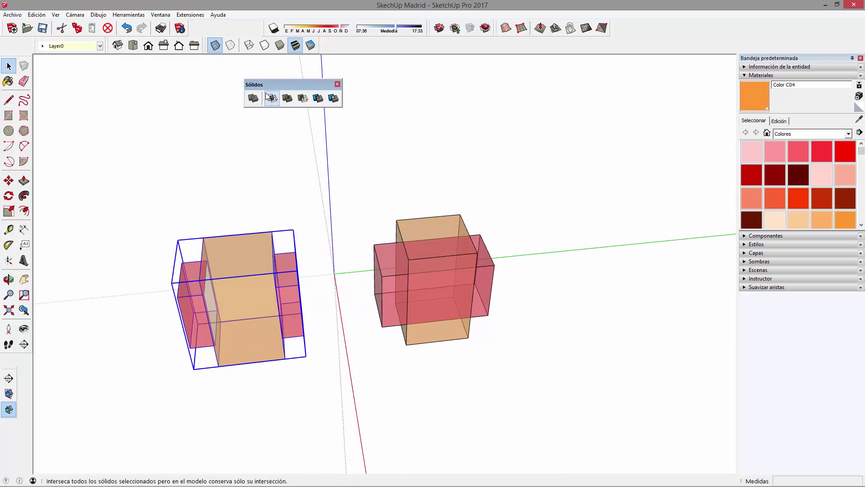
Select the crossed pair and place a copy further along the green axis
drag(354, 186, 543, 390)
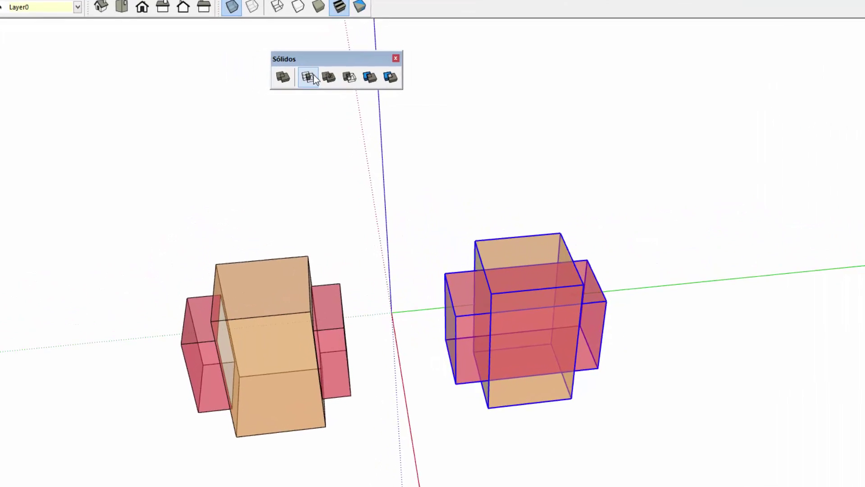
middle_drag(688, 459, 714, 467)
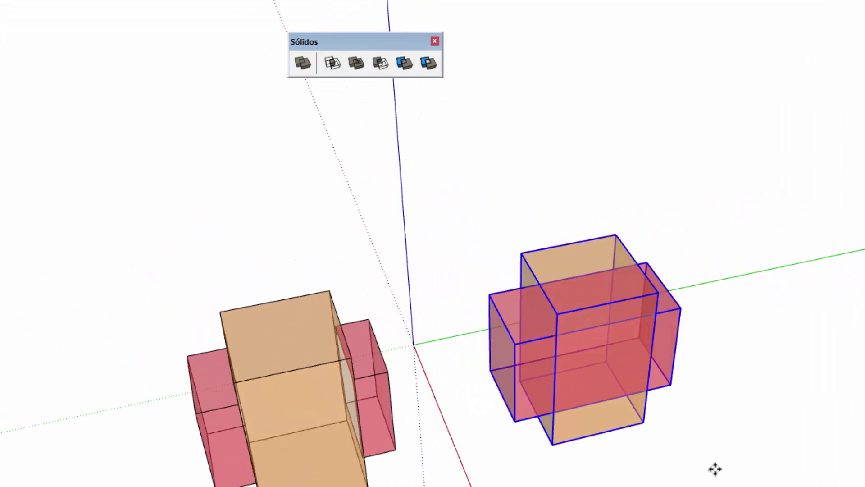
ctrl+click(580, 472)
click(813, 408)
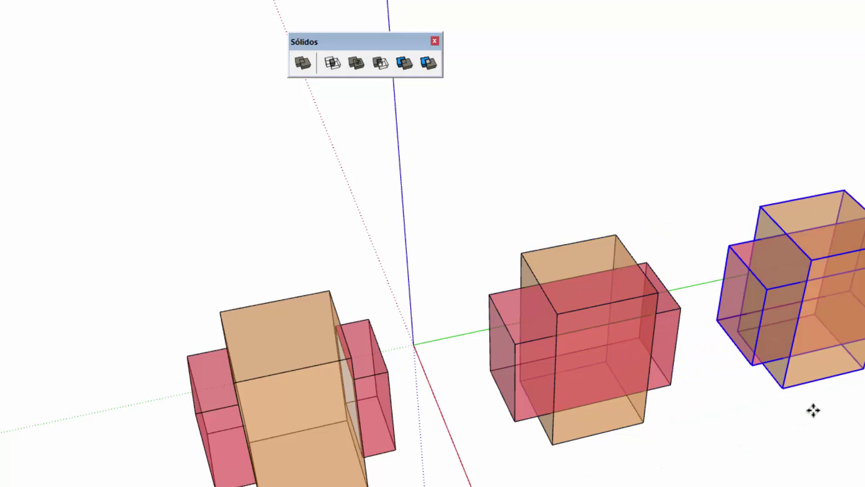
shift+middle_drag(834, 409, 557, 422)
scroll(557, 422, down, 2)
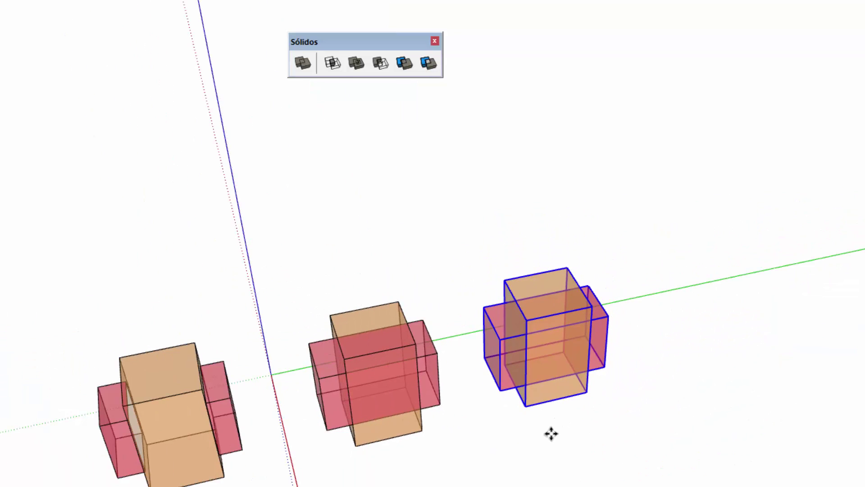
Place several more copies of the crossed pair along the row
ctrl+click(550, 433)
click(708, 393)
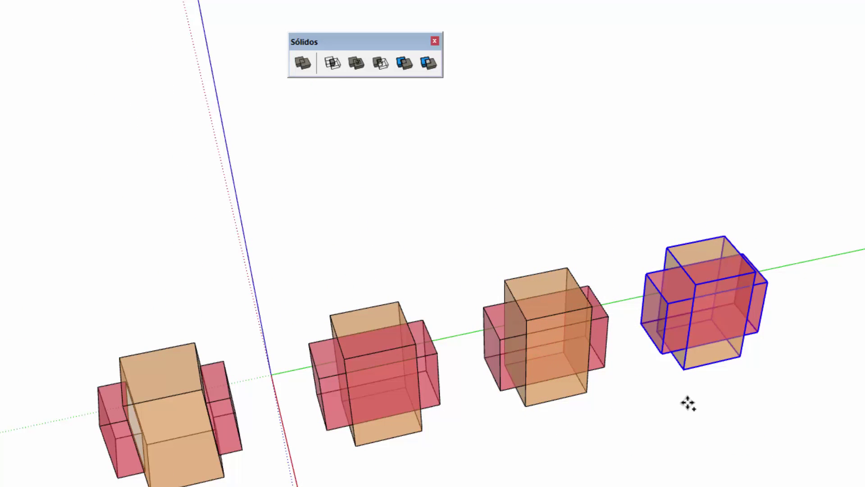
click(834, 368)
shift+middle_drag(833, 369, 691, 386)
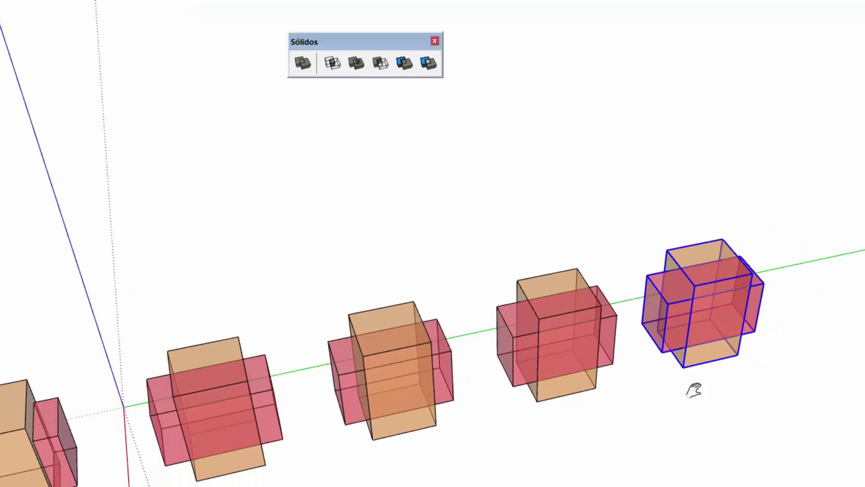
ctrl+click(622, 428)
mouse_move(810, 405)
middle_down()
mouse_move(604, 349)
mouse_move(622, 166)
mouse_move(647, 178)
mouse_move(639, 411)
middle_up()
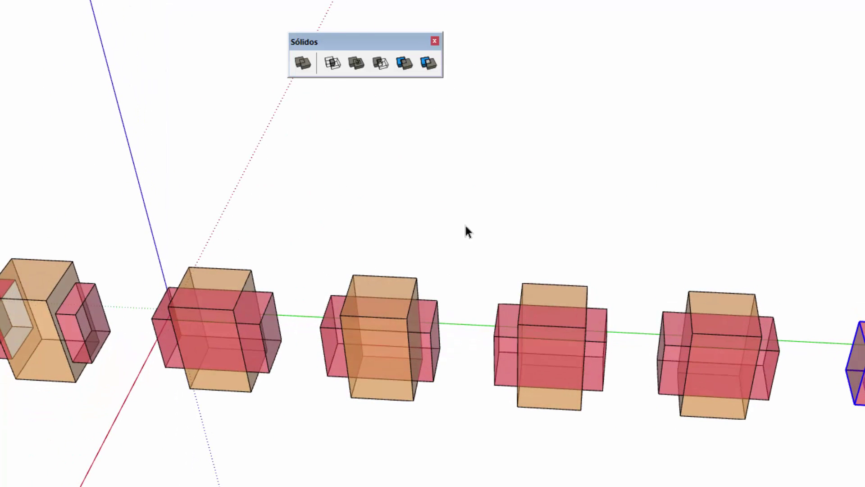
Select the last pair and Ctrl-copy it to the end of the row
click(495, 295)
mouse_move(151, 270)
shift+middle_down()
mouse_move(518, 392)
mouse_move(554, 379)
mouse_move(266, 360)
shift+middle_up()
drag(750, 210, 863, 441)
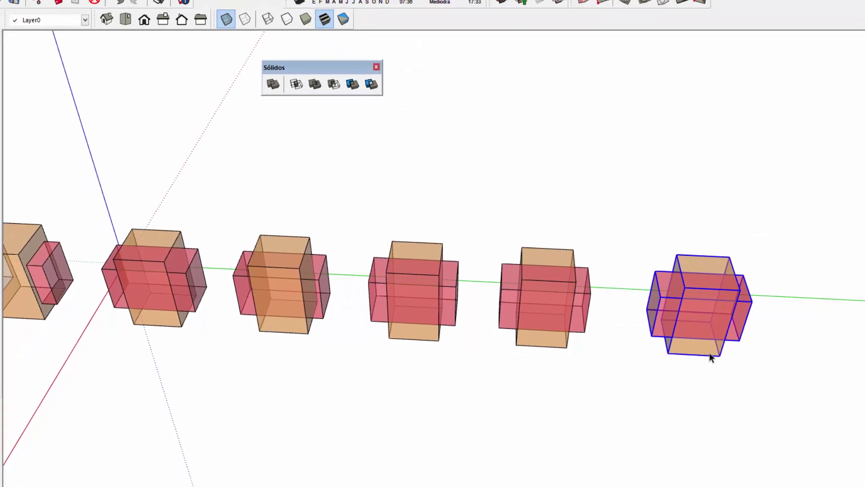
key(m)
key(ctrl)
click(600, 325)
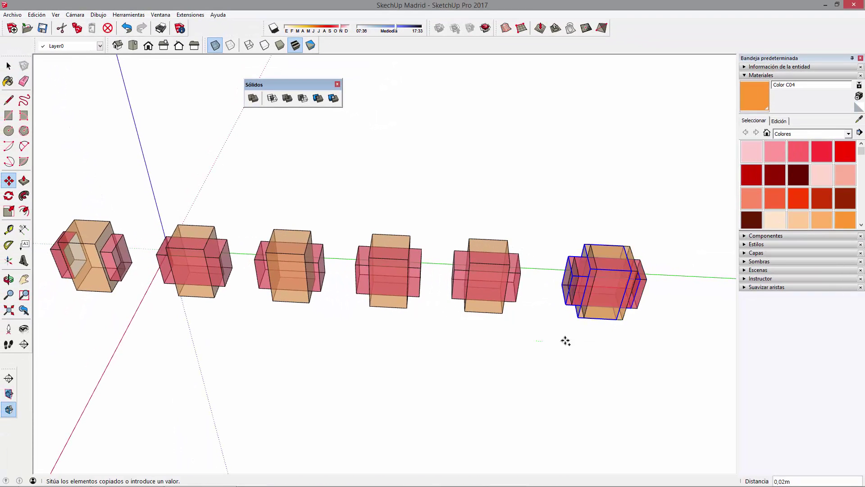
click(634, 345)
key(space)
mouse_move(388, 338)
middle_down()
mouse_move(324, 314)
mouse_move(444, 284)
mouse_move(457, 246)
middle_up()
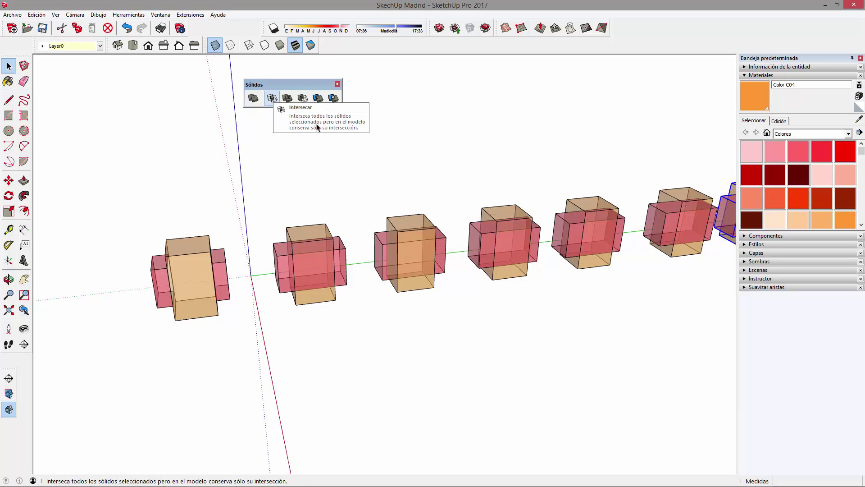
Select the middle crossed pair and Intersect it, keeping only the overlapping cube
middle_drag(380, 191, 373, 237)
scroll(360, 211, up, 3)
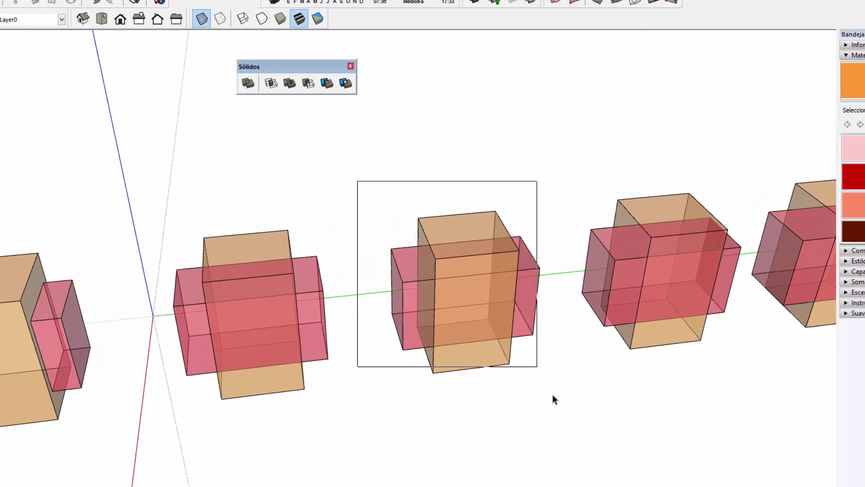
drag(553, 394, 552, 394)
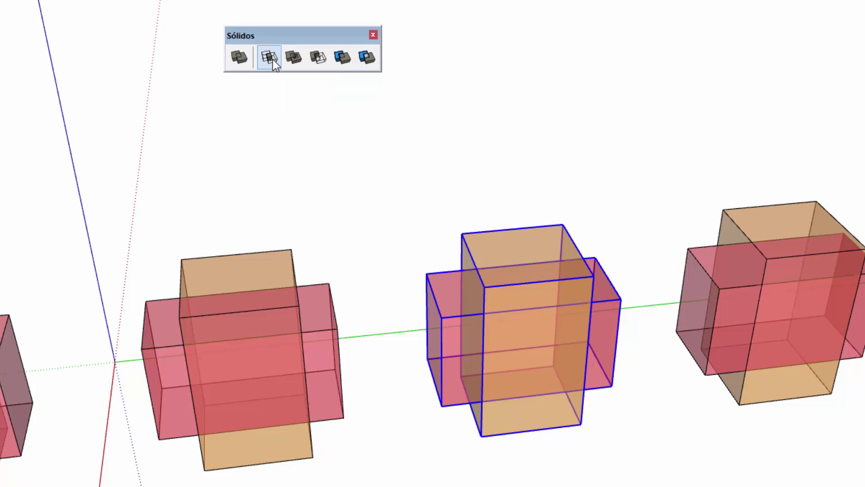
click(273, 59)
Orbit around the intersected cube and the row, then select the next crossed pair
mouse_move(626, 320)
middle_down()
mouse_move(639, 327)
mouse_move(515, 246)
middle_up()
scroll(252, 425, up, 3)
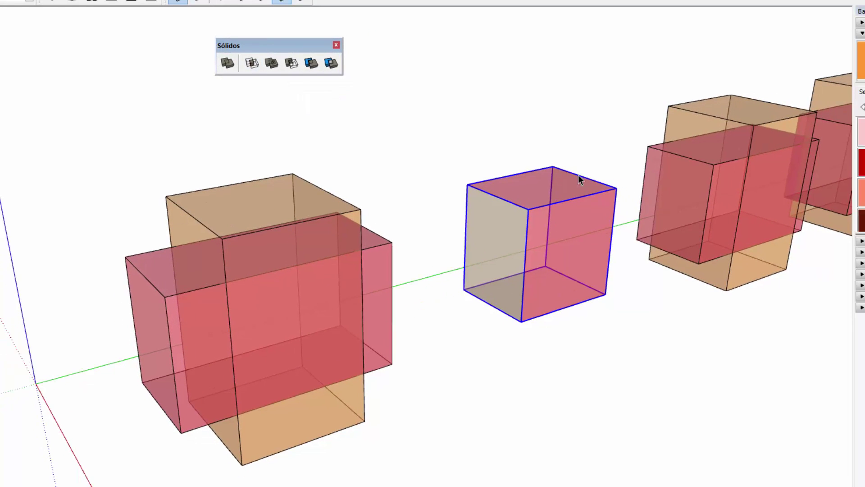
middle_drag(242, 320, 175, 302)
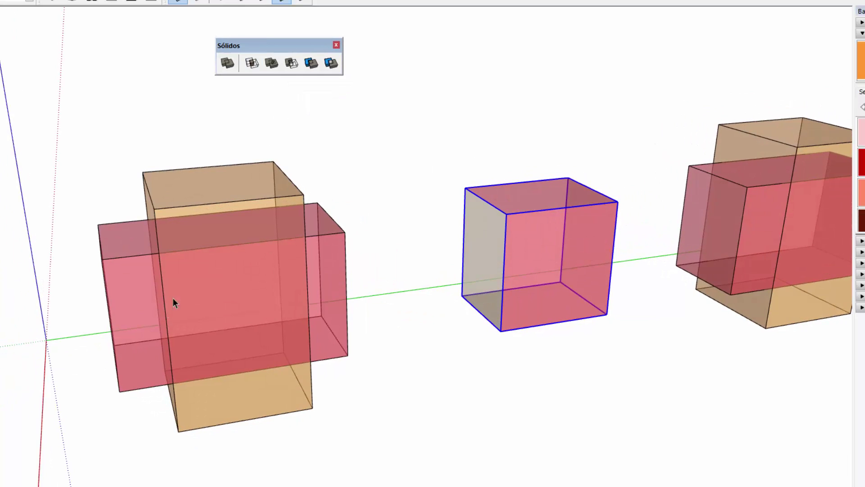
mouse_move(162, 269)
middle_down()
mouse_move(396, 290)
mouse_move(465, 180)
middle_up()
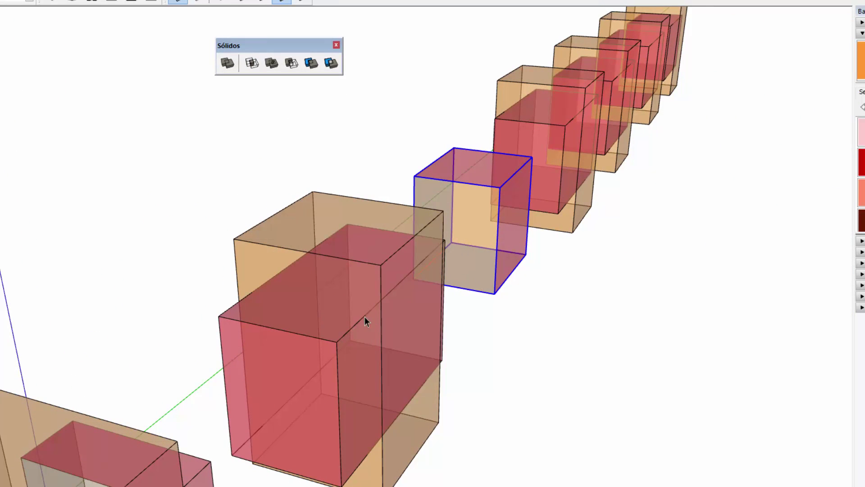
mouse_move(336, 364)
middle_down()
mouse_move(276, 309)
mouse_move(185, 303)
mouse_move(229, 216)
mouse_move(292, 258)
middle_up()
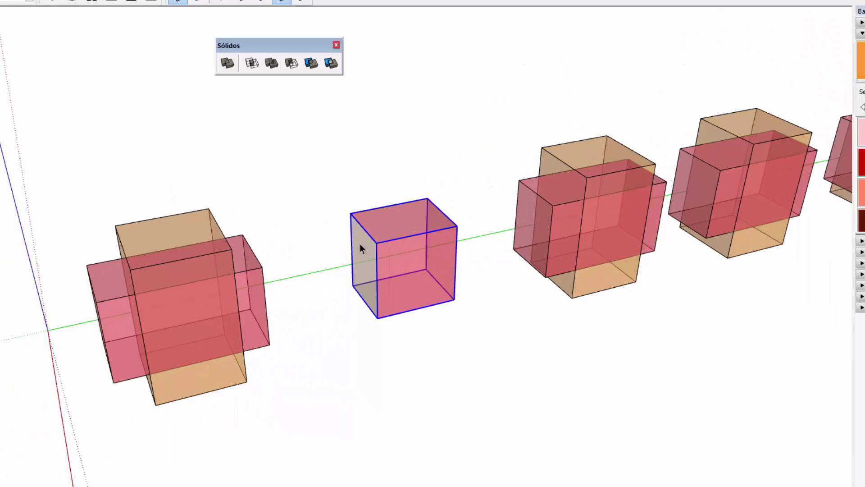
middle_drag(465, 296, 204, 271)
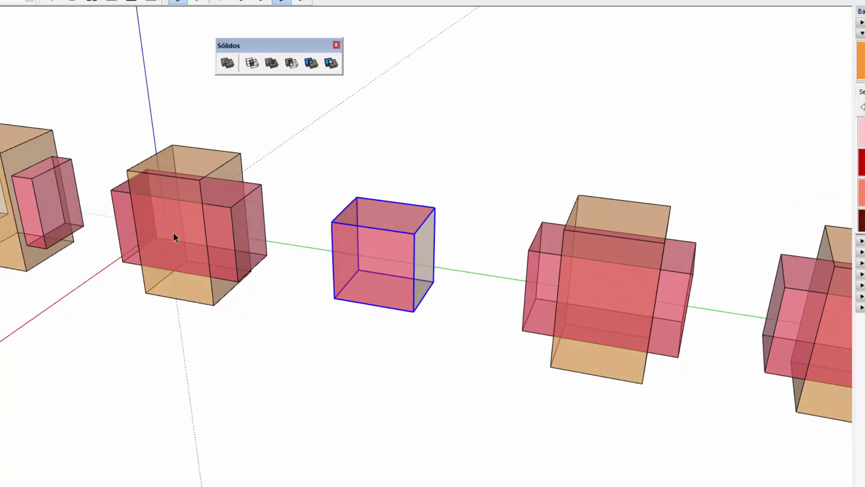
scroll(162, 269, down, 2)
scroll(562, 359, up, 3)
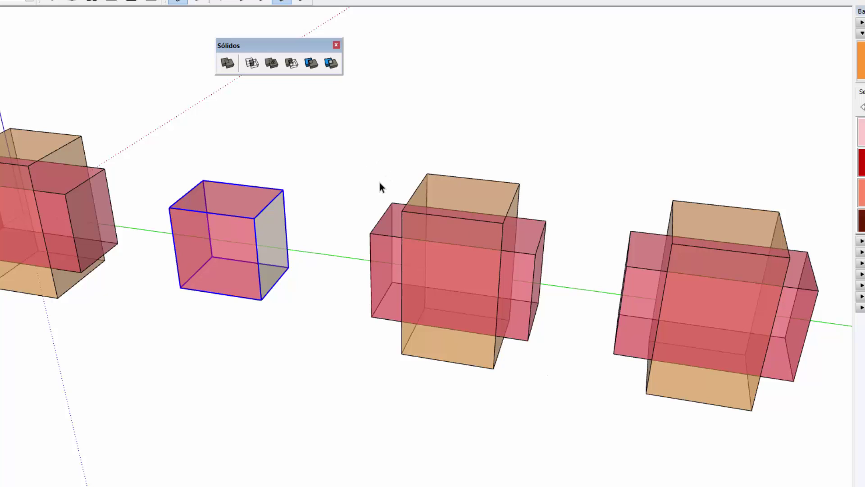
drag(352, 126, 566, 401)
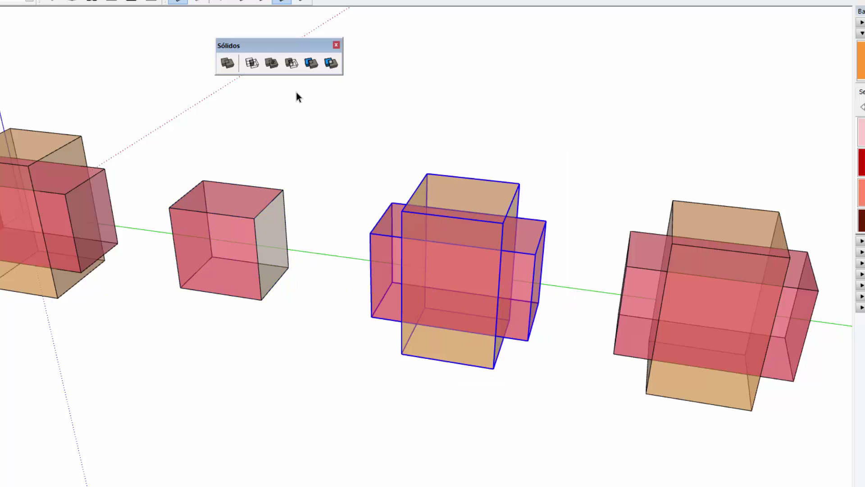
Union the selected crossed pair with Unión and orbit around the merged solid
click(274, 66)
mouse_move(451, 305)
middle_down()
mouse_move(527, 264)
mouse_move(581, 355)
mouse_move(433, 270)
middle_up()
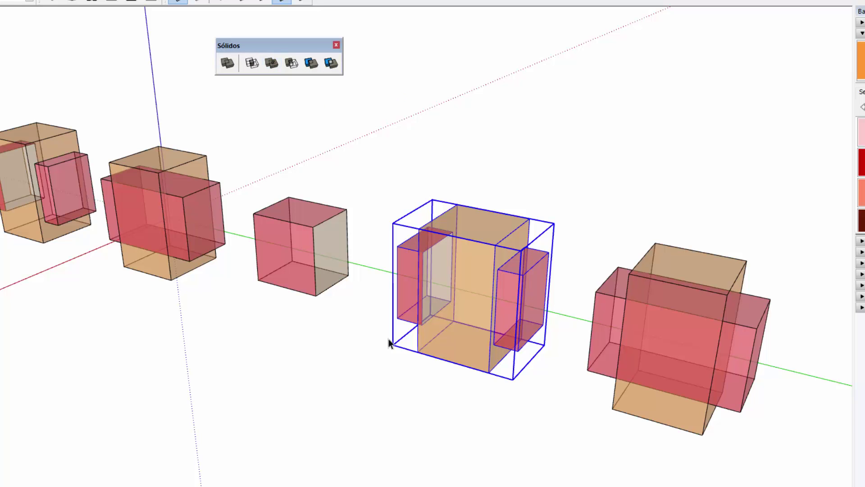
middle_drag(483, 399, 674, 331)
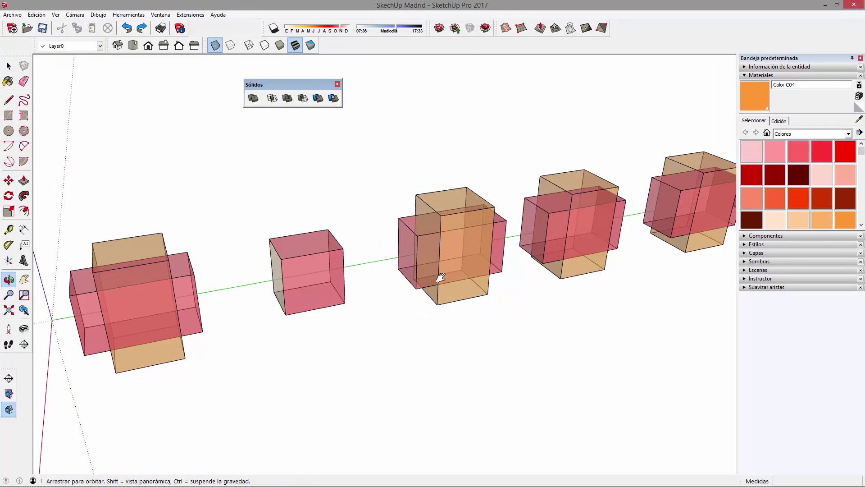
Inside the red box, offset an inner square and push it through to open the box
scroll(477, 291, up, 3)
scroll(446, 284, up, 2)
click(418, 278)
double_click(417, 280)
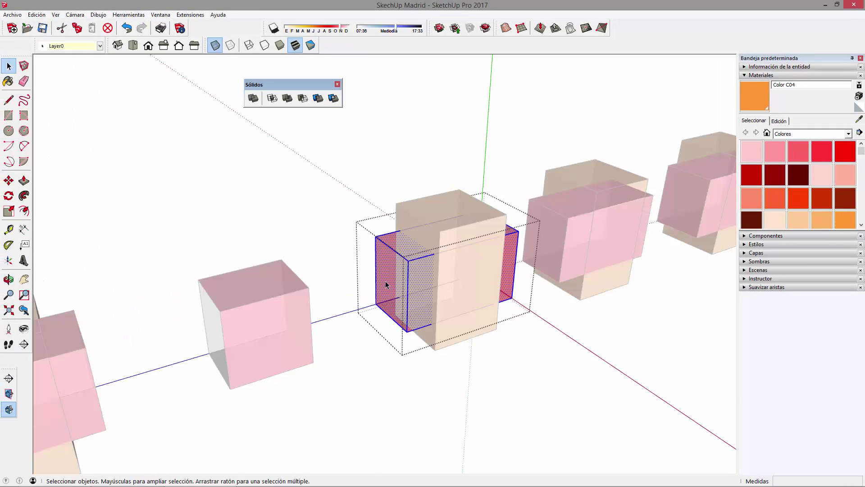
scroll(387, 284, up, 3)
key(f)
click(369, 271)
click(385, 277)
key(p)
drag(404, 277, 594, 204)
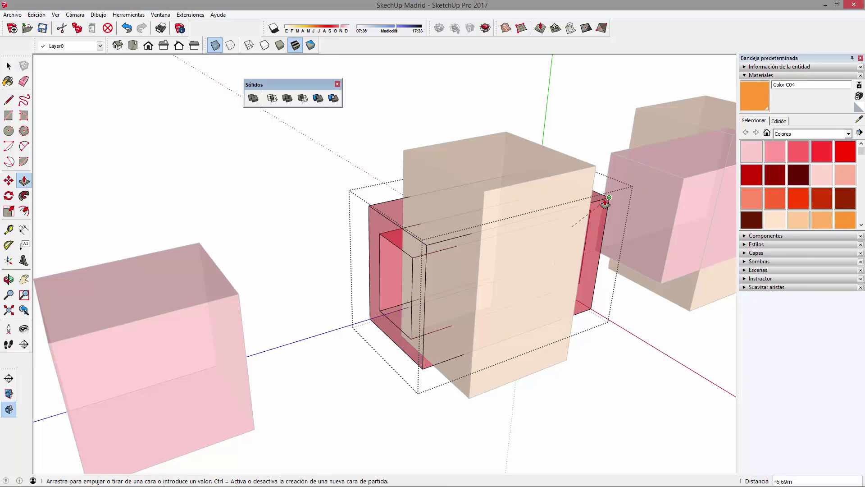
key(space)
key(Escape)
Turn X-ray off, then offset the tall orange box's top face and push a square shaft down through it
mouse_move(455, 280)
middle_down()
mouse_move(386, 303)
mouse_move(369, 252)
middle_up()
click(214, 45)
mouse_move(452, 307)
middle_down()
mouse_move(554, 264)
mouse_move(511, 228)
middle_up()
triple_click(512, 228)
key(f)
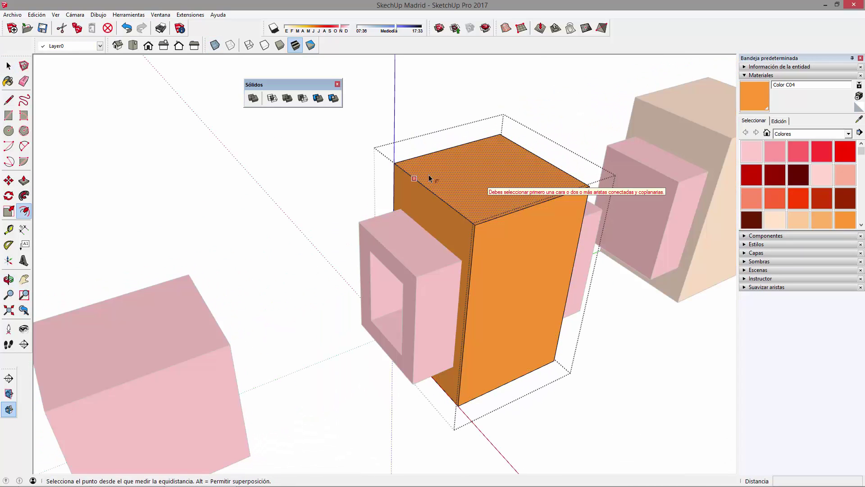
click(436, 177)
click(448, 174)
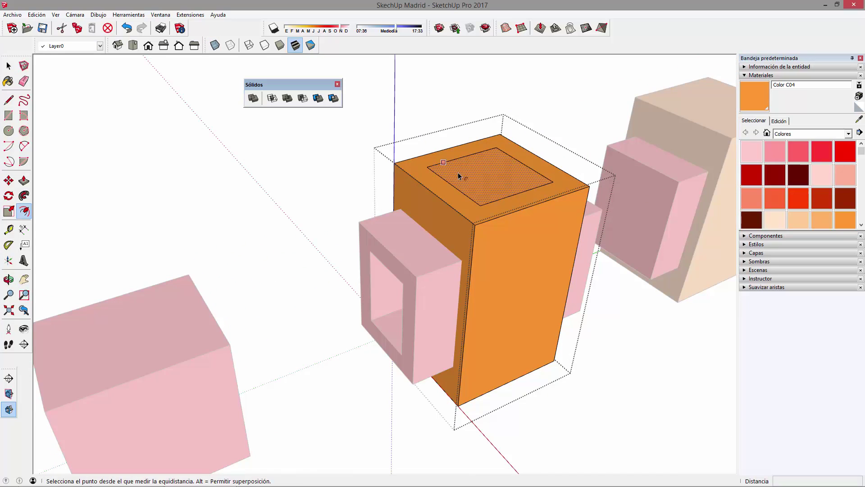
key(p)
drag(469, 170, 459, 408)
key(space)
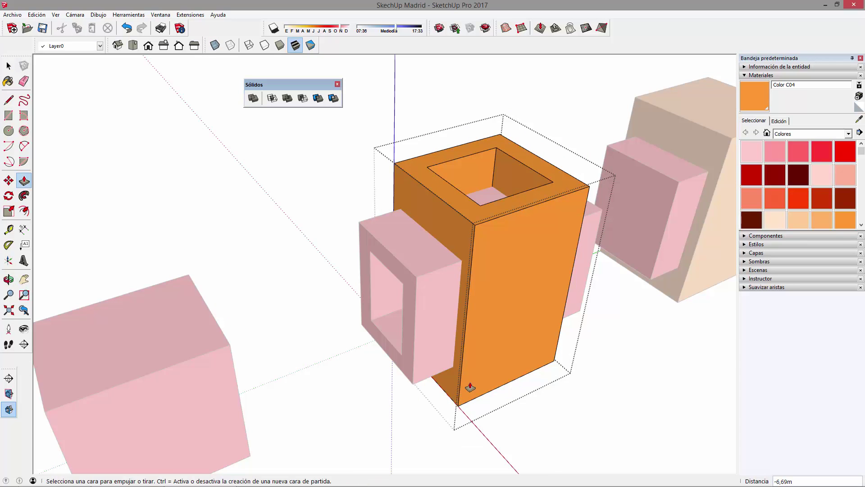
middle_drag(458, 408, 444, 374)
Orbit around the hollowed pair with X-ray back on to check the openings
key(Escape)
mouse_move(481, 298)
middle_down()
mouse_move(498, 285)
mouse_move(292, 127)
middle_up()
middle_drag(473, 382, 383, 338)
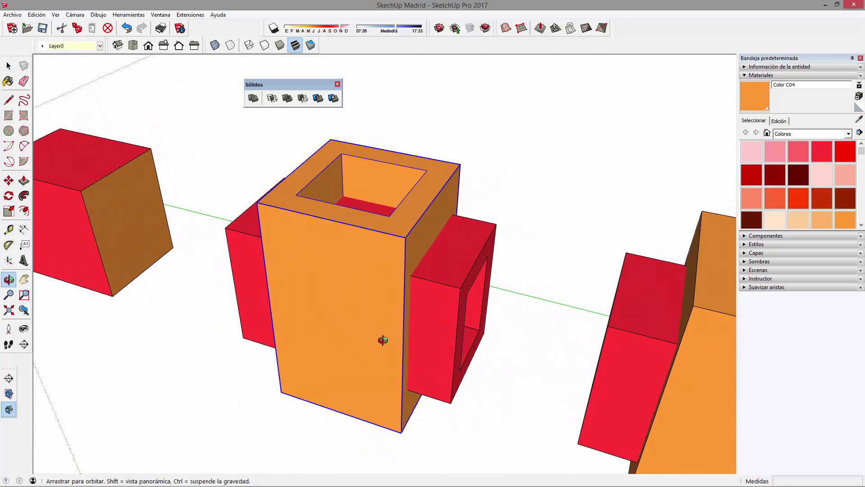
click(215, 45)
mouse_move(409, 309)
middle_down()
mouse_move(455, 250)
mouse_move(352, 274)
mouse_move(441, 265)
middle_up()
double_click(475, 291)
click(475, 291)
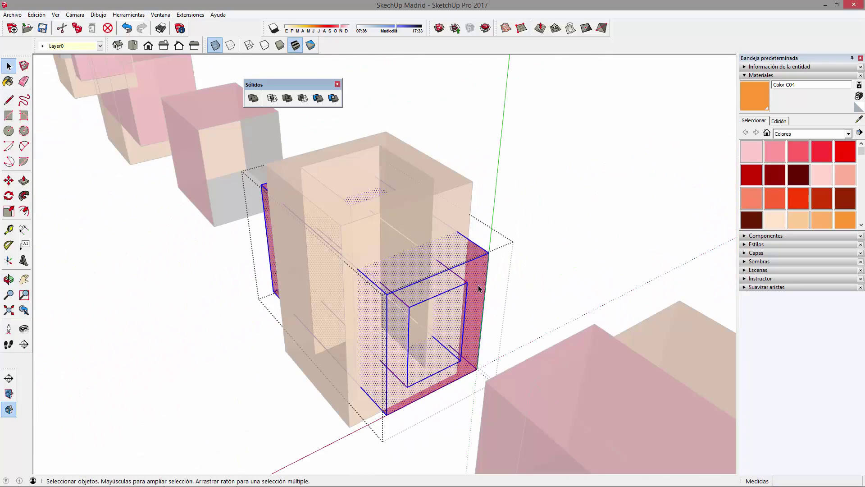
middle_drag(396, 375, 505, 375)
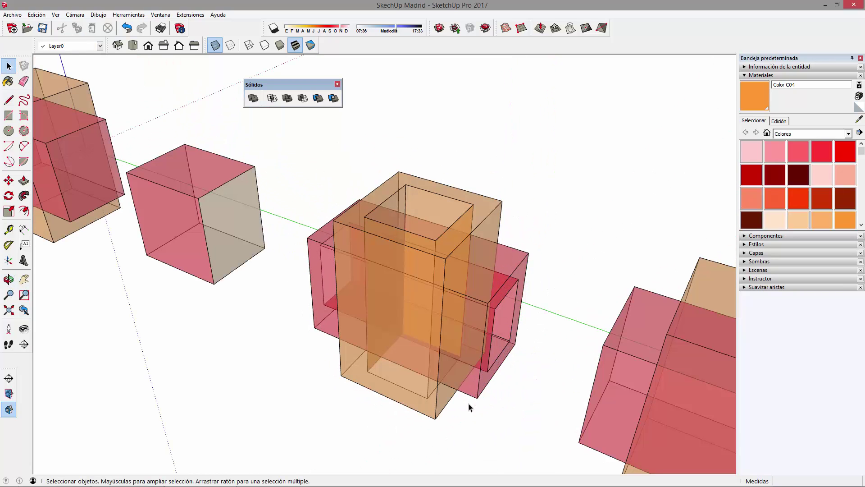
Union the hollowed red and orange boxes, then view the result with X-ray off
click(406, 265)
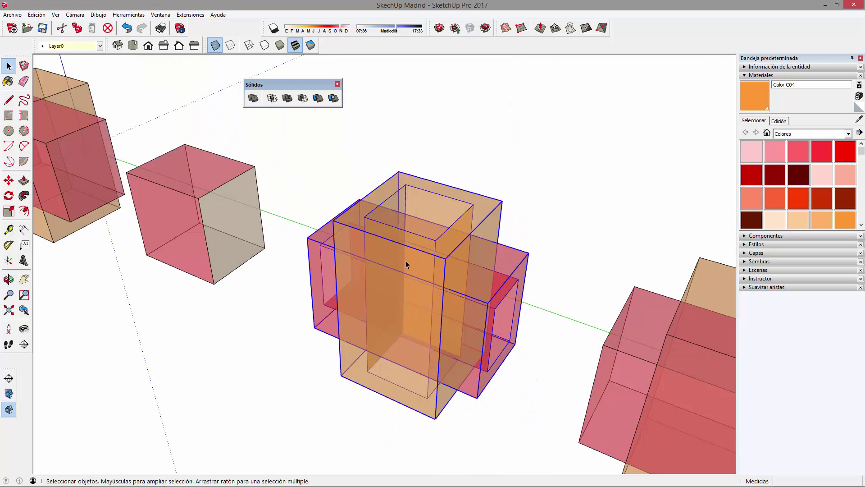
click(287, 98)
middle_drag(322, 185, 560, 343)
click(518, 351)
scroll(478, 279, up, 3)
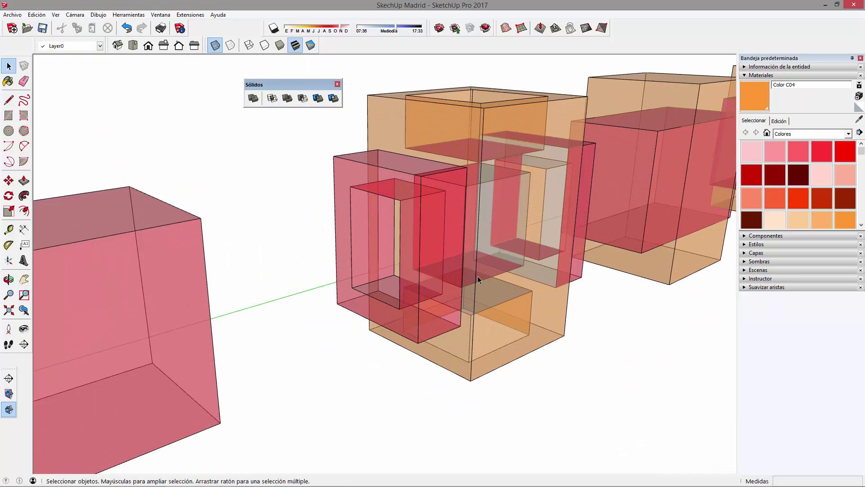
middle_drag(479, 279, 549, 299)
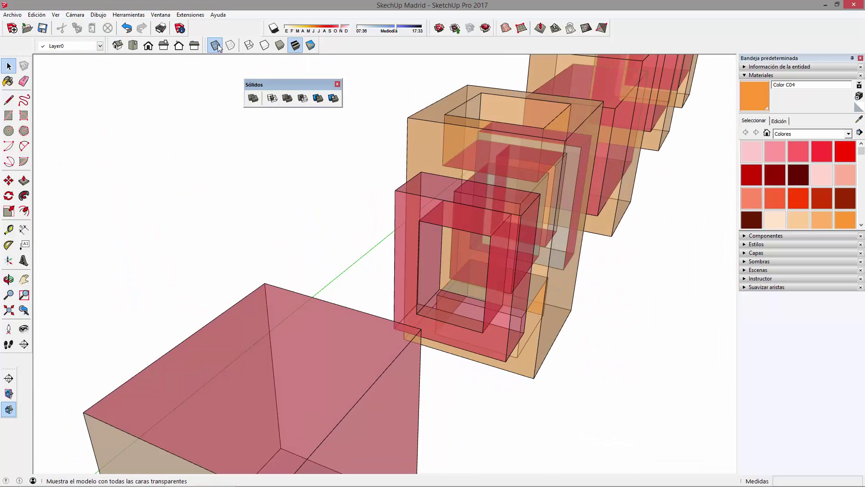
click(215, 45)
scroll(463, 224, up, 3)
mouse_move(463, 252)
middle_down()
mouse_move(378, 346)
mouse_move(272, 421)
mouse_move(357, 245)
mouse_move(388, 325)
middle_up()
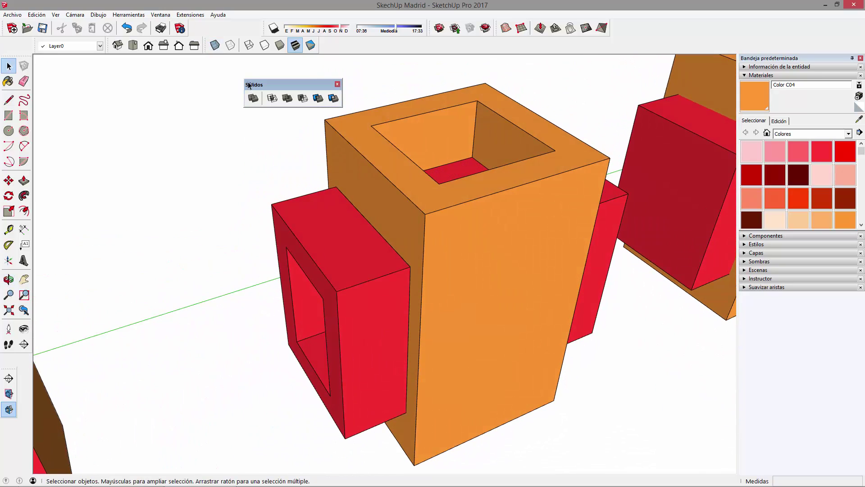
scroll(499, 219, down, 3)
Union the merged group's solids again and turn X-ray back on
click(458, 267)
mouse_move(458, 266)
middle_down()
mouse_move(508, 361)
mouse_move(451, 399)
mouse_move(170, 303)
mouse_move(388, 310)
mouse_move(383, 282)
mouse_move(492, 293)
middle_up()
key(m)
key(space)
triple_click(502, 344)
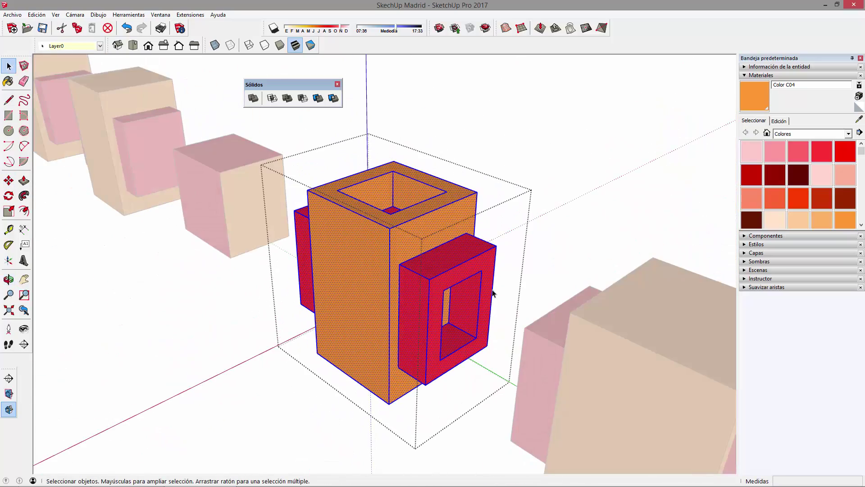
middle_drag(353, 253, 288, 100)
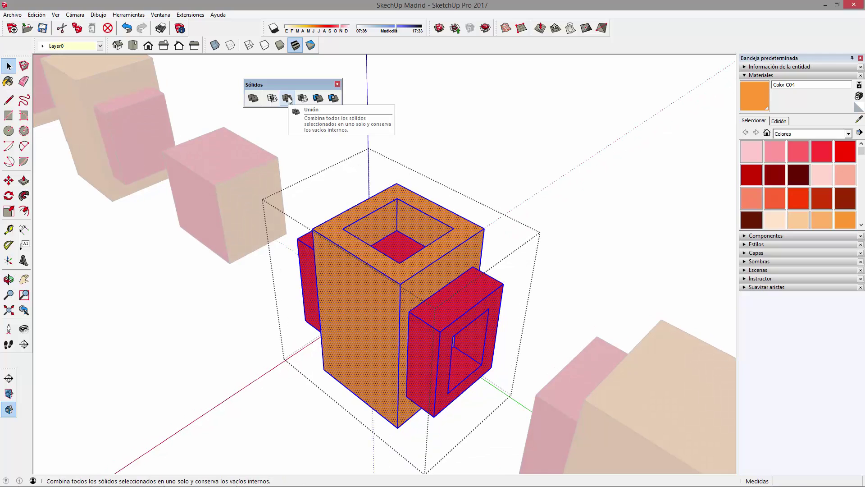
click(289, 100)
mouse_move(569, 164)
middle_down()
mouse_move(395, 206)
mouse_move(387, 278)
mouse_move(406, 286)
mouse_move(392, 243)
middle_up()
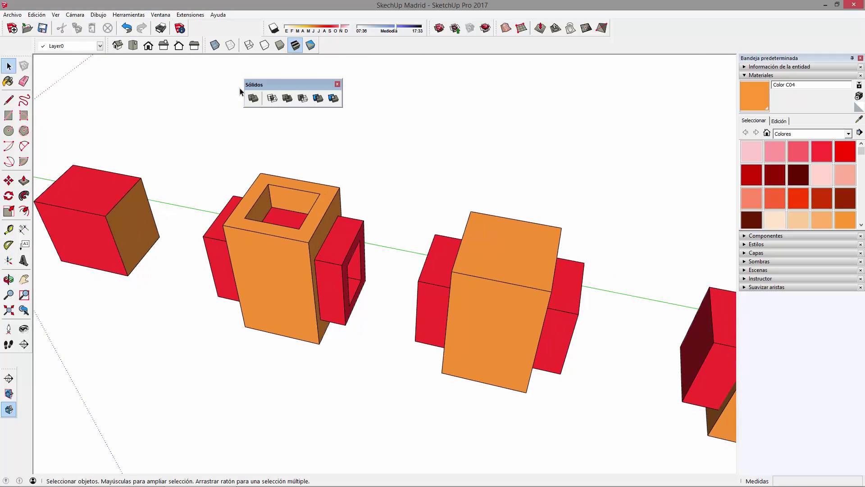
click(216, 46)
Select and deselect boxes while orbiting toward the middle crossed pair
click(454, 309)
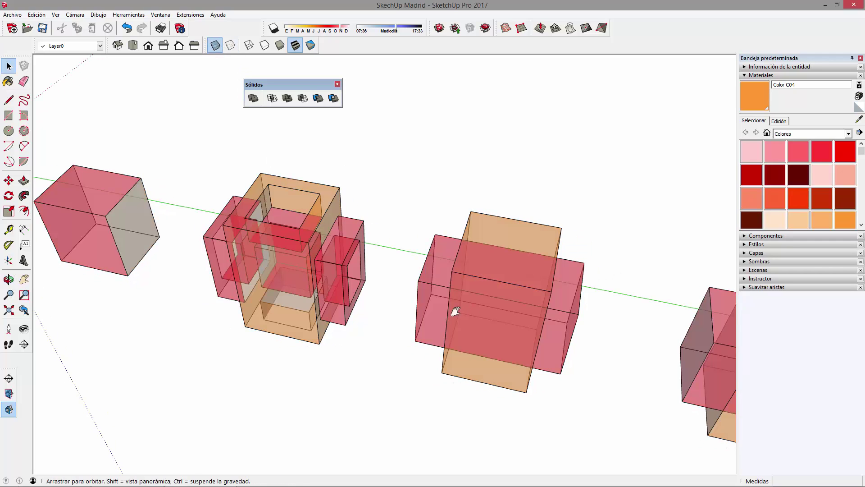
shift+middle_drag(454, 309, 391, 312)
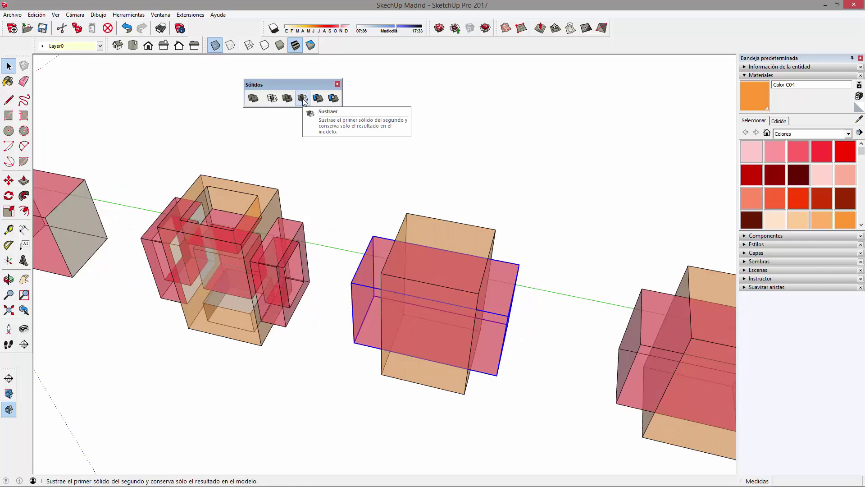
click(303, 100)
click(272, 98)
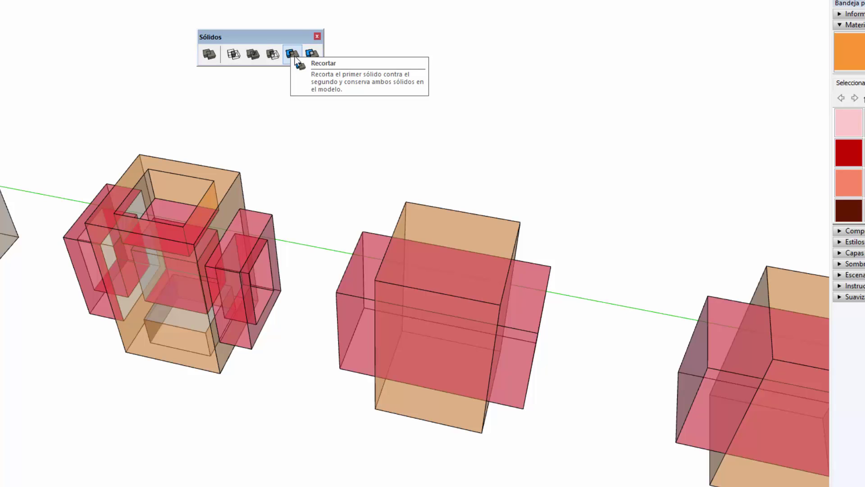
mouse_move(429, 308)
middle_down()
mouse_move(594, 265)
mouse_move(553, 385)
middle_up()
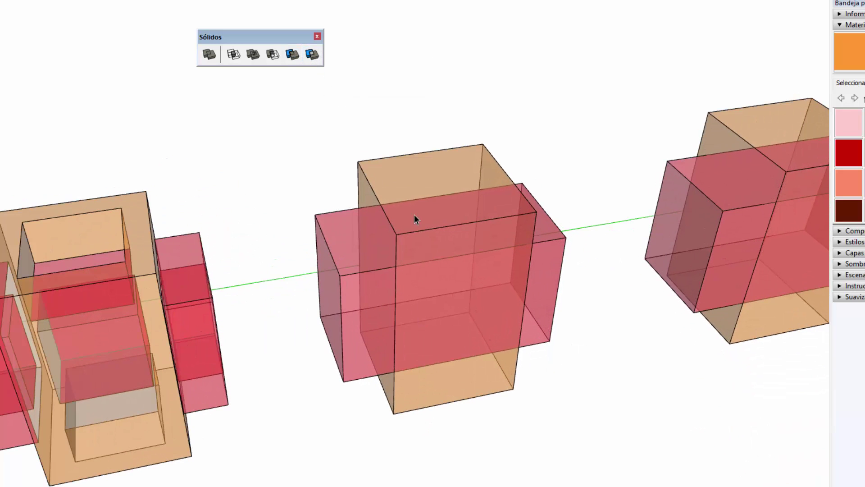
scroll(414, 215, up, 2)
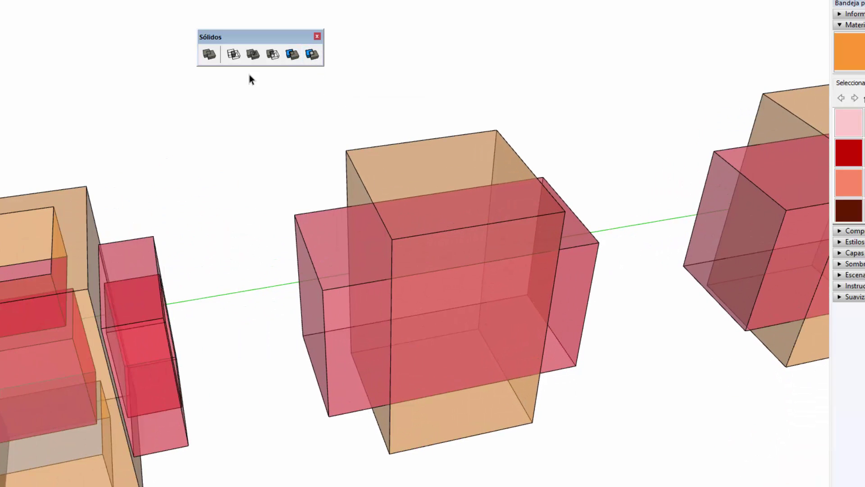
Subtract the orange box from the middle red box, leaving a hollow red shell
click(273, 54)
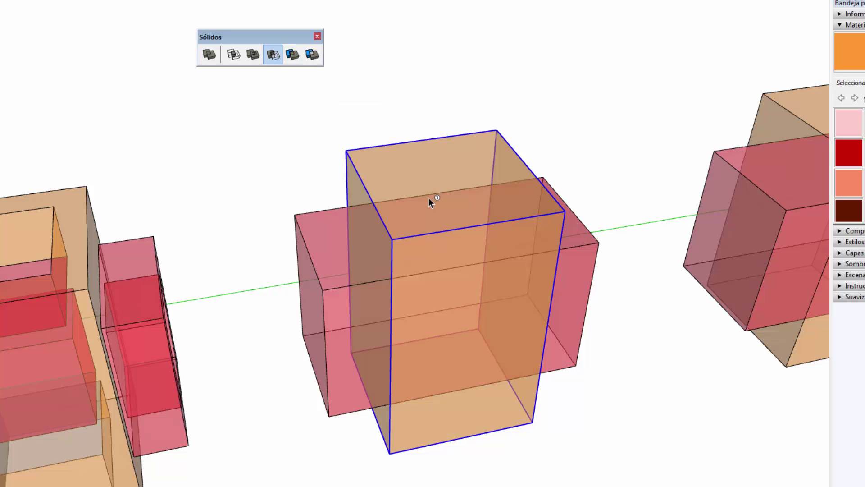
middle_drag(428, 198, 596, 228)
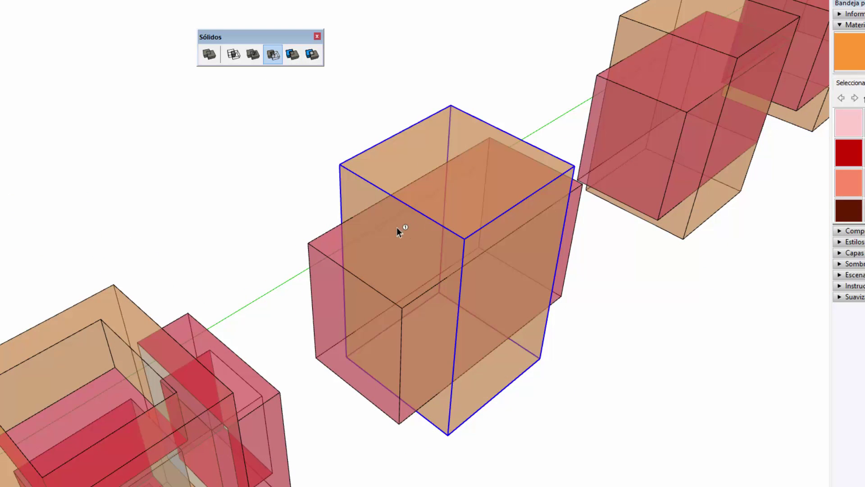
click(388, 157)
click(345, 256)
middle_drag(345, 256, 499, 202)
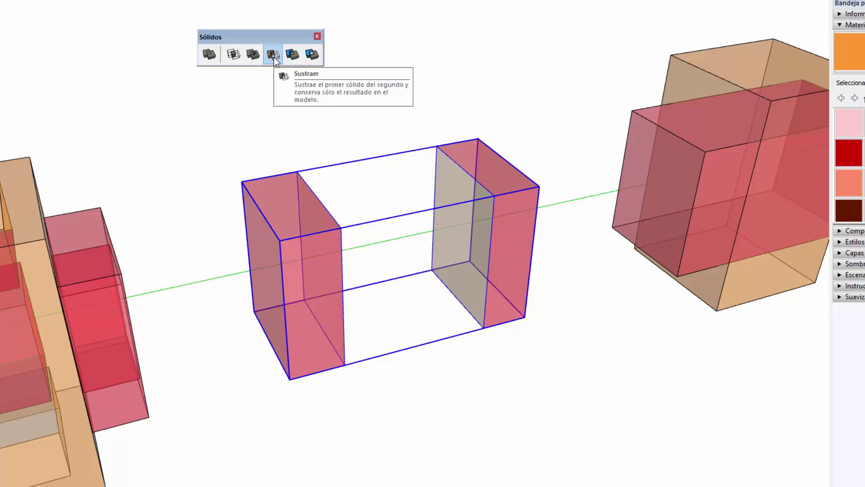
mouse_move(557, 209)
middle_down()
mouse_move(286, 247)
mouse_move(467, 204)
middle_up()
scroll(286, 246, down, 2)
Trim the orange box using the red box as the cutting solid
click(406, 224)
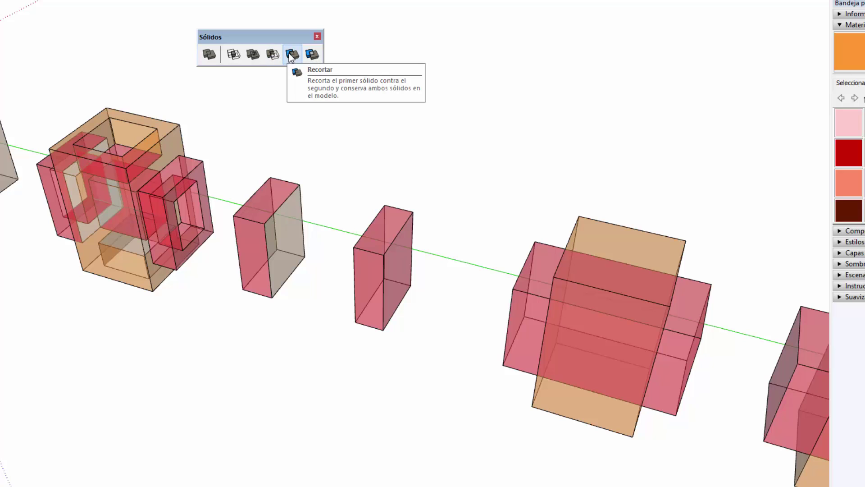
click(293, 55)
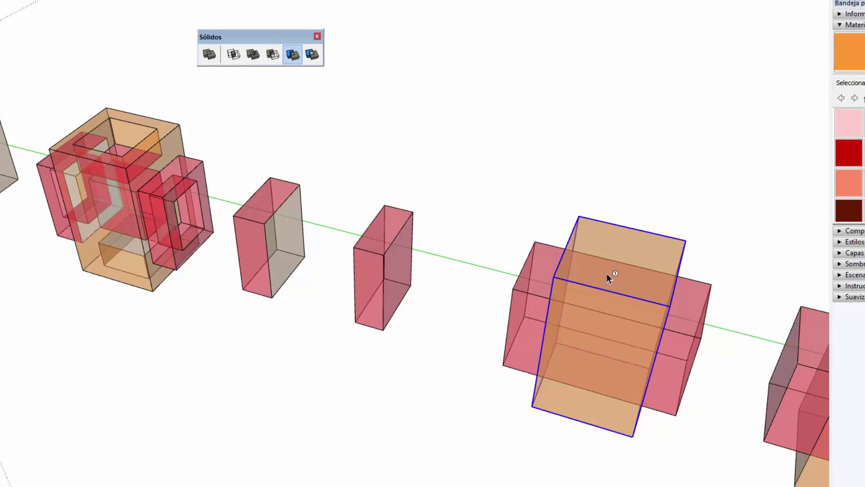
click(535, 268)
click(612, 236)
Set the red box aside, away from the trimmed orange box, and inspect the last pair
click(481, 283)
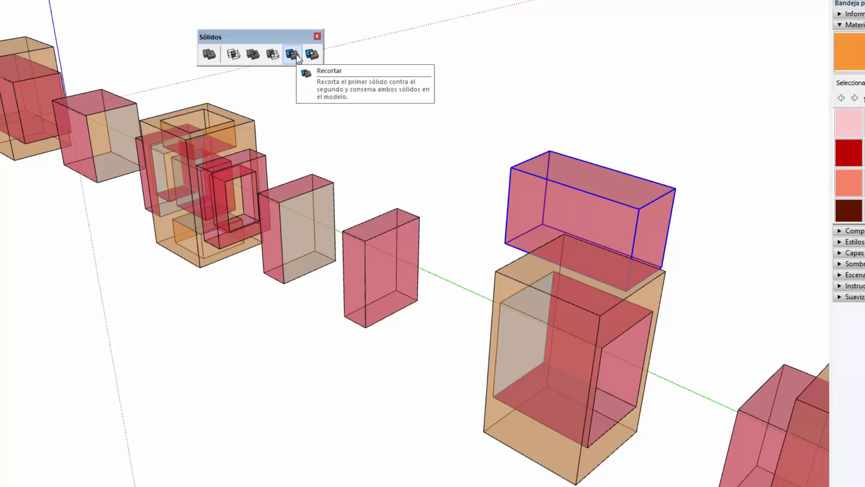
mouse_move(622, 298)
middle_down()
mouse_move(419, 264)
mouse_move(280, 296)
middle_up()
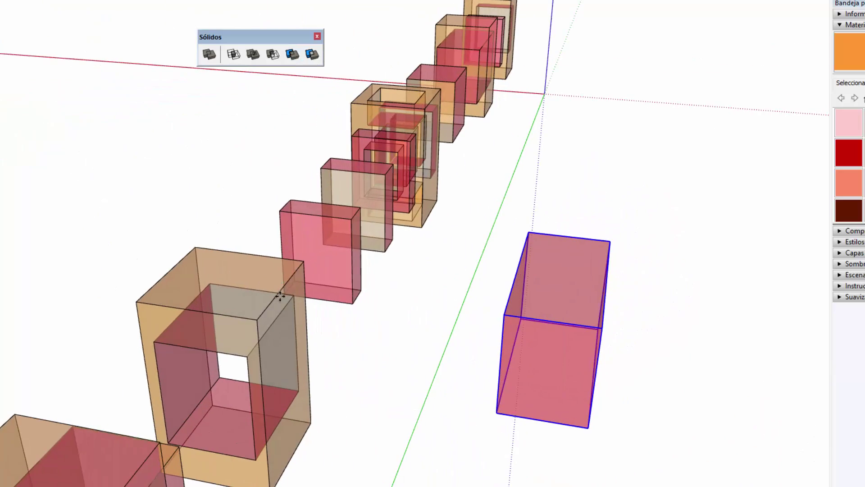
click(482, 384)
mouse_move(405, 429)
middle_down()
mouse_move(647, 475)
mouse_move(504, 280)
mouse_move(496, 236)
mouse_move(539, 328)
mouse_move(698, 446)
mouse_move(383, 344)
mouse_move(433, 246)
middle_up()
click(592, 405)
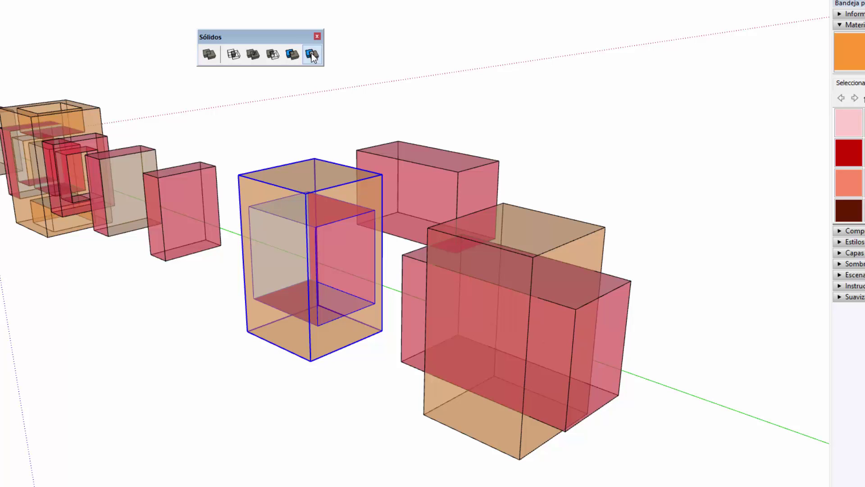
click(467, 351)
mouse_move(528, 291)
middle_down()
mouse_move(730, 353)
mouse_move(517, 353)
mouse_move(323, 77)
middle_up()
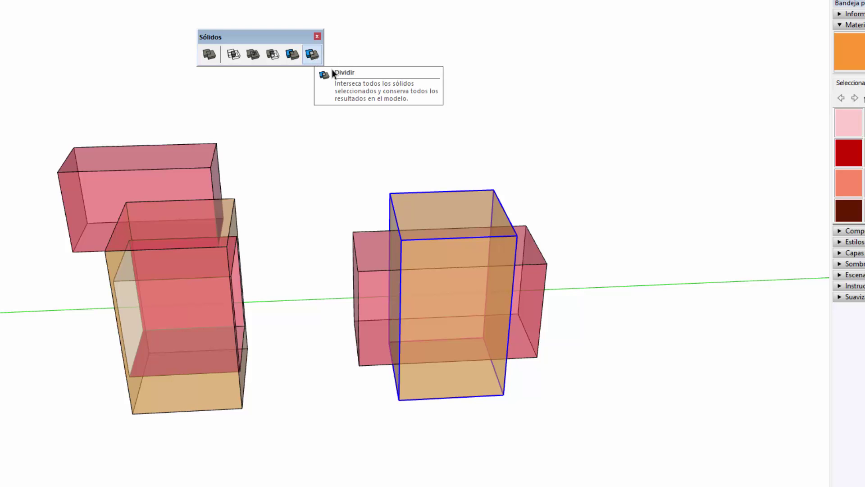
Split the overlapping orange and red boxes into separate intersecting pieces
middle_drag(406, 309, 535, 328)
click(362, 170)
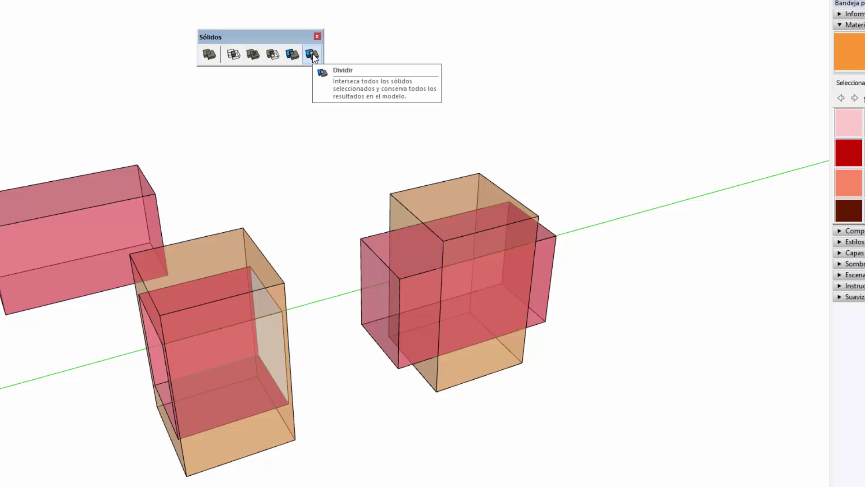
click(419, 223)
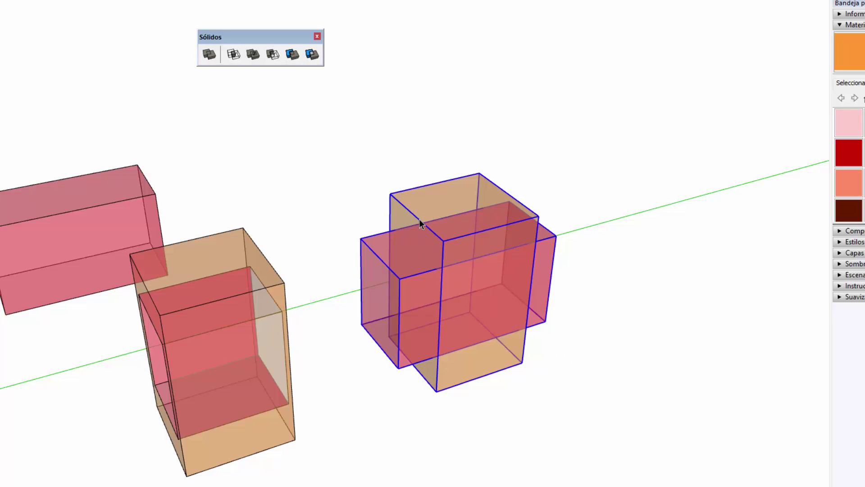
click(313, 58)
middle_drag(486, 278, 454, 239)
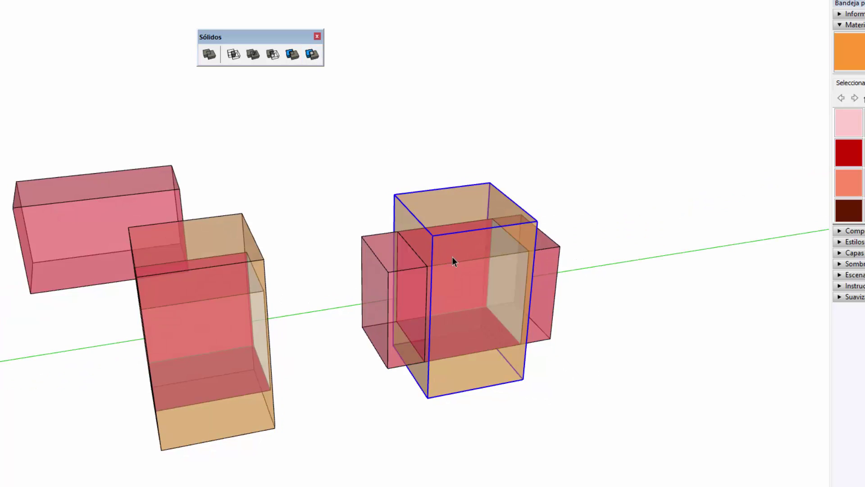
scroll(453, 260, down, 2)
Move the orange piece further right along the row and pick up the middle red piece
key(m)
click(470, 388)
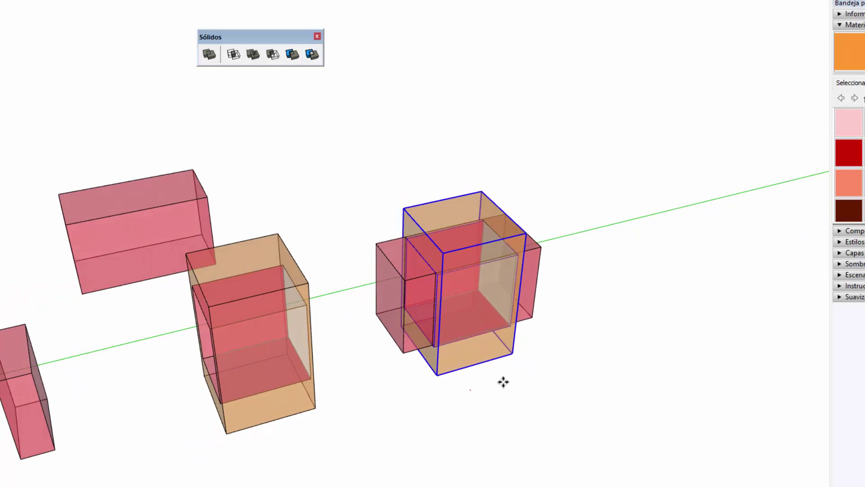
click(629, 369)
click(486, 350)
Place the red piece in its new spot and frame the whole row of solids
click(599, 450)
key(space)
click(410, 292)
mouse_move(482, 320)
middle_down()
mouse_move(380, 201)
mouse_move(317, 286)
middle_up()
mouse_move(536, 354)
middle_down()
mouse_move(372, 344)
mouse_move(585, 429)
mouse_move(629, 356)
middle_up()
mouse_move(540, 343)
middle_down()
mouse_move(645, 327)
mouse_move(600, 293)
mouse_move(596, 303)
middle_up()
mouse_move(400, 321)
shift+middle_down()
mouse_move(408, 257)
mouse_move(421, 232)
shift+middle_up()
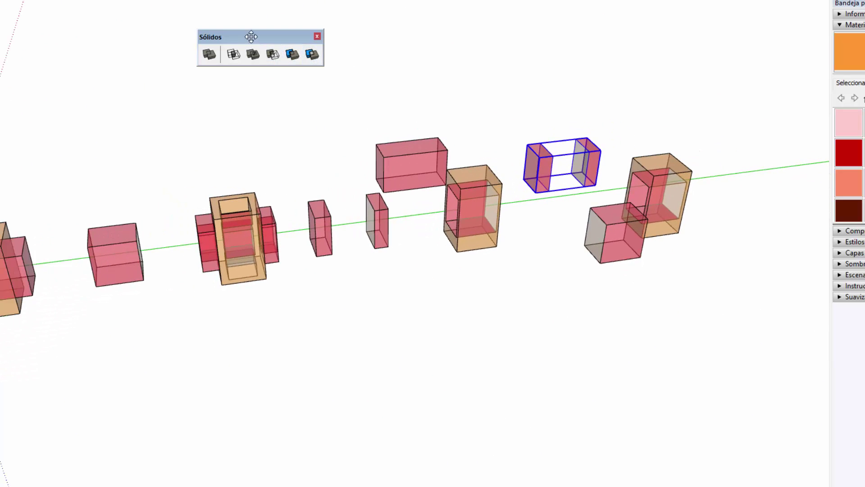
drag(251, 37, 395, 30)
middle_drag(256, 342, 568, 276)
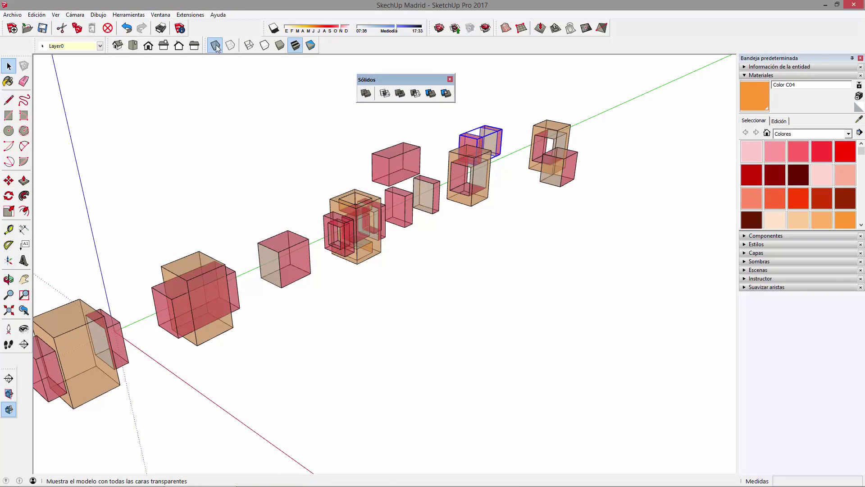
Turn X-ray off and extrude a rectangle beside the row into a tall wall
click(217, 47)
key(r)
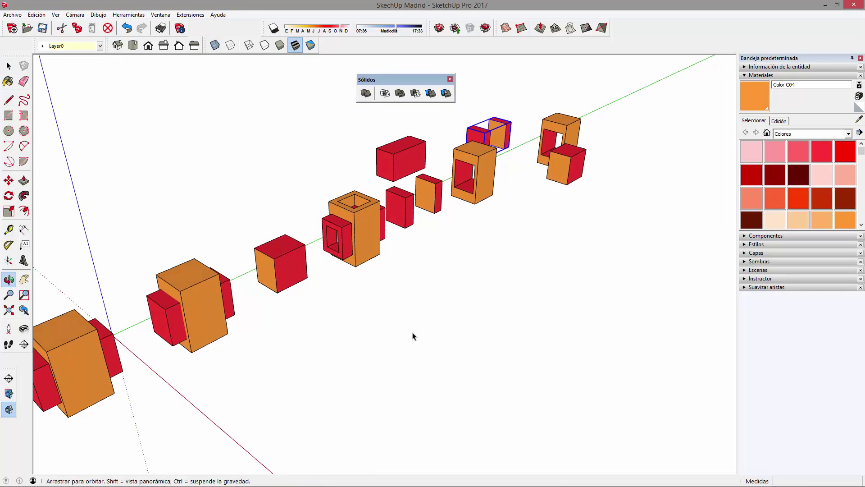
click(331, 352)
click(478, 283)
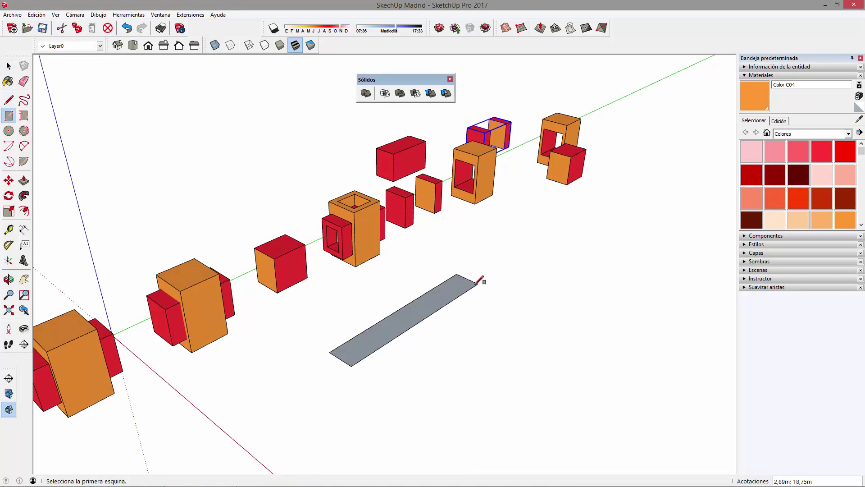
key(p)
click(404, 324)
click(401, 207)
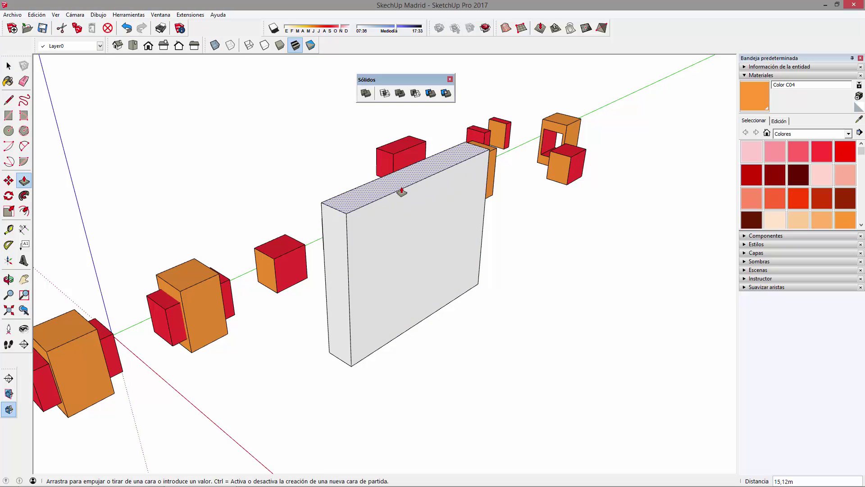
Group the wall box and paint it with the red sampled from a cube
key(space)
triple_click(400, 266)
right_click(400, 266)
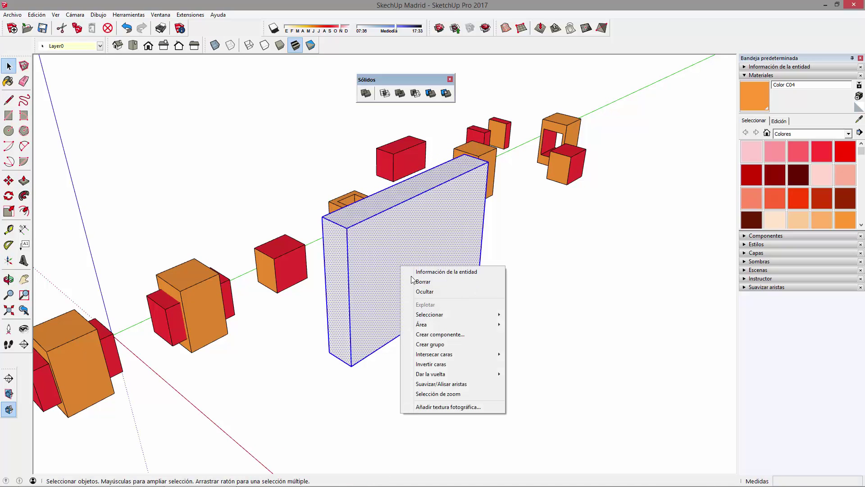
click(450, 343)
key(b)
alt+click(302, 259)
click(355, 269)
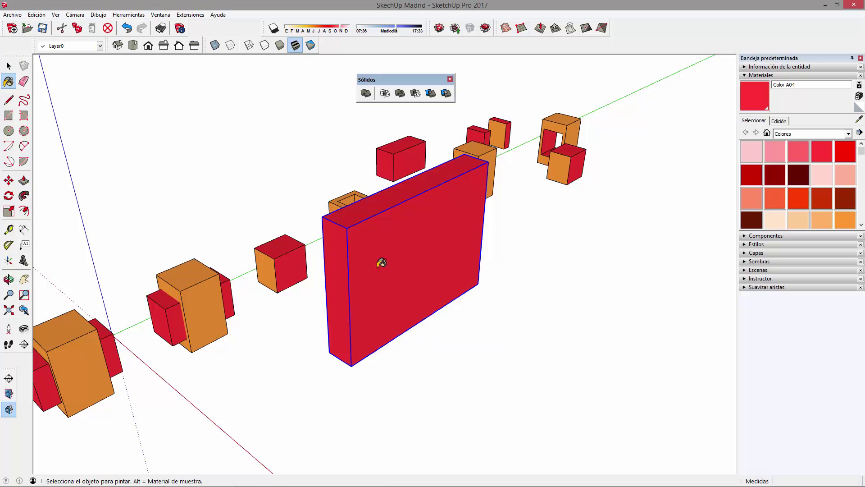
middle_drag(380, 259, 432, 333)
key(space)
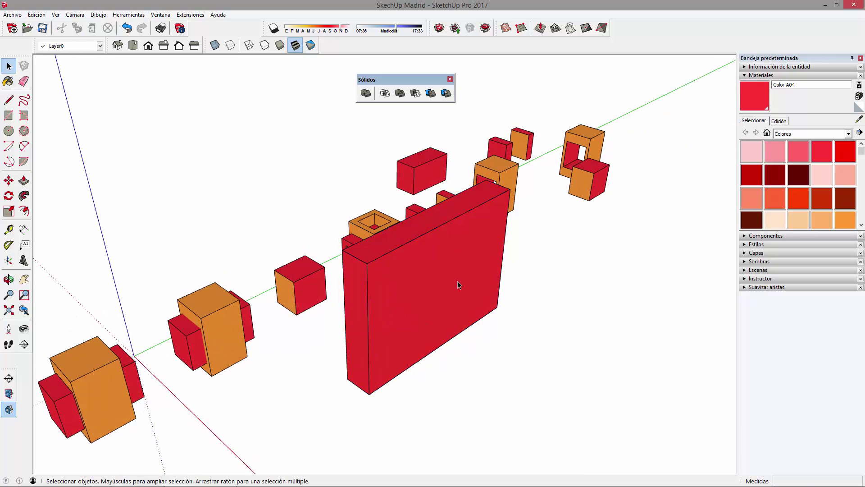
middle_drag(458, 281, 412, 275)
scroll(411, 275, up, 2)
Draw a circle before the wall, extrude it into a tall cylinder and group it
key(c)
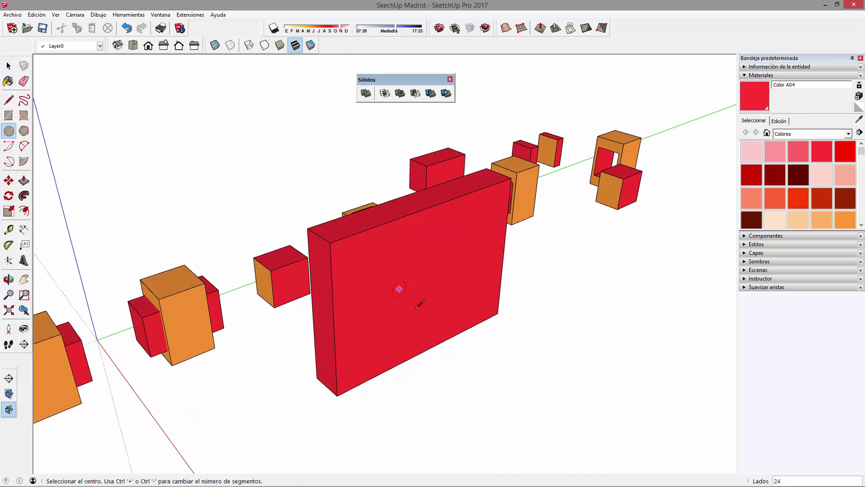
scroll(419, 304, down, 3)
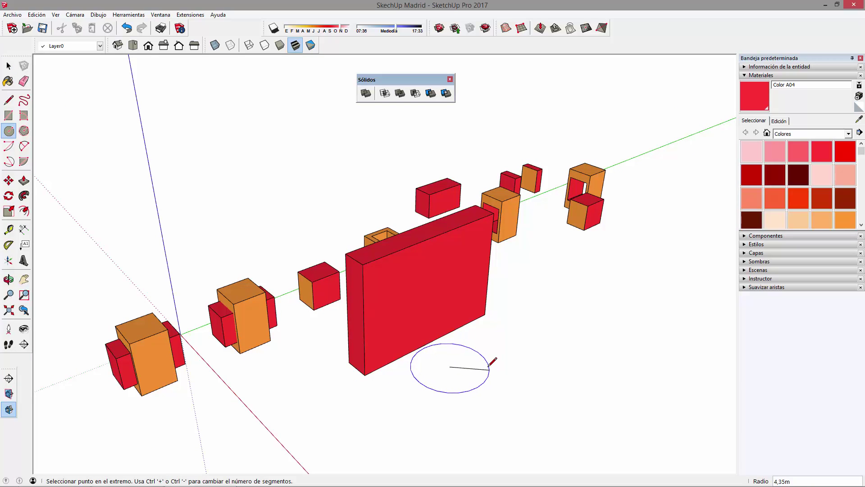
click(485, 365)
scroll(449, 351, up, 2)
key(p)
click(450, 370)
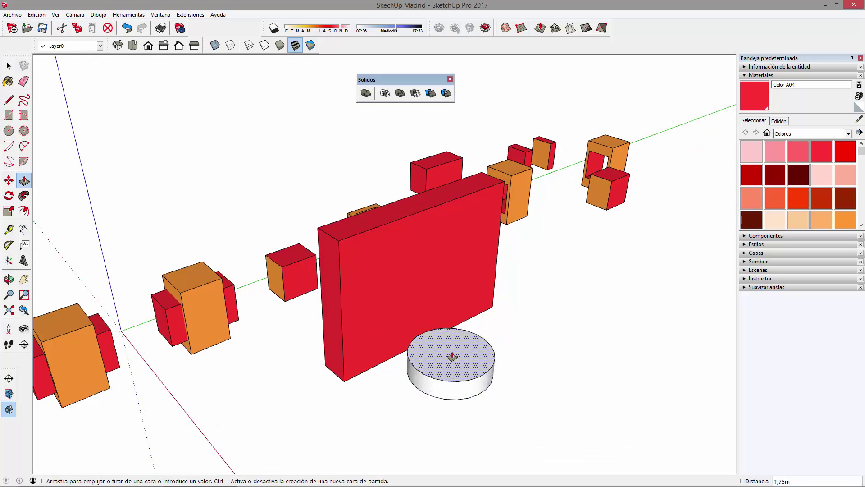
click(455, 301)
key(space)
triple_click(456, 300)
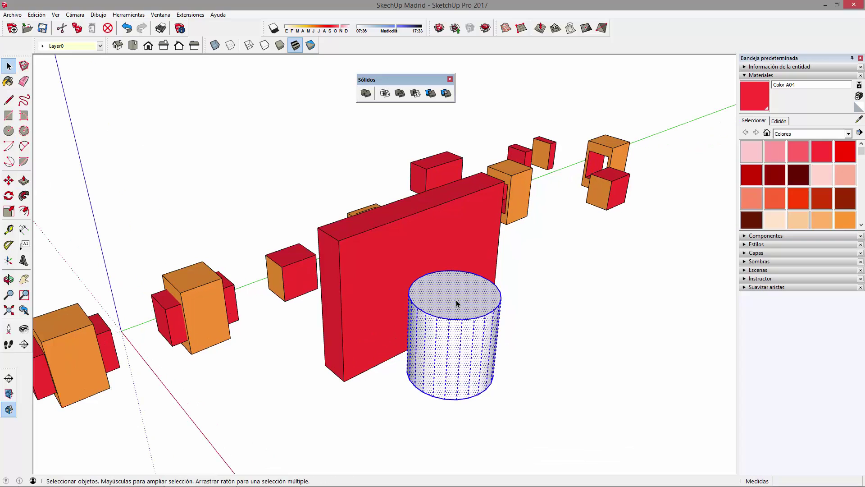
right_click(456, 300)
click(495, 378)
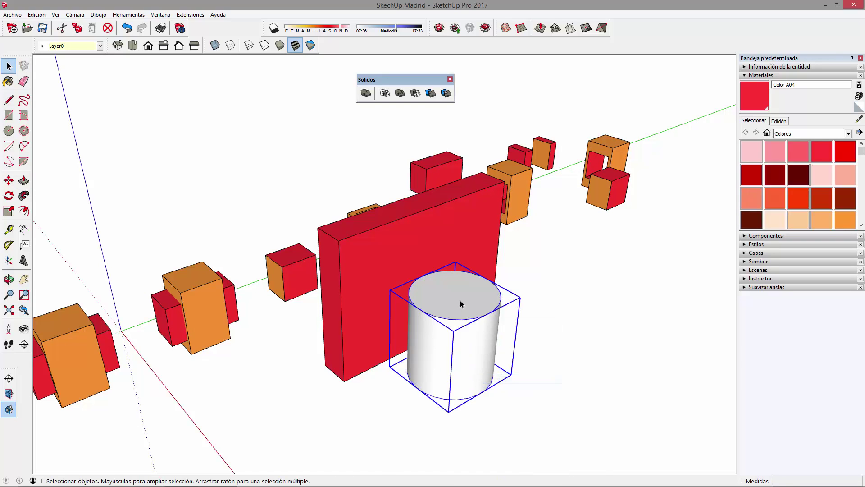
Scale down the cylinder's top face into a taper and paint the cylinder orange
double_click(460, 300)
click(465, 294)
scroll(464, 292, up, 2)
key(s)
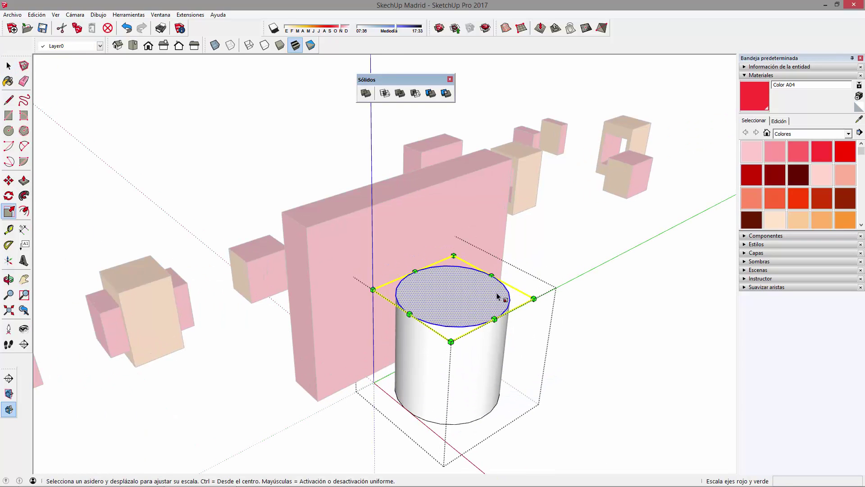
ctrl+drag(530, 298, 509, 294)
key(space)
click(469, 352)
triple_click(469, 352)
key(b)
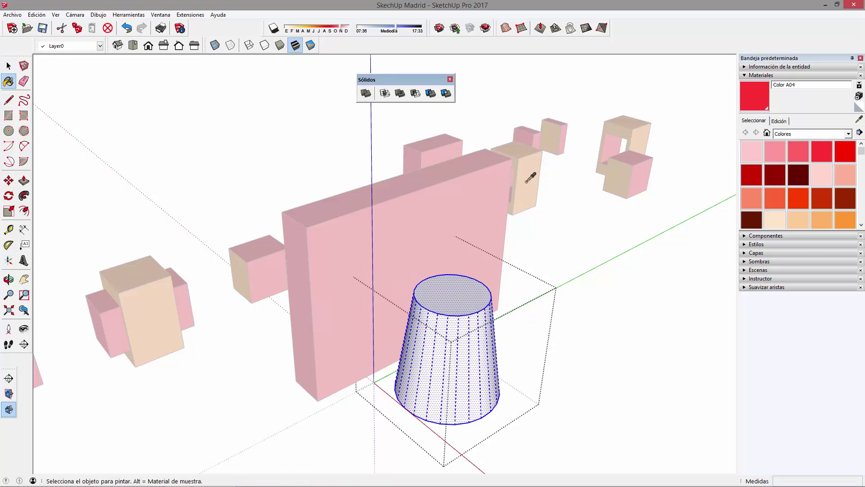
click(470, 321)
mouse_move(471, 321)
middle_down()
mouse_move(516, 353)
mouse_move(445, 233)
middle_up()
Rotate the tapered cylinder onto its side so it pierces the red wall
key(space)
key(Escape)
middle_drag(480, 265, 483, 275)
key(m)
click(490, 285)
click(559, 290)
Scale up the tapered orange cylinder so its wide end juts out through the red wall
mouse_move(579, 312)
middle_down()
mouse_move(580, 457)
mouse_move(542, 371)
mouse_move(464, 390)
mouse_move(699, 338)
middle_up()
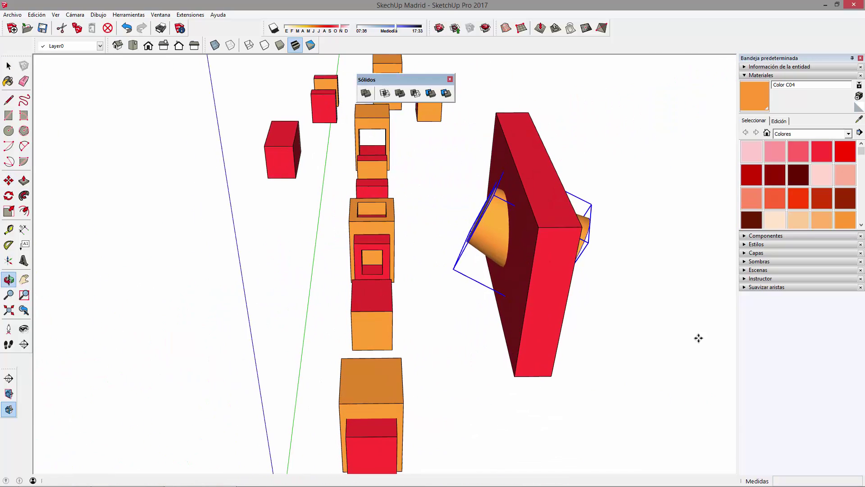
mouse_move(539, 312)
middle_down()
mouse_move(496, 205)
mouse_move(479, 195)
middle_up()
key(s)
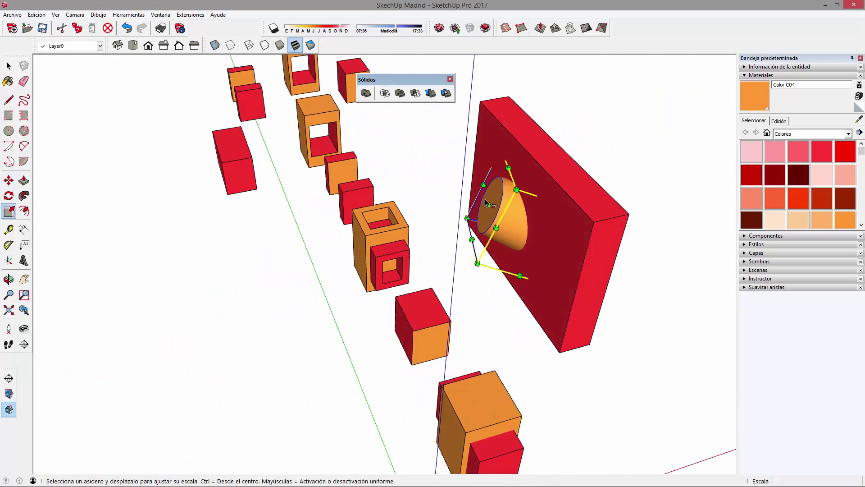
mouse_move(491, 252)
middle_down()
mouse_move(490, 294)
mouse_move(374, 311)
mouse_move(320, 155)
mouse_move(163, 208)
middle_up()
key(space)
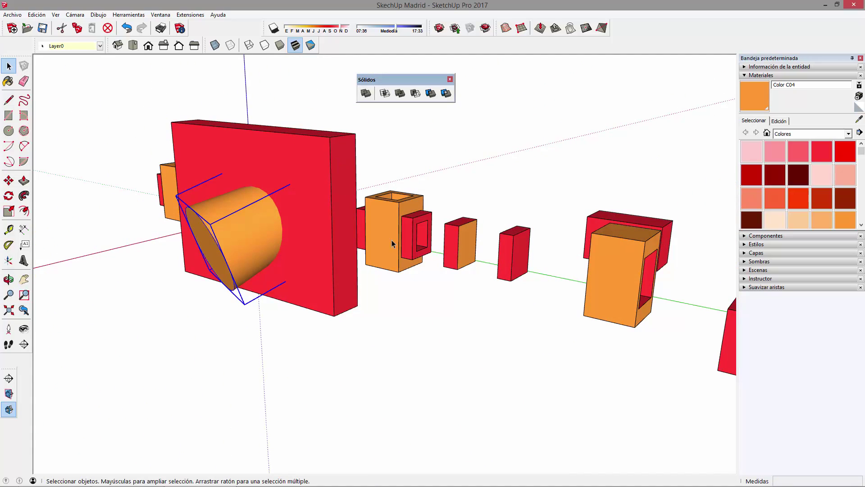
mouse_move(345, 230)
middle_down()
mouse_move(386, 251)
mouse_move(344, 194)
mouse_move(360, 261)
middle_up()
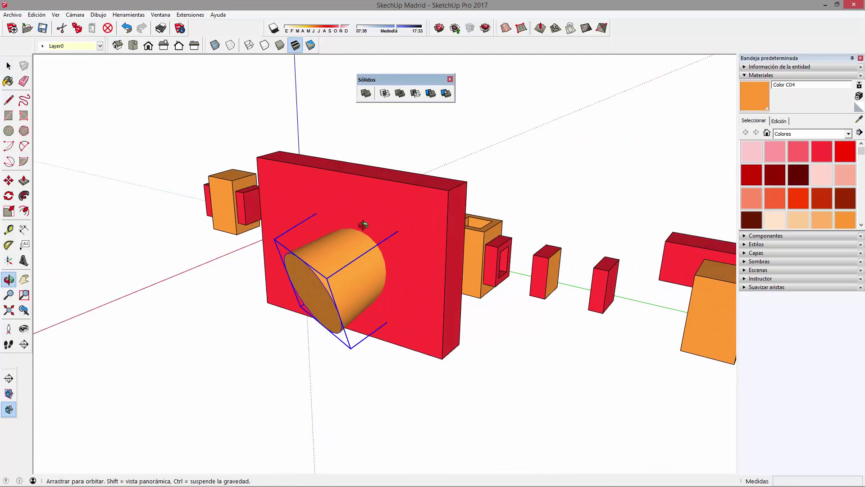
scroll(367, 275, up, 3)
scroll(367, 275, up, 1)
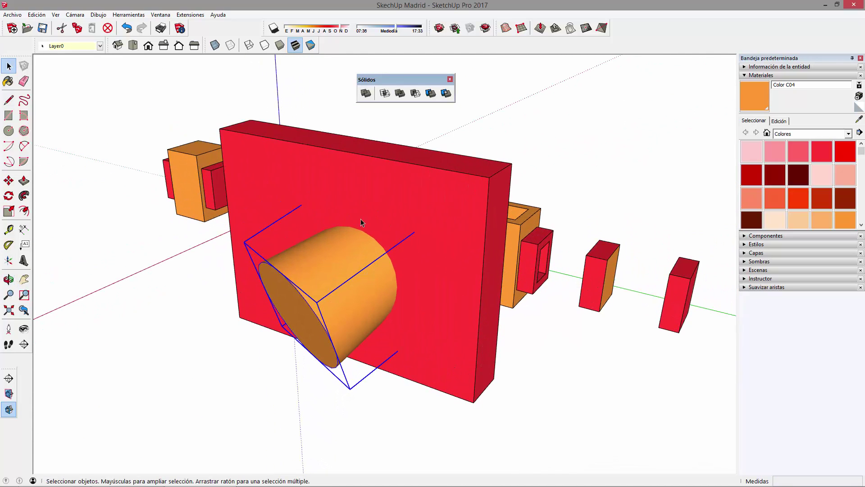
click(457, 95)
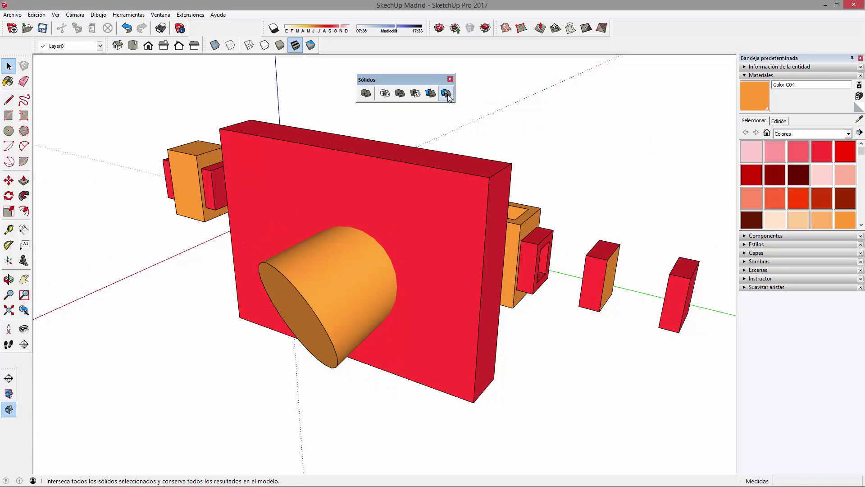
Divide the red wall with the orange cylinder using the Sólidos Dividir tool
click(443, 191)
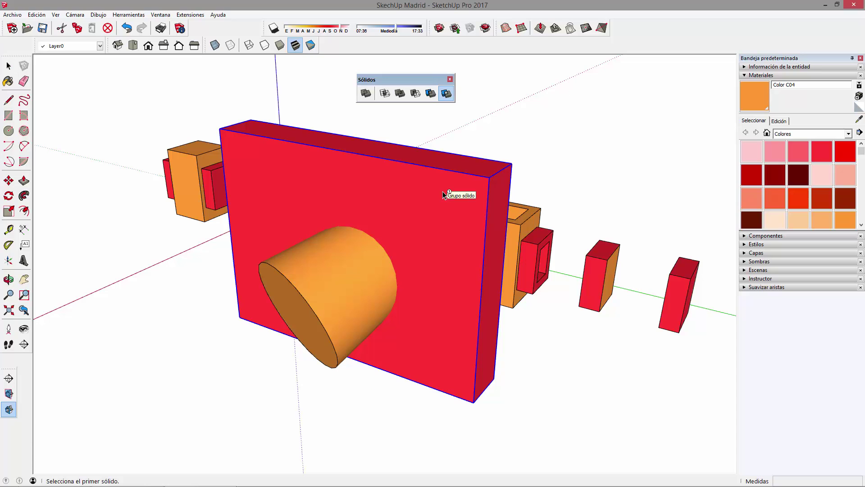
click(442, 191)
click(313, 276)
scroll(261, 175, down, 3)
scroll(341, 253, up, 3)
scroll(311, 224, up, 2)
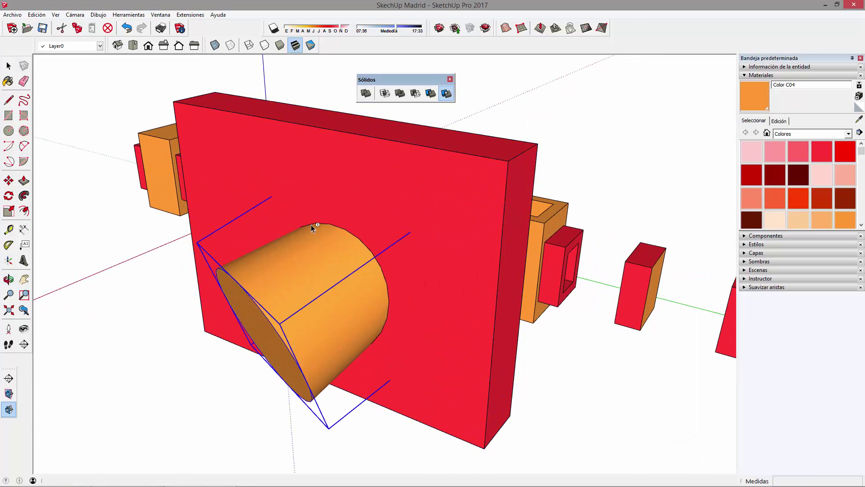
scroll(343, 262, down, 2)
key(space)
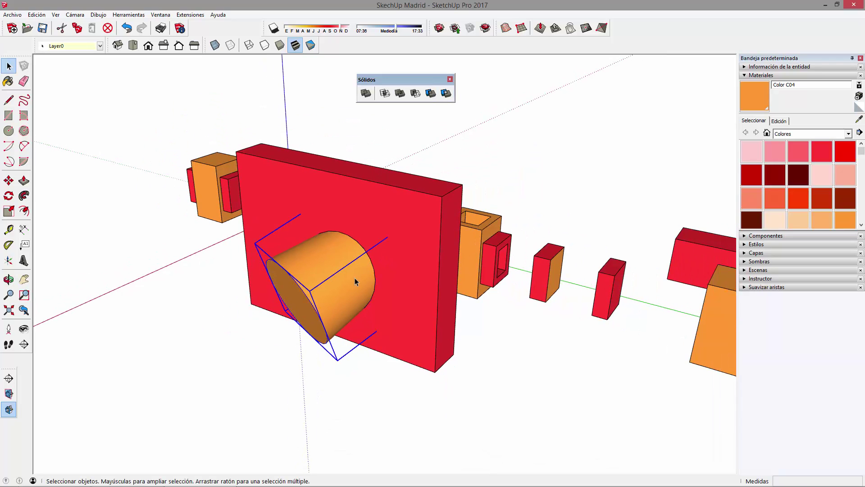
Move the outer and inner cylinder pieces out to the left of the wall
key(m)
scroll(350, 375, down, 1)
click(350, 375)
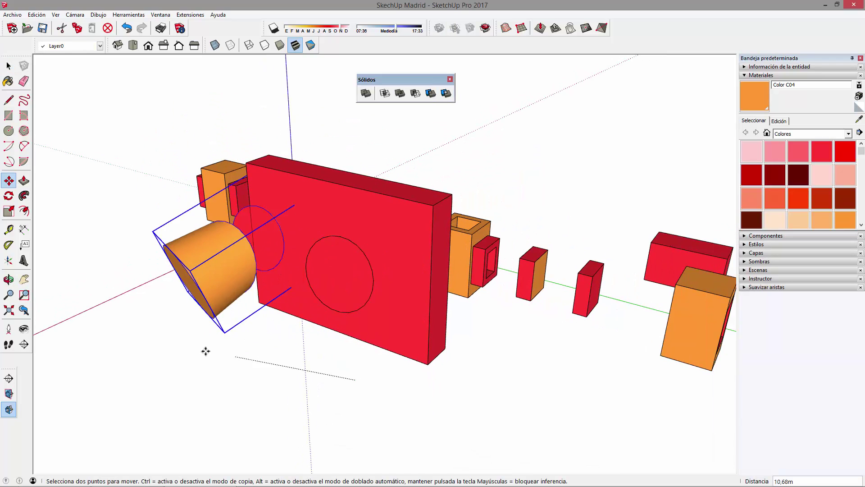
click(161, 347)
key(space)
click(334, 277)
key(m)
click(323, 381)
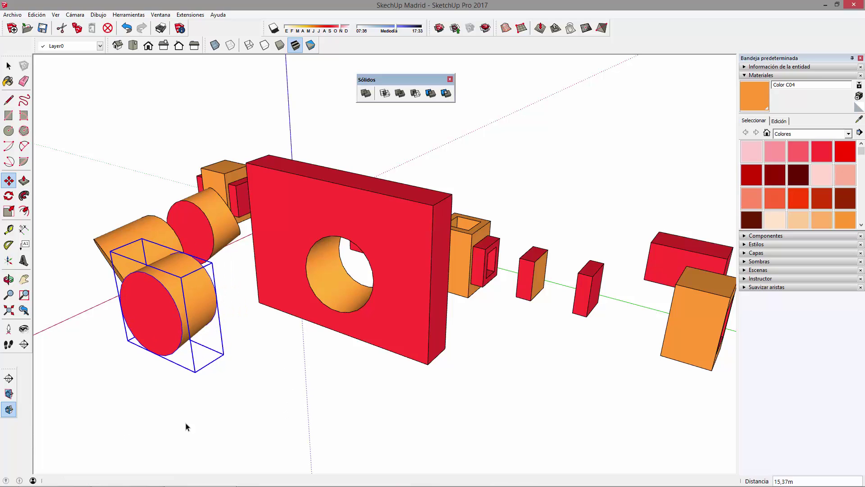
click(187, 427)
key(space)
click(356, 331)
Orbit to inspect the hole through the wall and shift the solid-operations panel aside
middle_drag(367, 378, 431, 202)
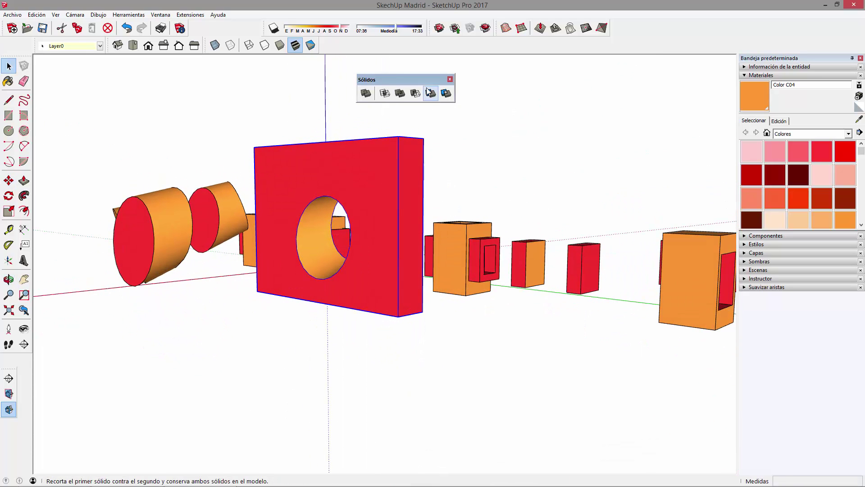
mouse_move(309, 264)
middle_down()
mouse_move(326, 231)
mouse_move(333, 268)
middle_up()
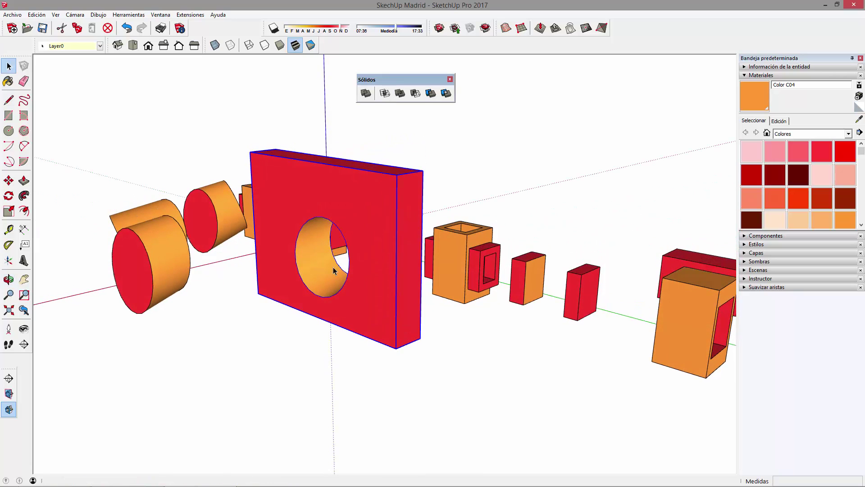
mouse_move(704, 239)
middle_down()
mouse_move(566, 361)
mouse_move(422, 330)
middle_up()
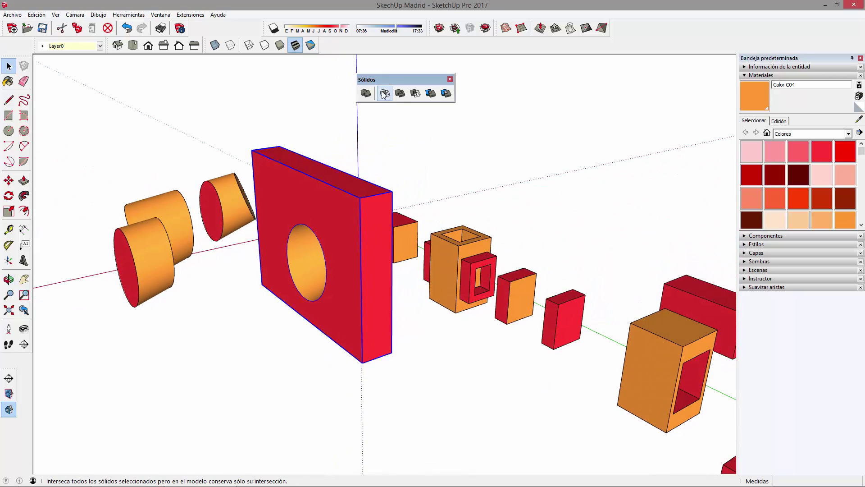
mouse_move(315, 251)
middle_down()
mouse_move(428, 270)
mouse_move(442, 180)
middle_up()
drag(401, 80, 411, 61)
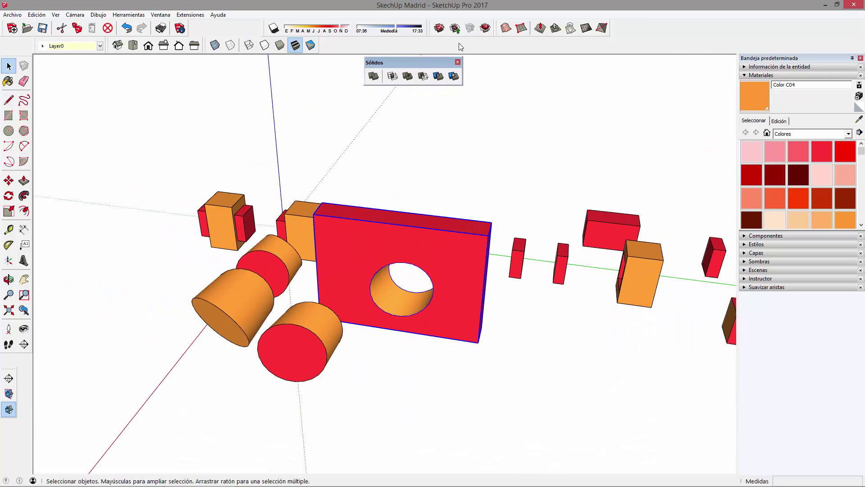
drag(400, 63, 372, 60)
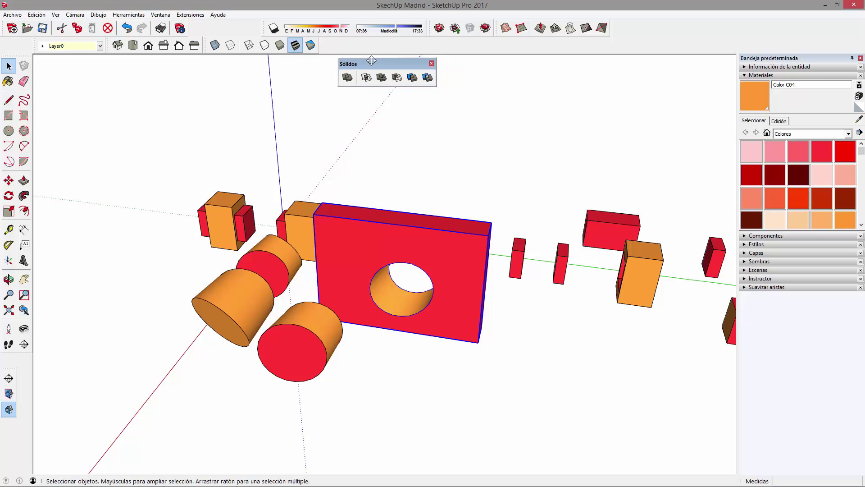
mouse_move(432, 265)
middle_down()
mouse_move(508, 272)
mouse_move(547, 313)
mouse_move(450, 273)
mouse_move(365, 299)
middle_up()
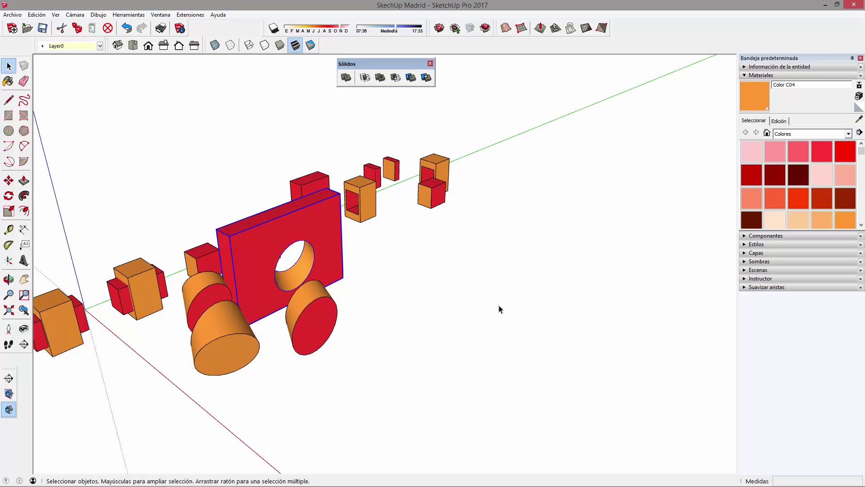
Draw a circle and push/pull it up into a tall cylinder
key(c)
click(446, 290)
click(489, 290)
key(p)
click(477, 289)
click(458, 188)
key(space)
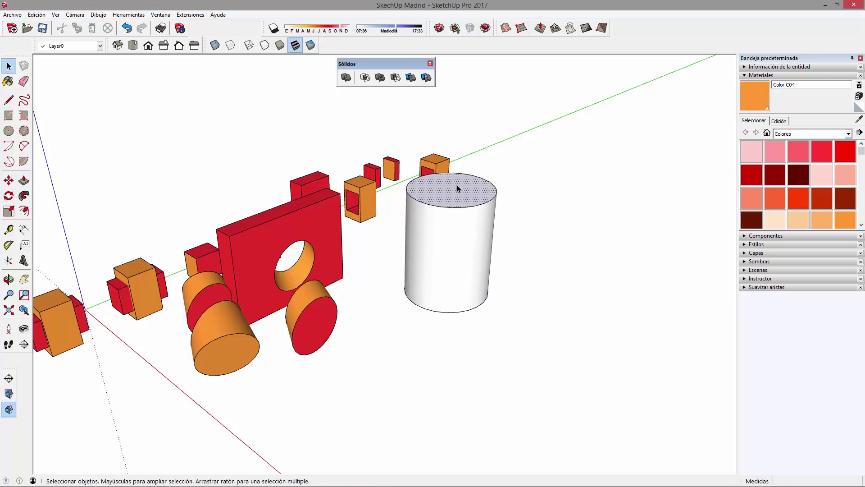
Scale the cylinder's top face down into a cone, paint it orange and group it
key(s)
scroll(458, 189, up, 2)
drag(519, 188, 498, 187)
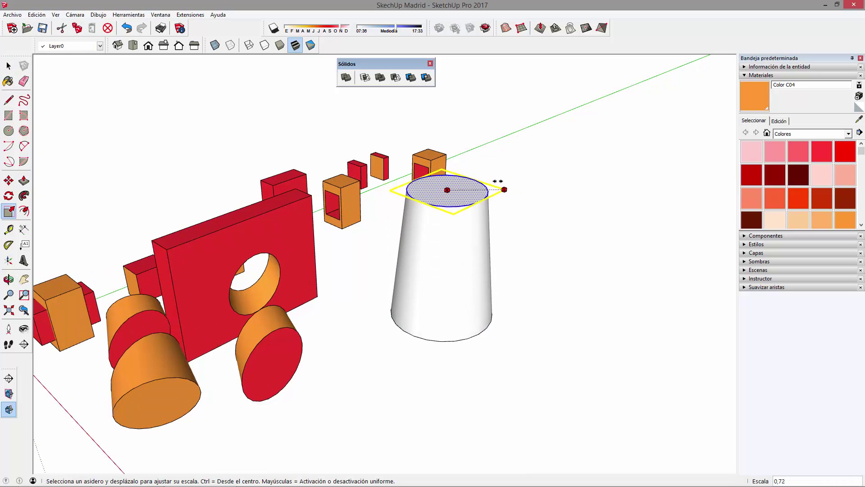
key(space)
triple_click(436, 247)
key(b)
click(440, 239)
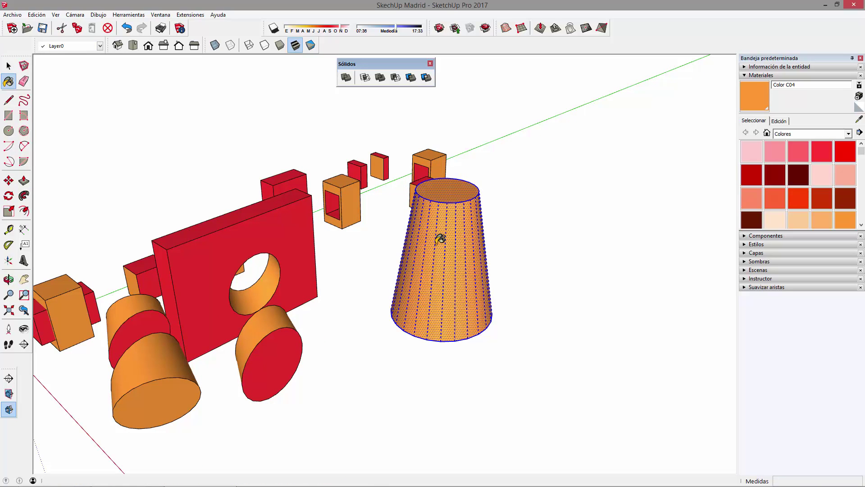
right_click(451, 230)
click(504, 315)
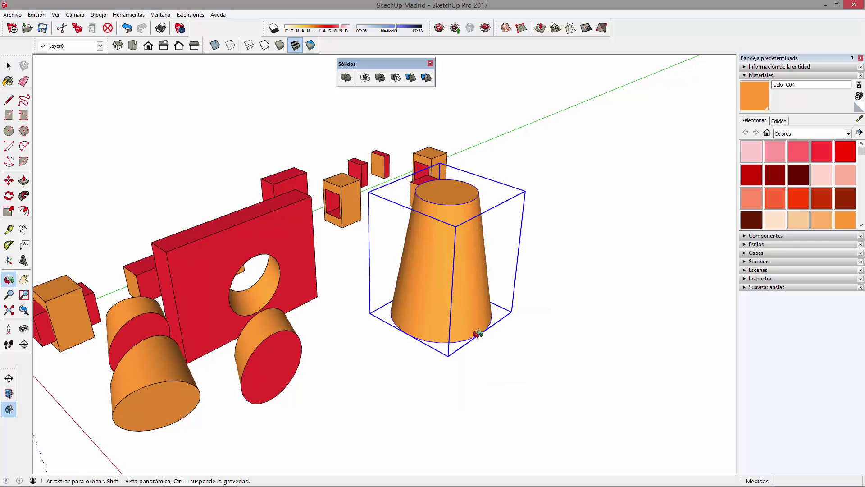
Draw a rectangle beside the cone and pull it up into a box
click(449, 366)
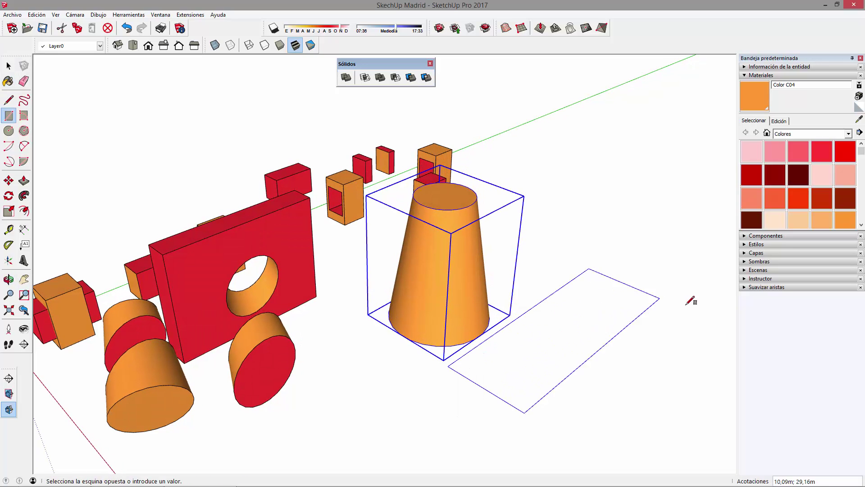
click(690, 328)
key(p)
drag(512, 372, 504, 309)
mouse_move(504, 309)
middle_down()
mouse_move(631, 303)
mouse_move(485, 213)
middle_up()
scroll(579, 208, up, 2)
scroll(579, 209, up, 1)
Paint the box red and make it a group
key(b)
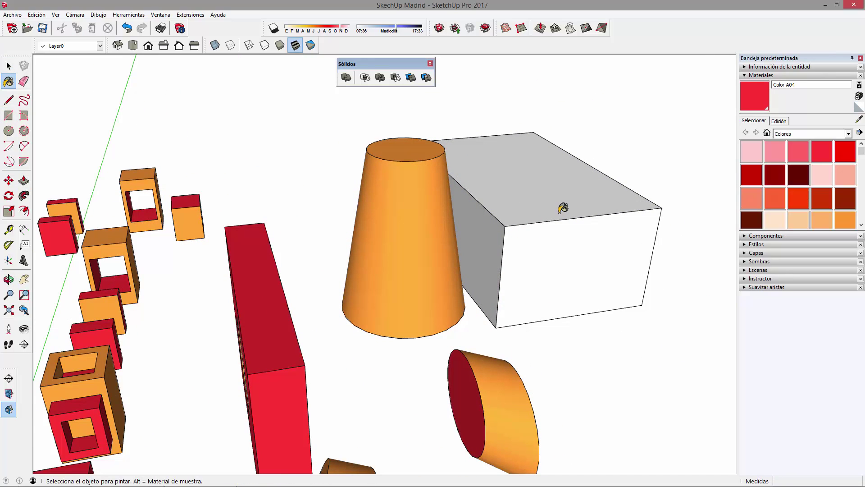
ctrl+click(563, 207)
right_click(544, 235)
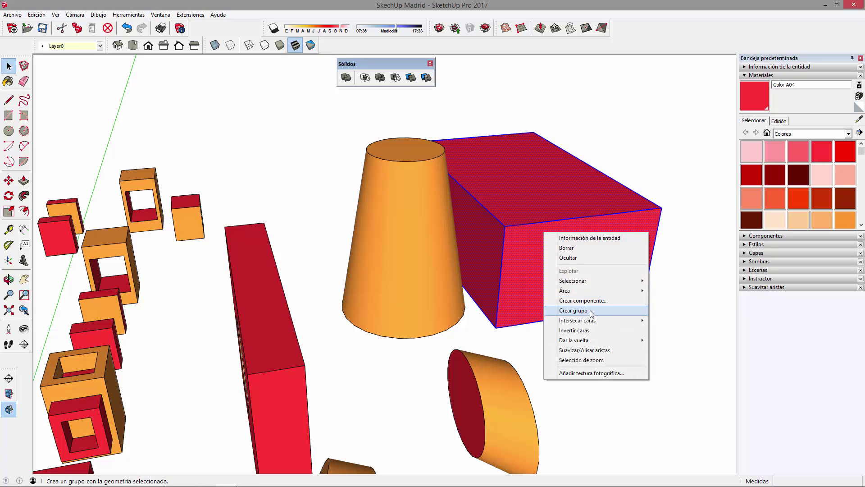
click(573, 311)
Split the red box with the orange cone using Dividir
click(403, 287)
mouse_move(573, 353)
middle_down()
mouse_move(566, 406)
mouse_move(591, 431)
middle_up()
key(m)
mouse_move(501, 367)
middle_down()
mouse_move(623, 380)
mouse_move(342, 277)
mouse_move(419, 323)
mouse_move(539, 330)
middle_up()
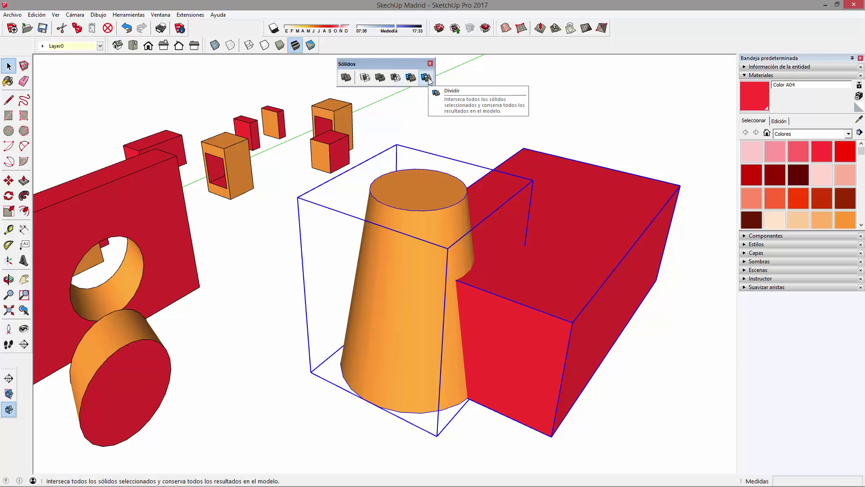
click(427, 79)
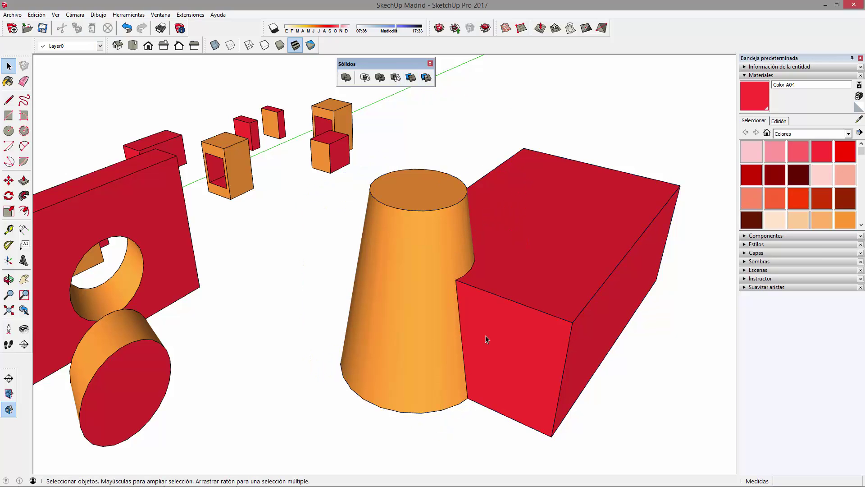
scroll(435, 337, down, 3)
Move the cone and the piece cut from the box off to the right
click(435, 337)
key(m)
drag(361, 387, 603, 410)
key(space)
click(450, 333)
key(m)
click(411, 380)
click(590, 447)
mouse_move(590, 448)
middle_down()
mouse_move(507, 261)
mouse_move(511, 318)
mouse_move(401, 217)
mouse_move(481, 230)
mouse_move(628, 301)
mouse_move(394, 297)
mouse_move(364, 175)
mouse_move(382, 268)
mouse_move(425, 309)
mouse_move(394, 240)
mouse_move(403, 254)
middle_up()
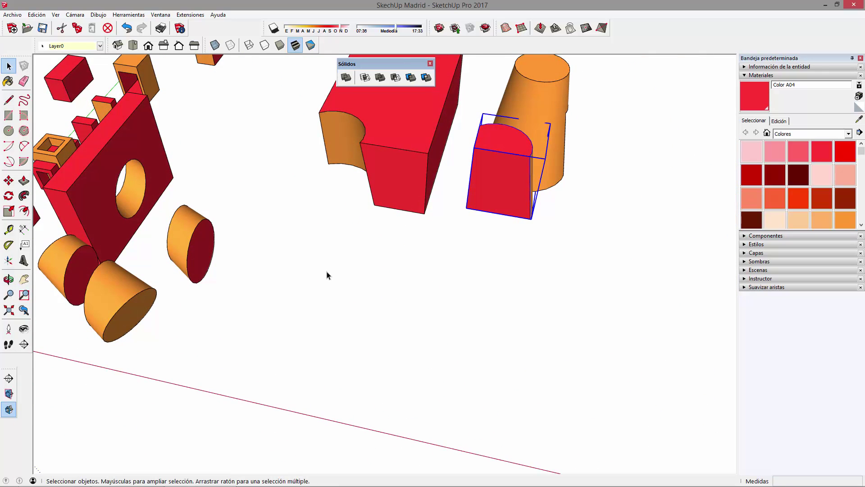
scroll(327, 275, down, 2)
Draw a long flat strip and an S-curve of two arcs across it
key(r)
click(306, 273)
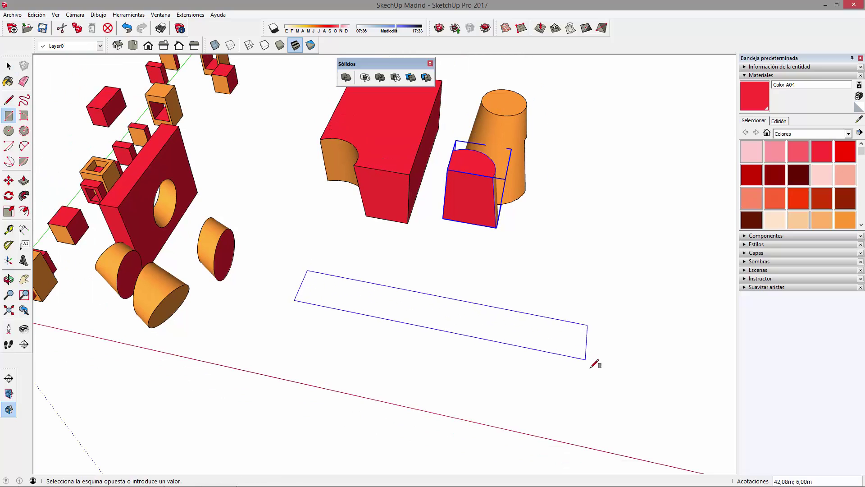
click(593, 358)
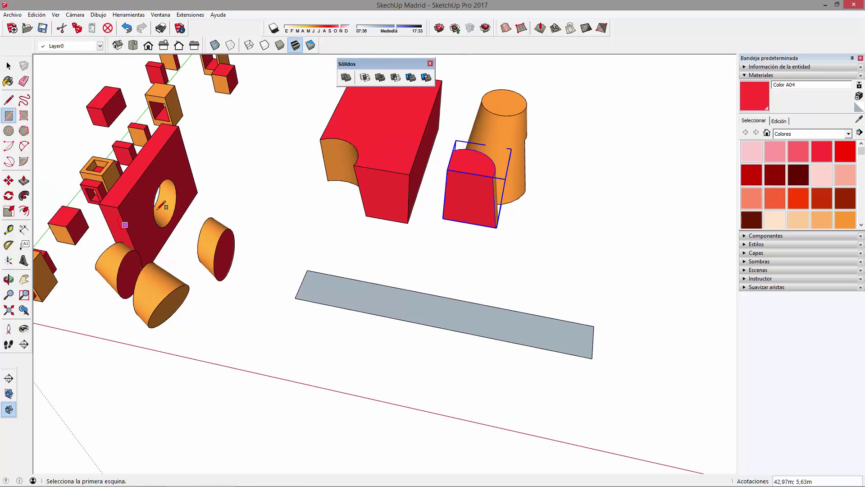
scroll(313, 288, up, 2)
key(a)
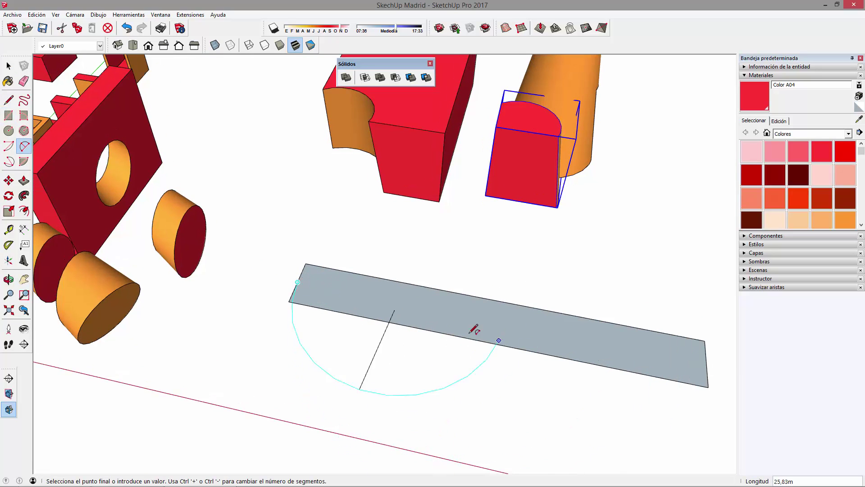
click(448, 311)
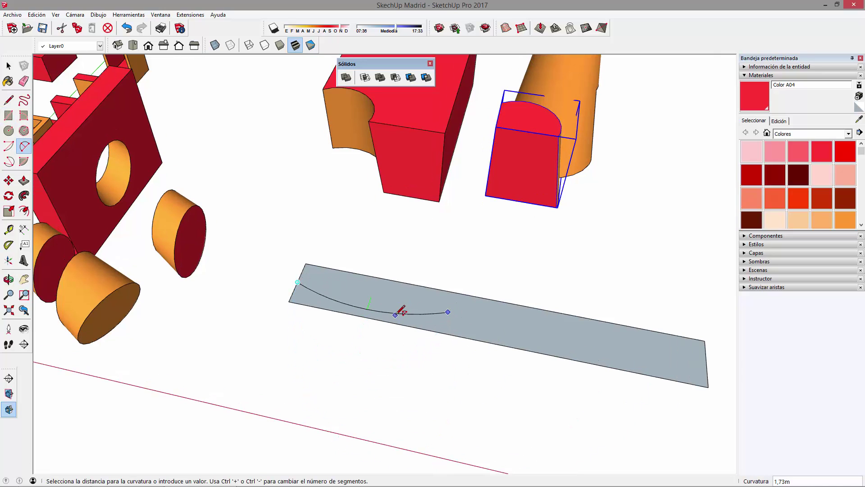
click(447, 312)
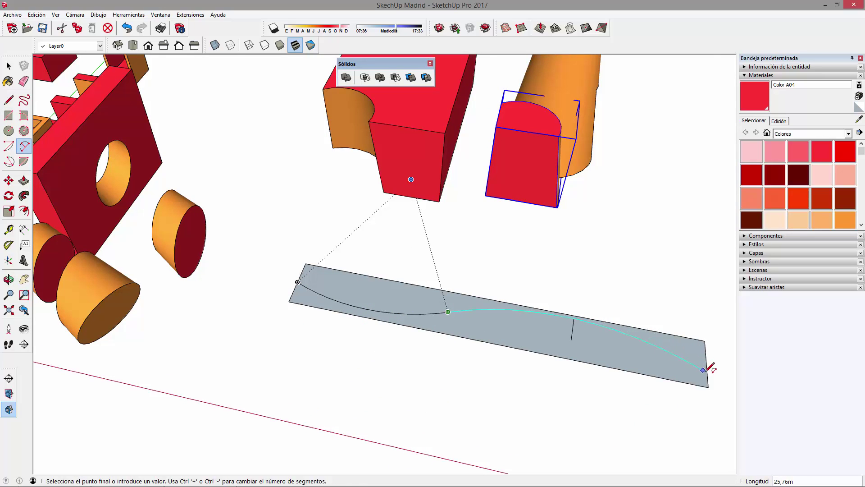
click(707, 378)
middle_drag(672, 345, 351, 305)
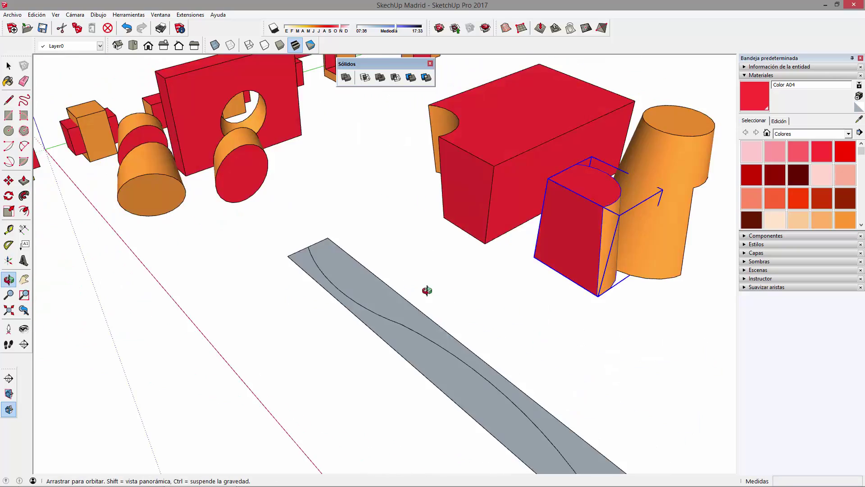
Select the S-curve and Ctrl-copy it slightly offset to form a curved band
key(space)
click(356, 300)
ctrl+click(346, 268)
mouse_move(346, 268)
middle_down()
mouse_move(350, 248)
mouse_move(328, 357)
middle_up()
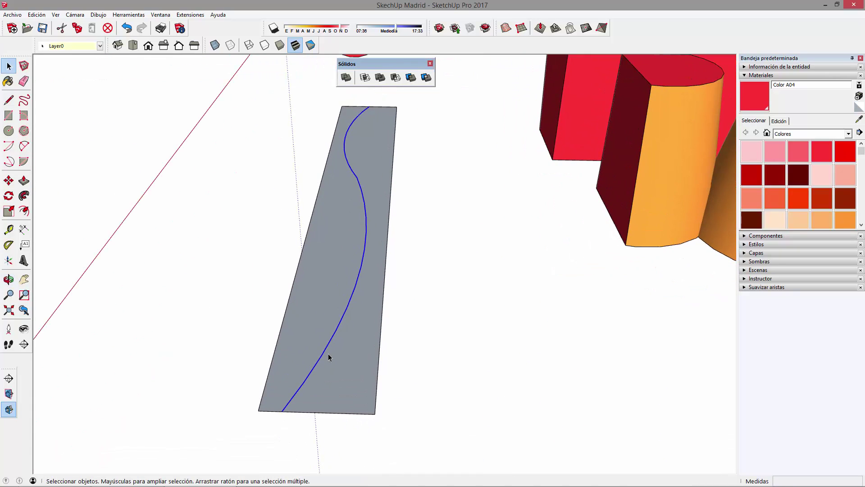
key(m)
click(283, 410)
key(ctrl)
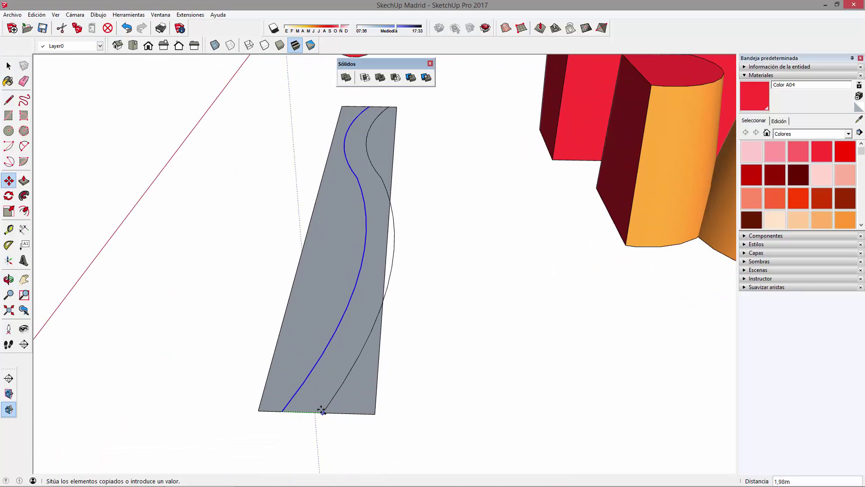
click(308, 410)
Start copying the curved band off the strip
scroll(337, 359, down, 1)
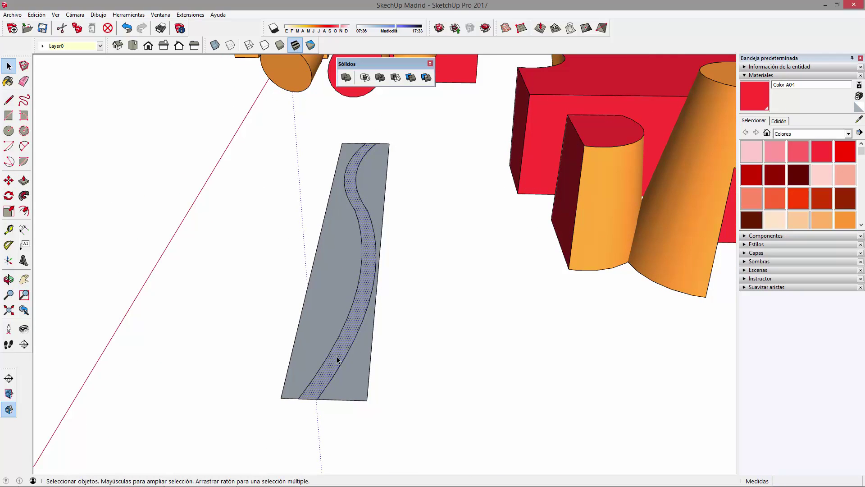
scroll(396, 293, down, 2)
scroll(414, 323, down, 2)
click(394, 343)
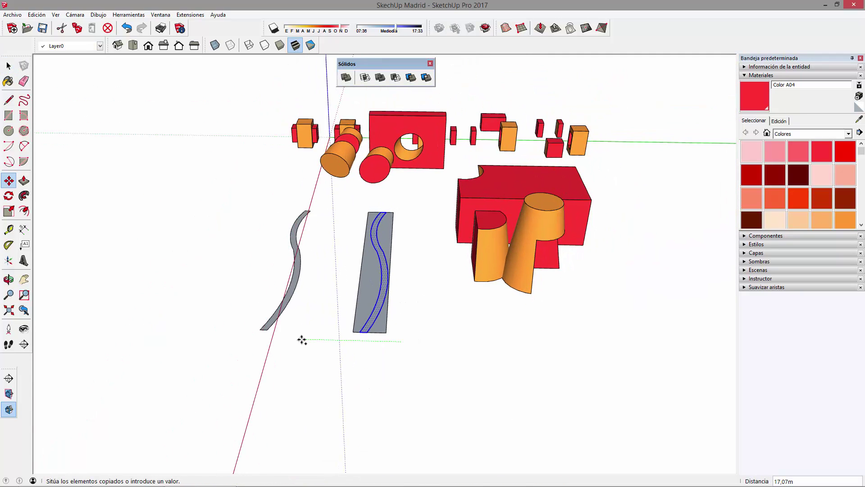
Place the curved band copy beside the strip and orbit closer to it
click(302, 340)
key(space)
mouse_move(302, 340)
middle_down()
mouse_move(154, 311)
mouse_move(267, 267)
mouse_move(373, 247)
middle_up()
key(o)
mouse_move(373, 251)
mouse_down()
mouse_move(423, 319)
mouse_move(415, 322)
mouse_up()
Push/pull the curved band up into a tall S-shaped wall
key(p)
middle_drag(414, 321, 356, 284)
click(355, 284)
click(353, 188)
key(space)
scroll(312, 218, up, 2)
Make the curved wall a group and paint it red
triple_click(313, 218)
right_click(313, 217)
click(362, 295)
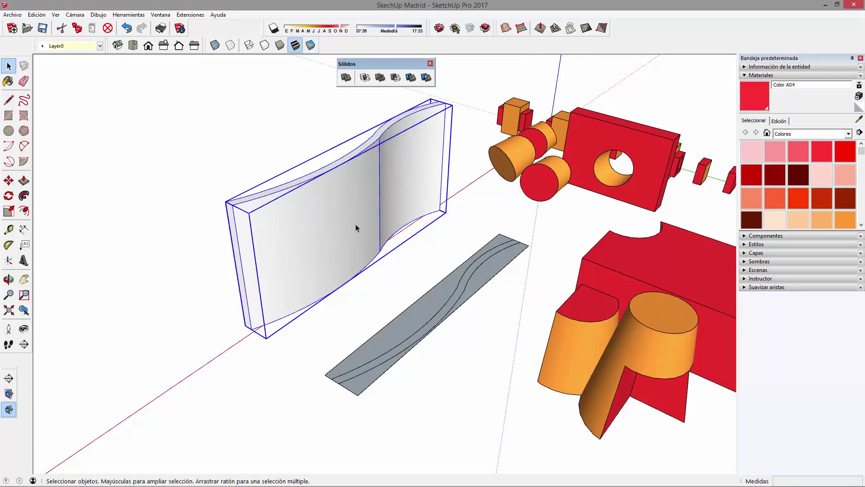
key(b)
click(356, 228)
key(space)
click(360, 310)
key(r)
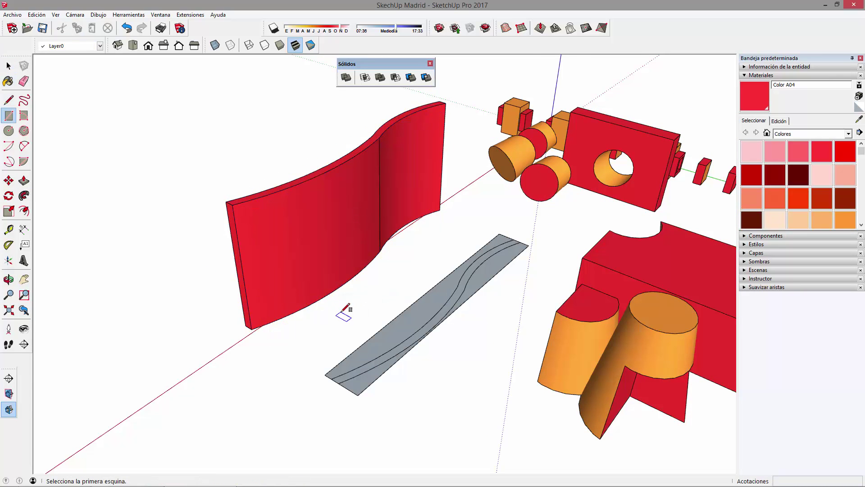
key(space)
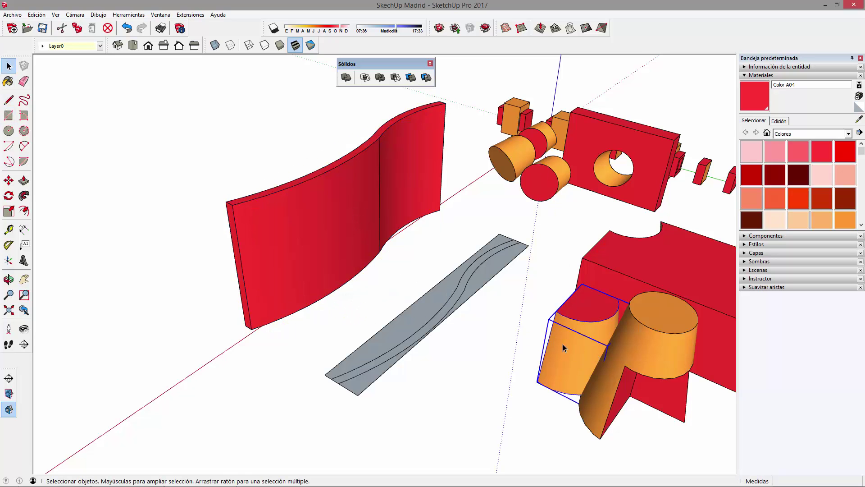
Move the larger orange cylinder to the red wall and tip it onto its side
middle_drag(564, 348, 665, 325)
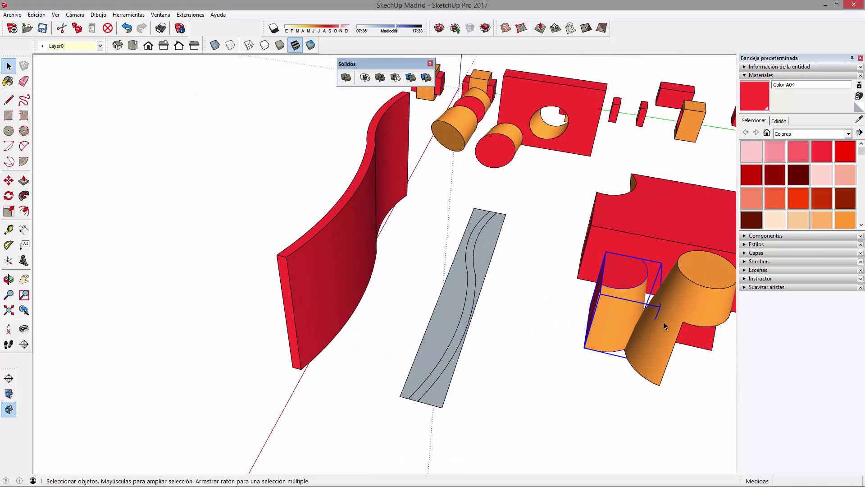
click(666, 318)
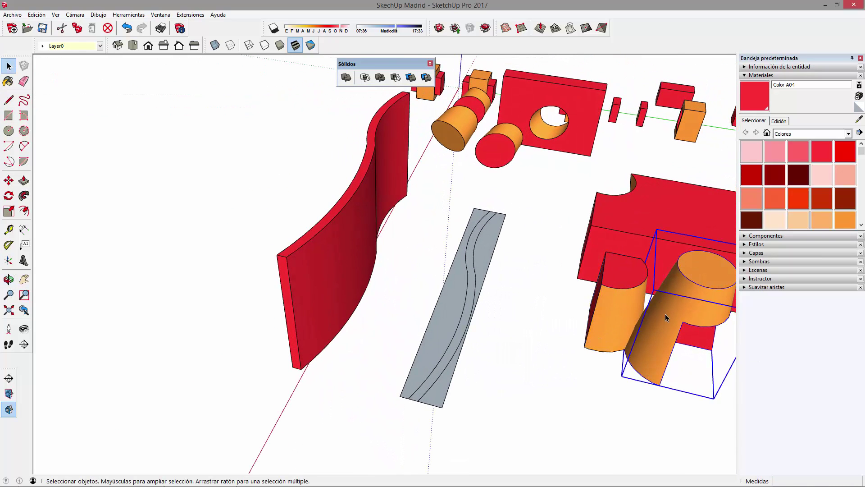
key(m)
click(658, 428)
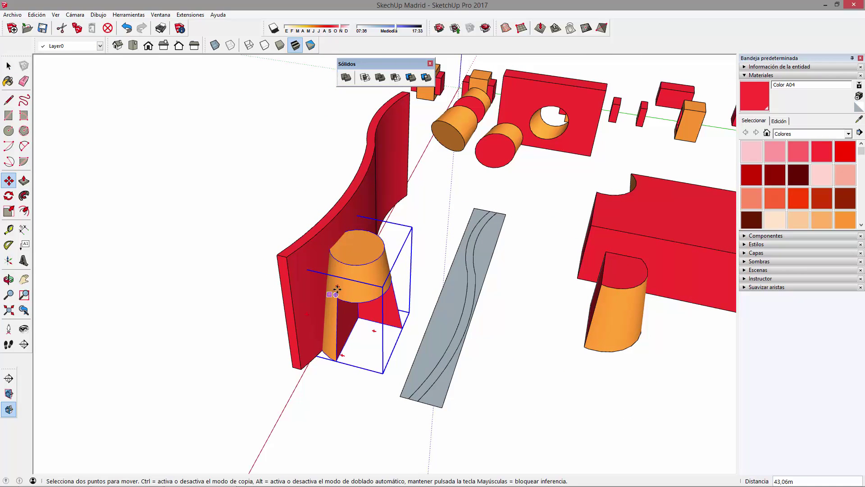
click(342, 355)
middle_drag(251, 299, 482, 306)
Scale the cylinder up so it pierces the curved wall
key(s)
drag(443, 304, 450, 305)
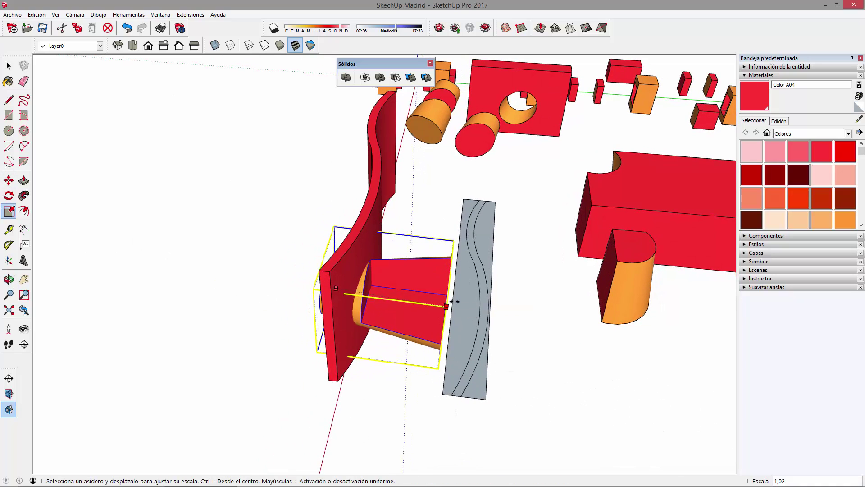
mouse_move(451, 305)
middle_down()
mouse_move(637, 295)
mouse_move(376, 284)
mouse_move(329, 201)
middle_up()
key(space)
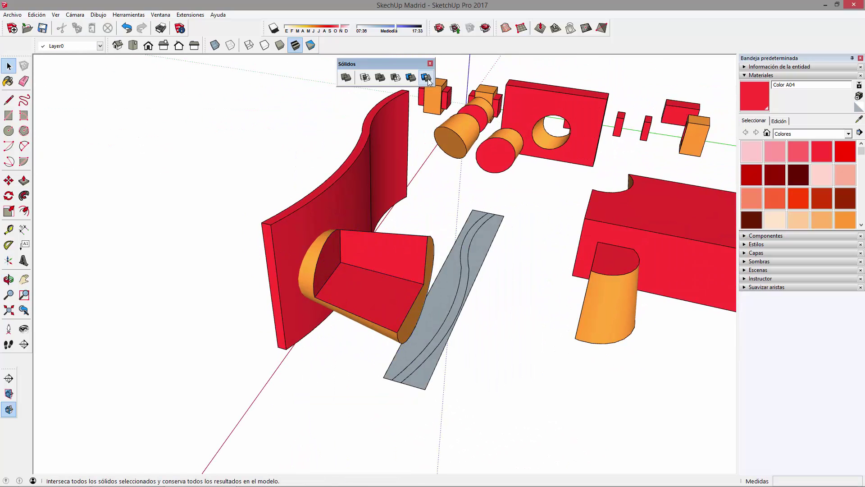
Split the curved wall with the cylinder, delete the cylinder, and select the holed wall
click(427, 78)
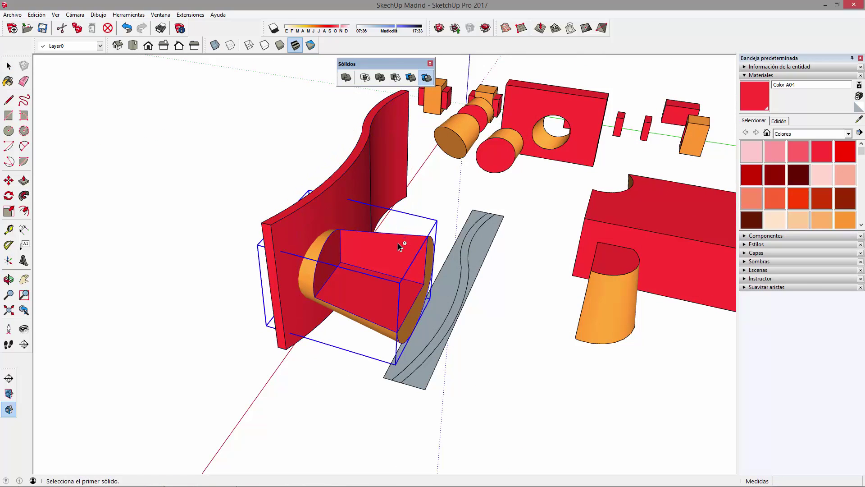
click(367, 183)
key(space)
key(Delete)
mouse_move(353, 314)
middle_down()
mouse_move(8, 253)
mouse_move(344, 241)
mouse_move(355, 218)
mouse_move(590, 243)
mouse_move(478, 214)
middle_up()
key(space)
scroll(374, 270, up, 3)
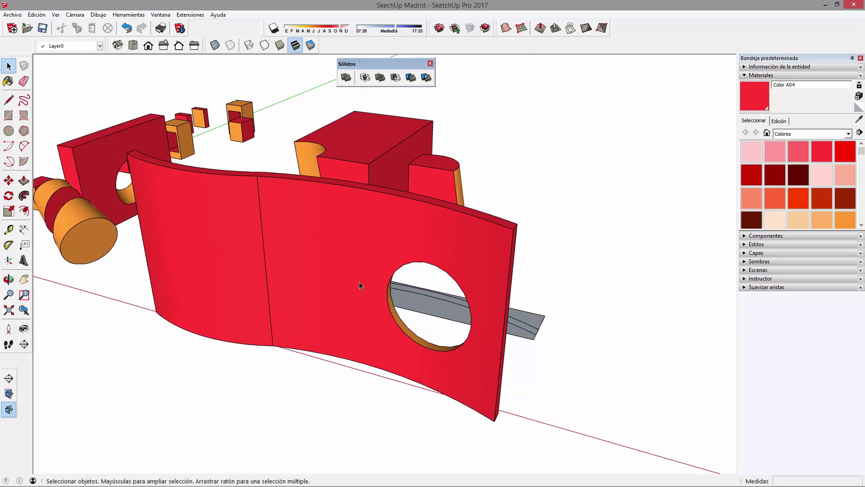
click(345, 261)
Start a circle on the wall inside its group, then cancel it and leave the group
double_click(345, 260)
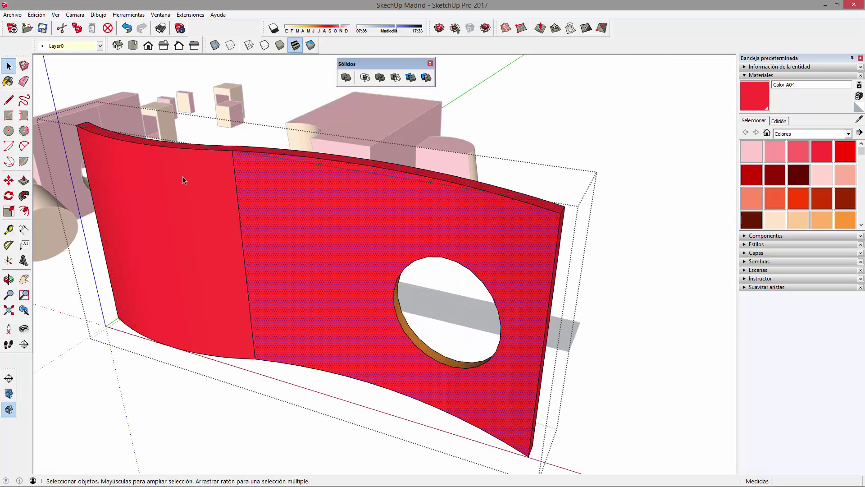
click(8, 131)
click(312, 247)
click(318, 220)
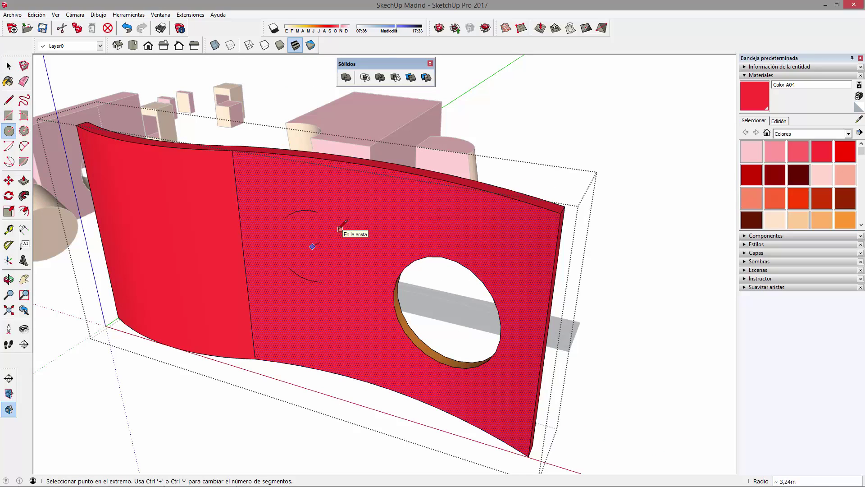
key(Escape)
key(Escape)
mouse_move(533, 251)
middle_down()
mouse_move(153, 275)
mouse_move(387, 358)
middle_up()
scroll(353, 254, up, 3)
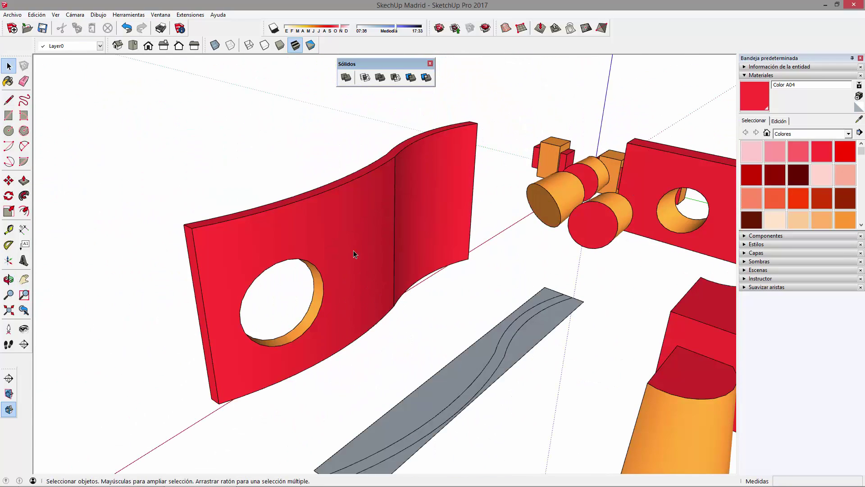
Reopen the curved wall group and select all of its geometry
double_click(351, 221)
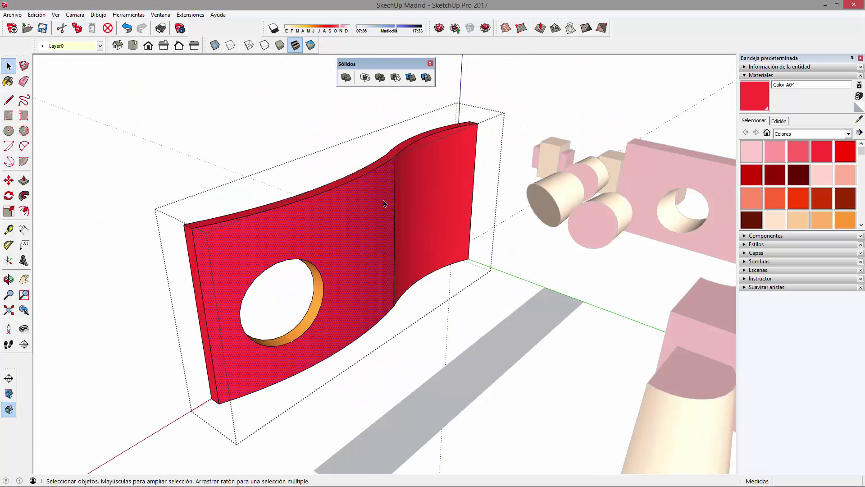
middle_drag(376, 238, 294, 205)
scroll(325, 203, up, 2)
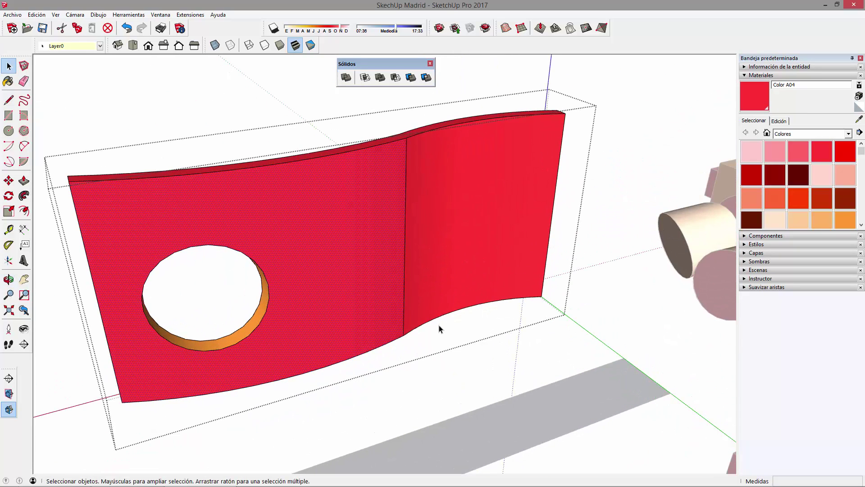
mouse_move(351, 308)
middle_down()
mouse_move(459, 214)
mouse_move(454, 236)
middle_up()
triple_click(455, 235)
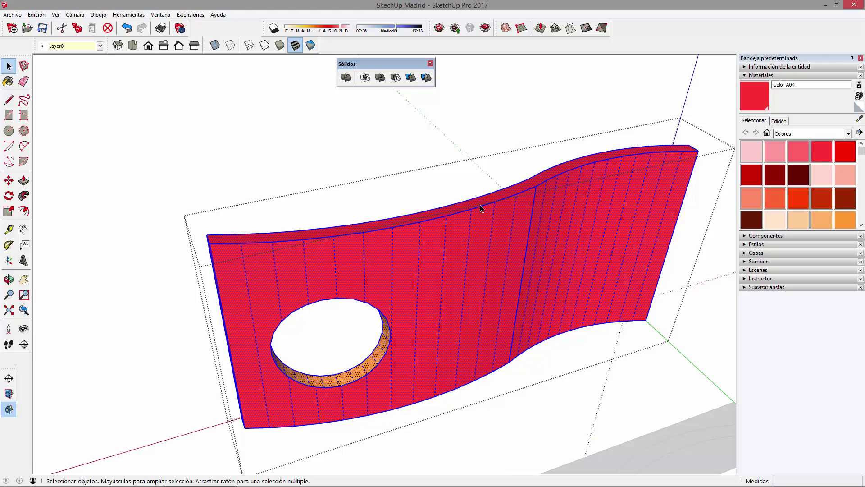
mouse_move(449, 370)
middle_down()
mouse_move(479, 239)
mouse_move(518, 270)
mouse_move(502, 289)
mouse_move(383, 289)
middle_up()
Select the wall's left face and erase the edge dividing the face
click(386, 247)
scroll(385, 245, up, 2)
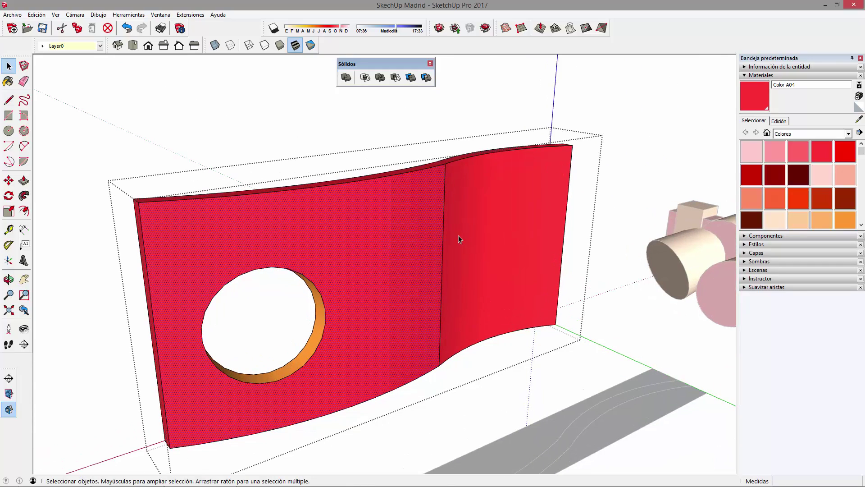
click(442, 239)
middle_drag(441, 240, 341, 301)
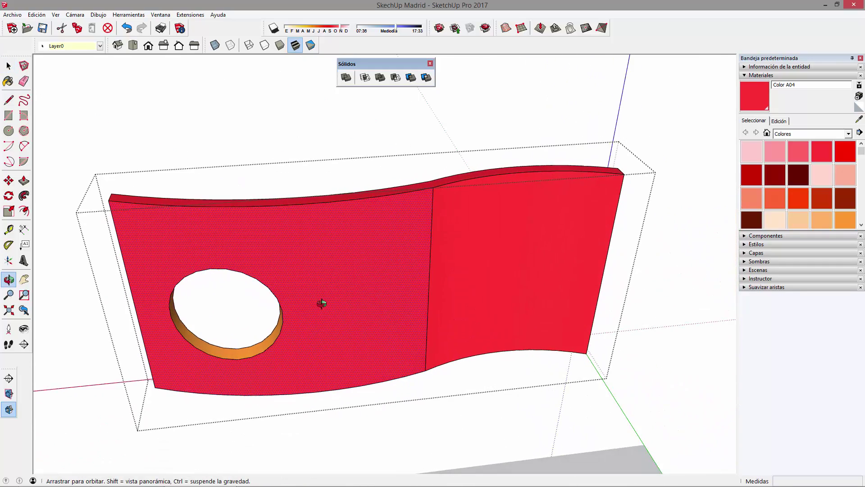
shift+click(441, 270)
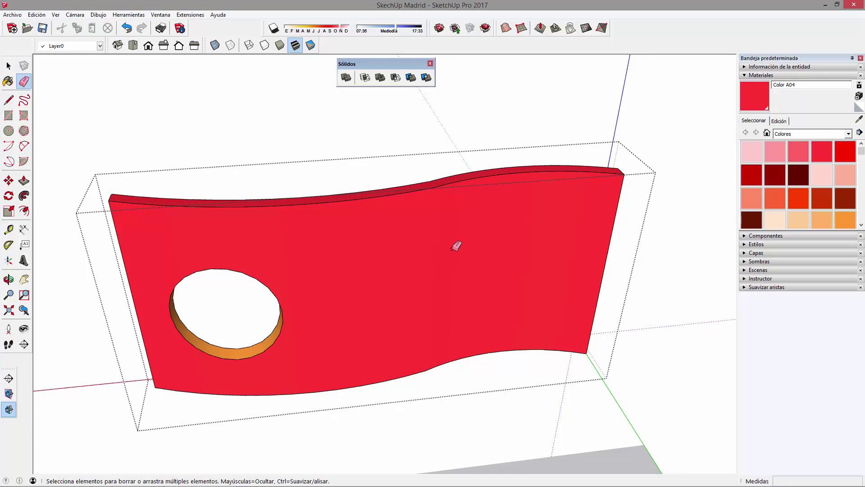
middle_drag(451, 259, 272, 189)
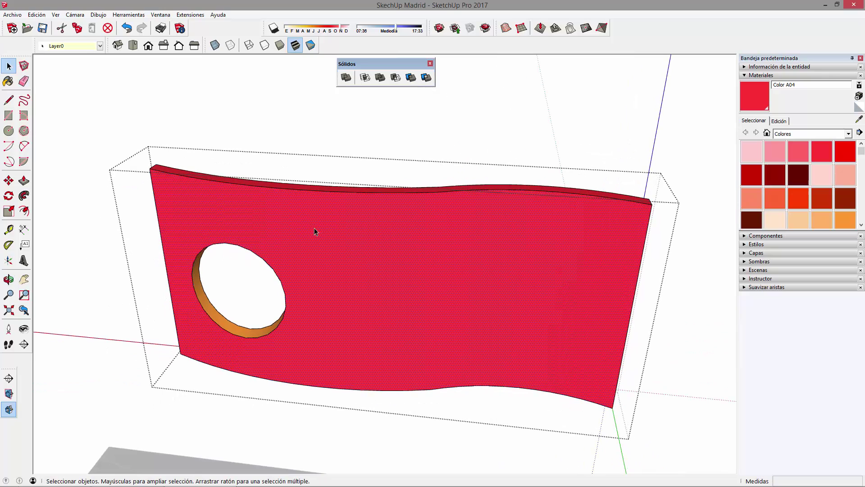
Draw two rectangle outlines on the curved wall face beside the circular hole
click(8, 115)
click(377, 253)
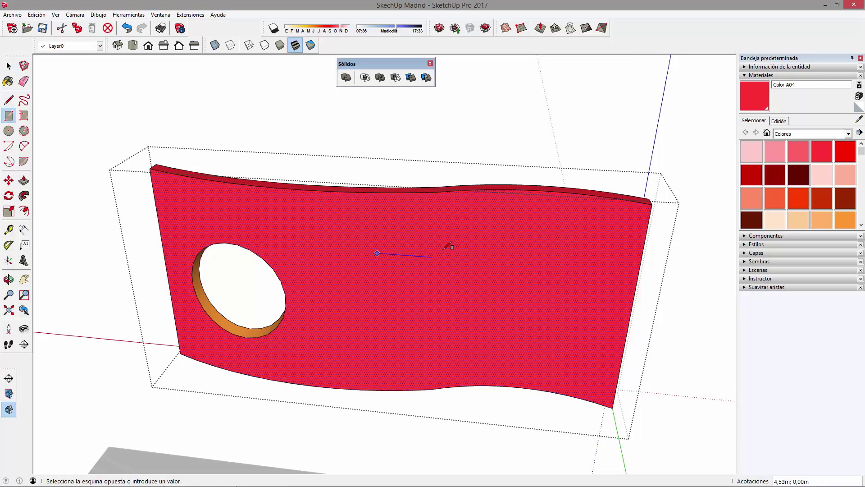
mouse_move(434, 226)
middle_down()
mouse_move(380, 228)
mouse_move(368, 293)
middle_up()
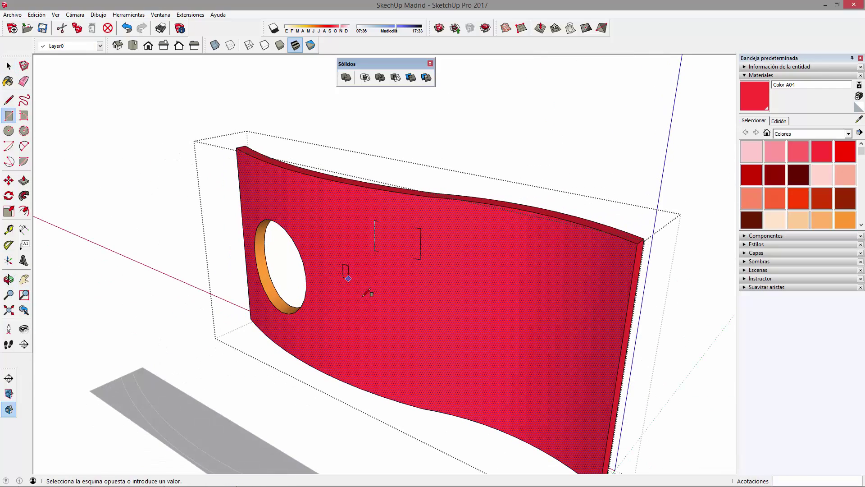
click(415, 358)
middle_drag(415, 358, 397, 353)
Try Push/Pull on a rectangle, then return to Select and view the wall's other side
key(p)
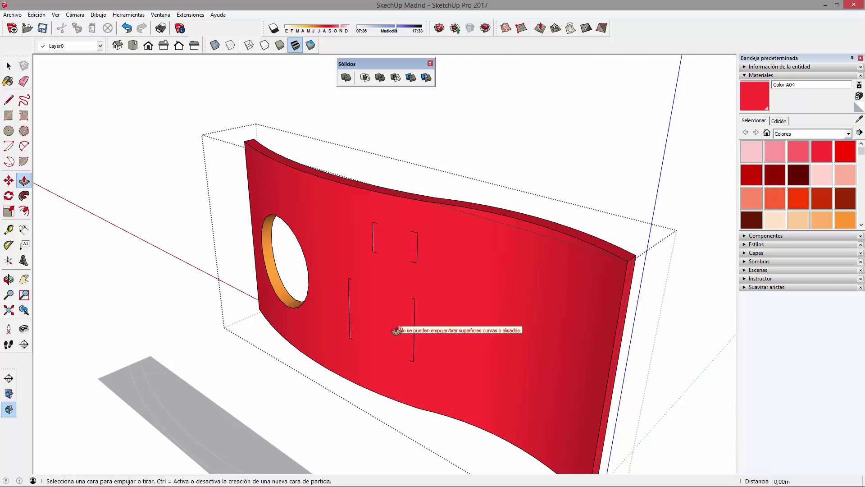
key(space)
click(407, 255)
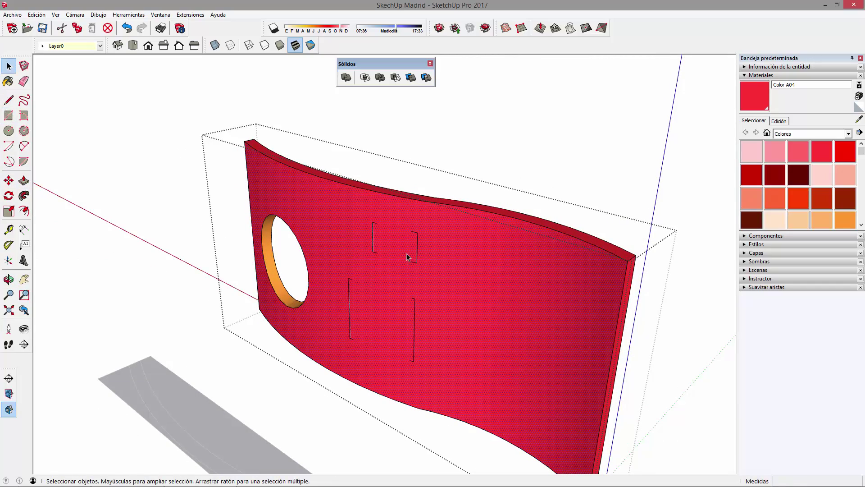
mouse_move(226, 238)
middle_down()
mouse_move(666, 255)
mouse_move(460, 280)
mouse_move(393, 247)
mouse_move(744, 299)
mouse_move(426, 266)
mouse_move(343, 334)
middle_up()
scroll(393, 247, down, 3)
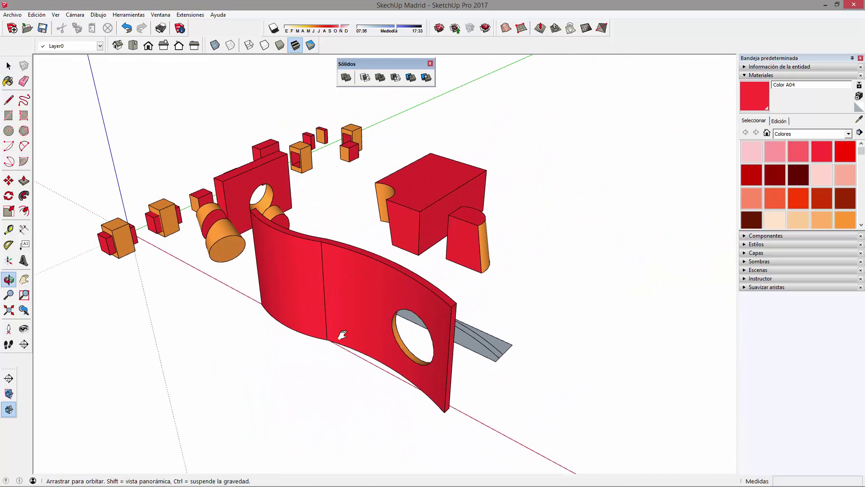
scroll(378, 315, up, 3)
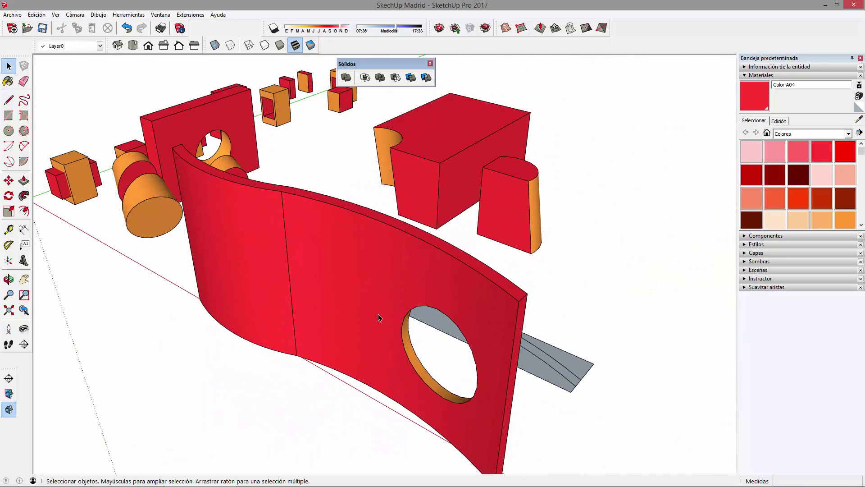
scroll(378, 315, down, 3)
middle_drag(382, 302, 396, 276)
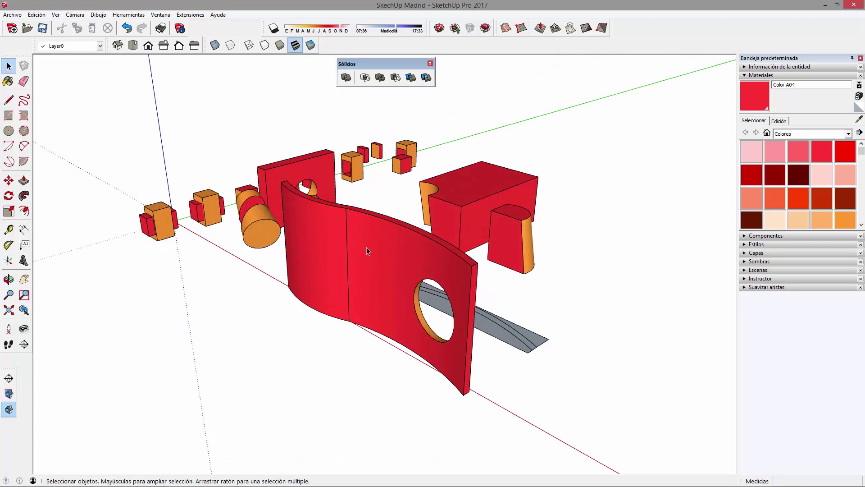
scroll(367, 246, up, 2)
click(372, 270)
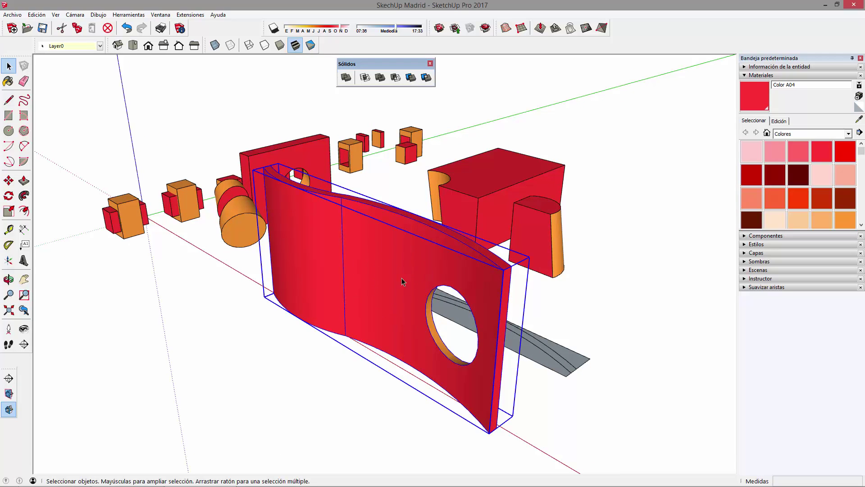
middle_drag(405, 283, 323, 220)
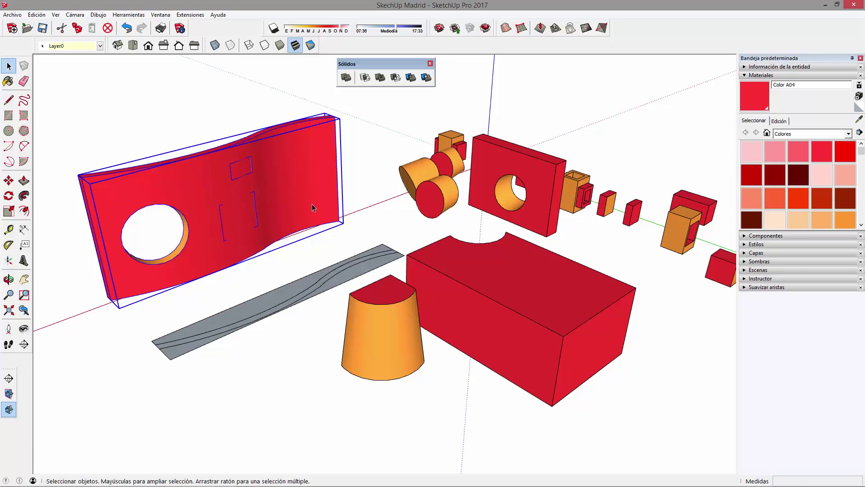
mouse_move(288, 196)
shift+middle_down()
mouse_move(421, 209)
mouse_move(283, 298)
mouse_move(386, 265)
mouse_move(425, 265)
shift+middle_up()
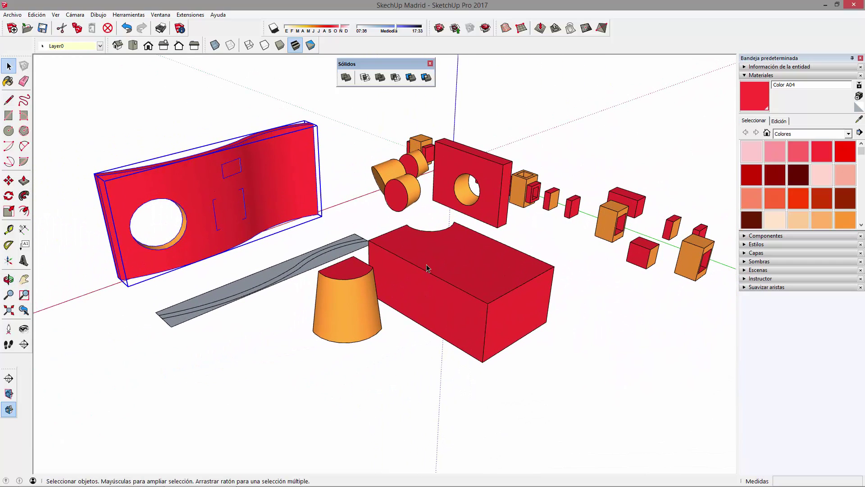